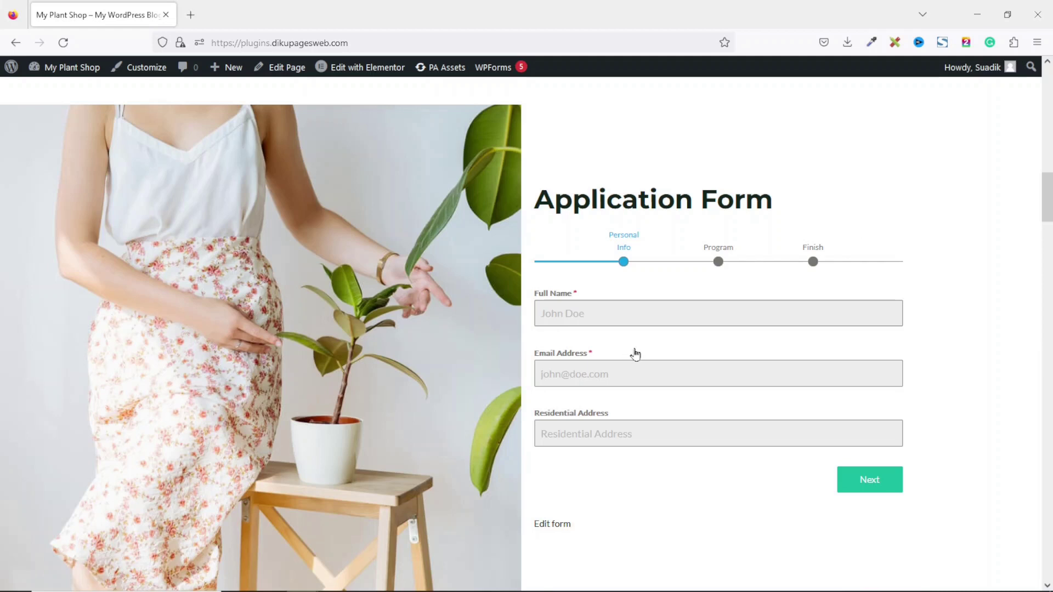
Autofill the Full Name, Email Address and Residential Address fields, then advance to the Program step
click(603, 321)
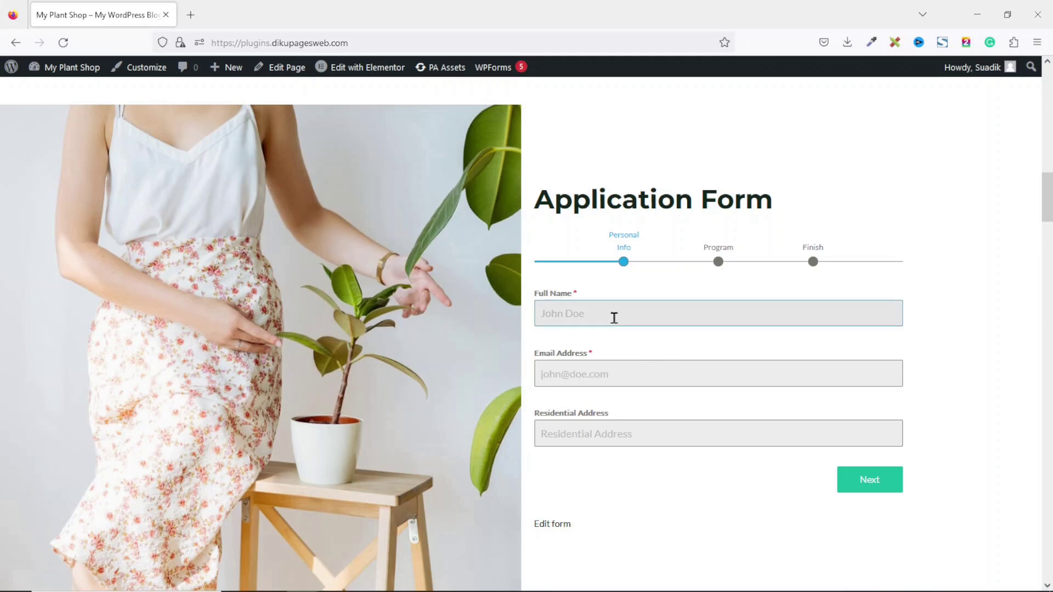
text(S)
click(584, 335)
click(597, 374)
text(s)
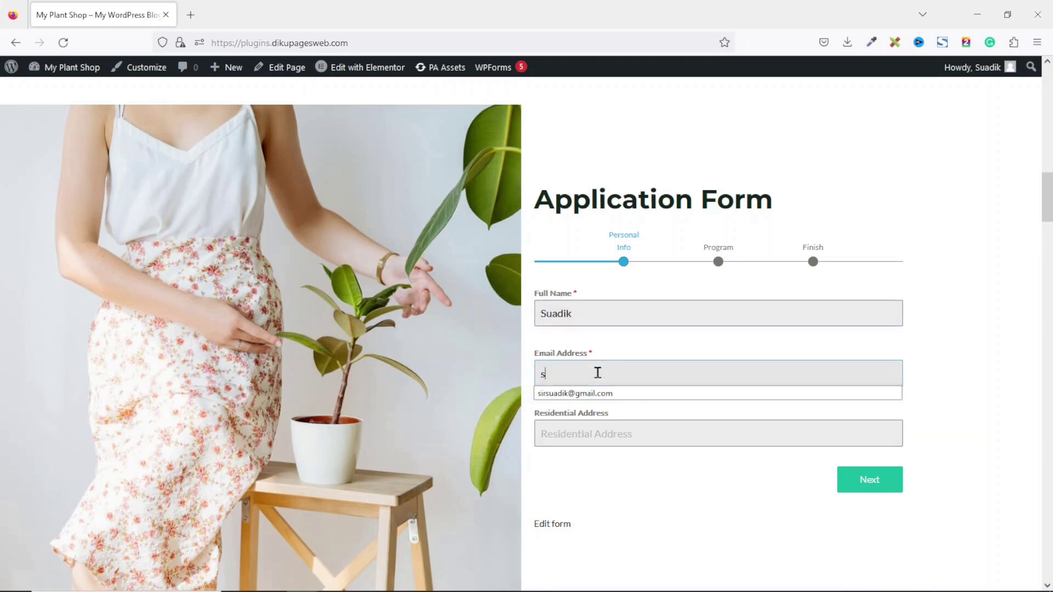
click(587, 394)
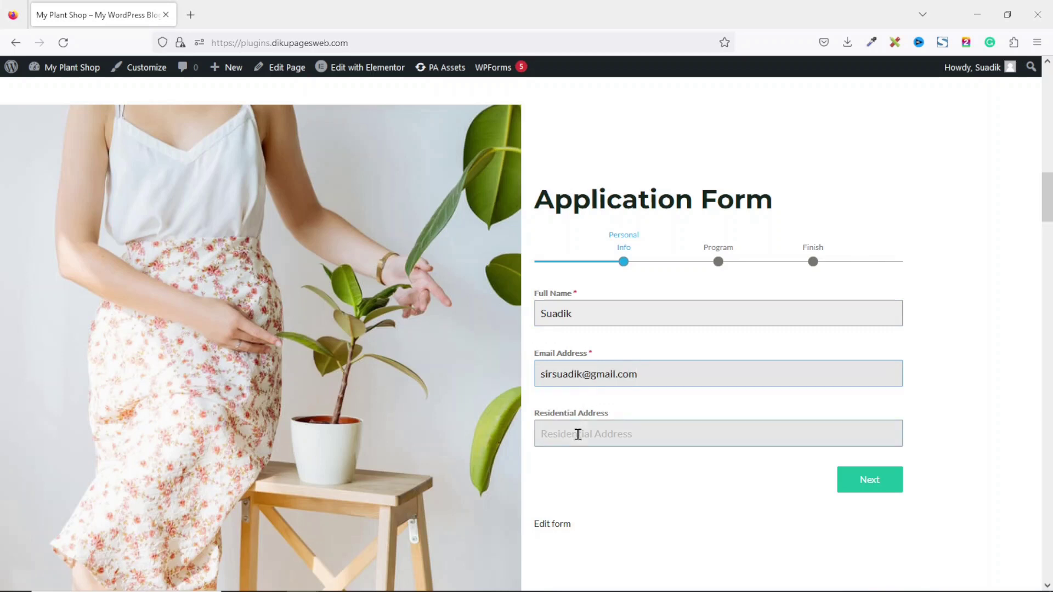
click(583, 434)
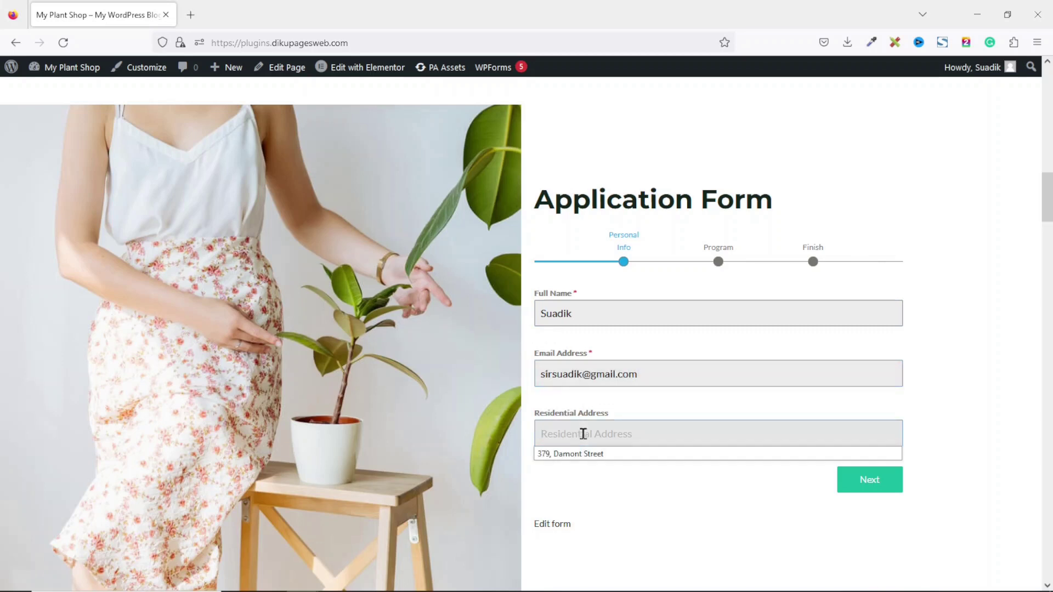
click(583, 458)
click(880, 492)
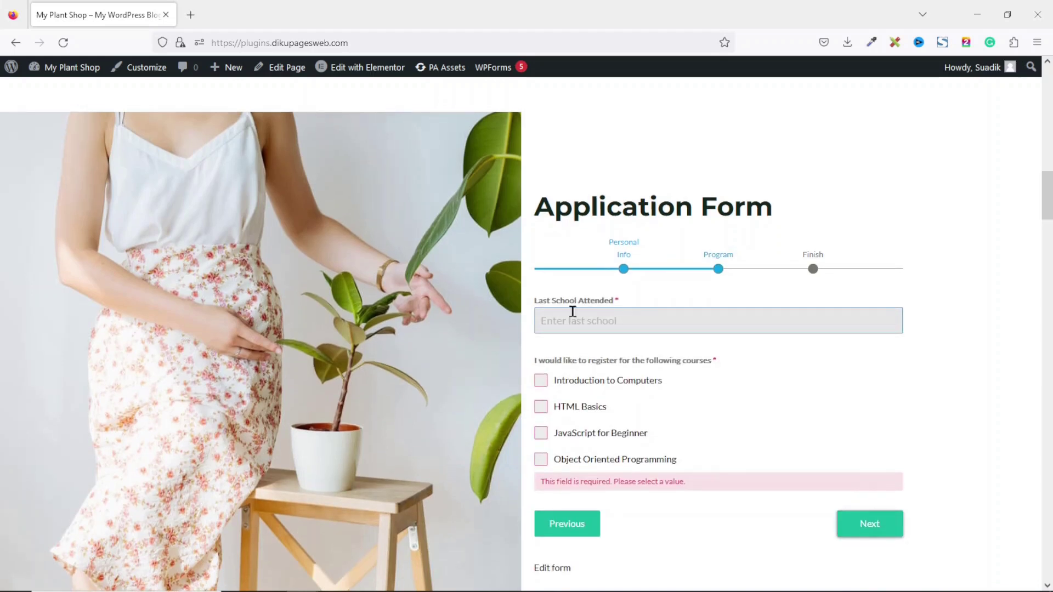
Enter AB School as last school, tick Introduction to Computers and HTML Basics, and go to Finish
click(628, 316)
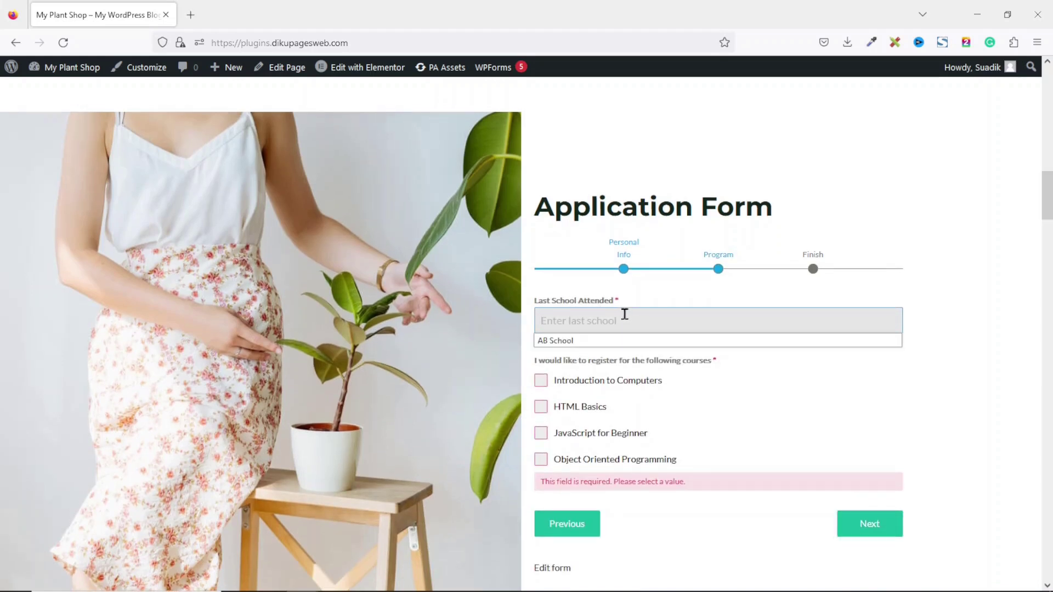
click(600, 341)
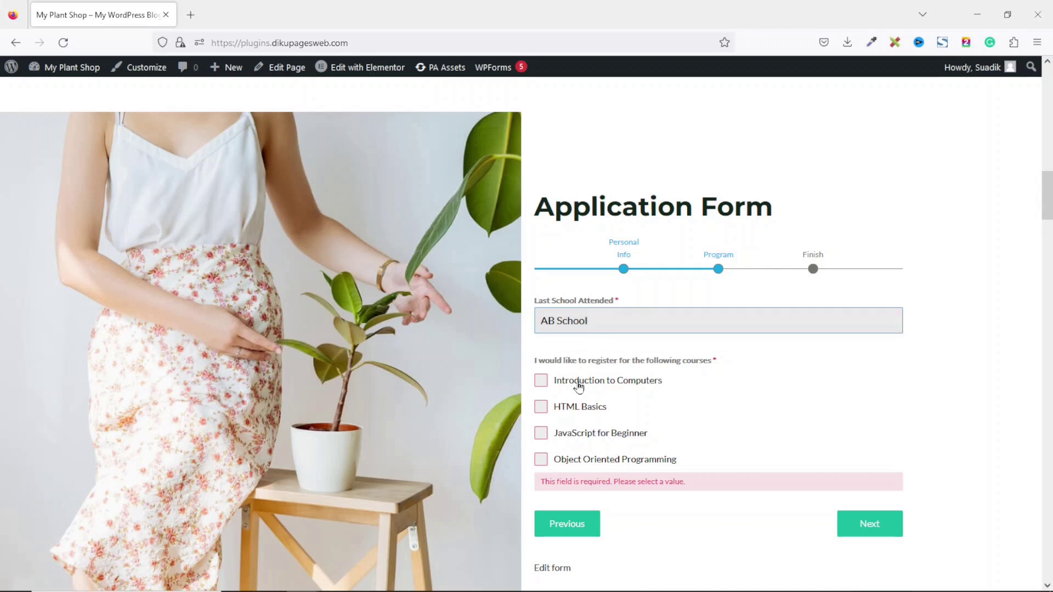
click(578, 381)
click(572, 409)
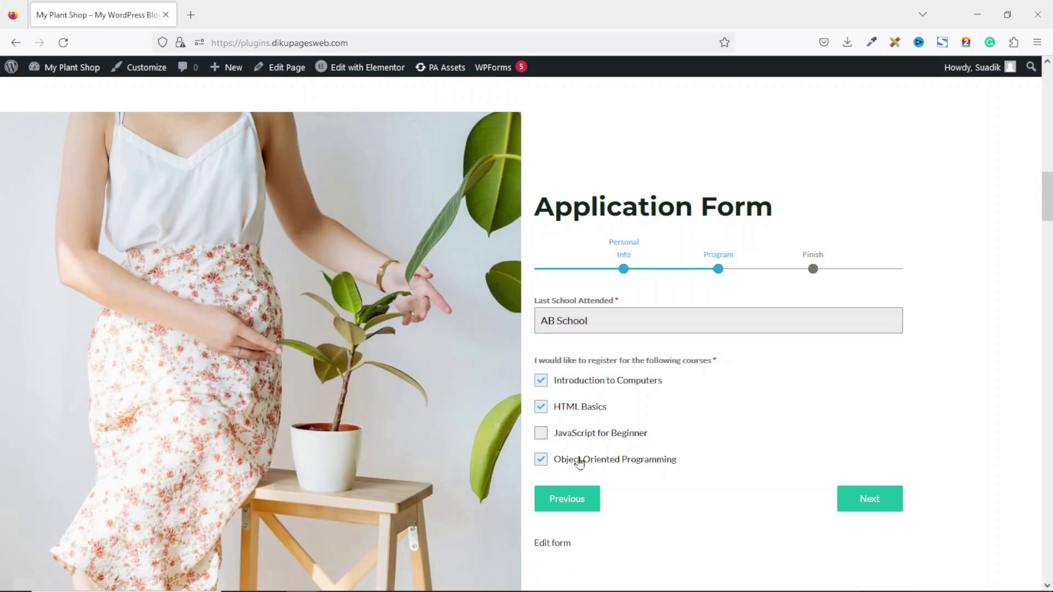
click(845, 499)
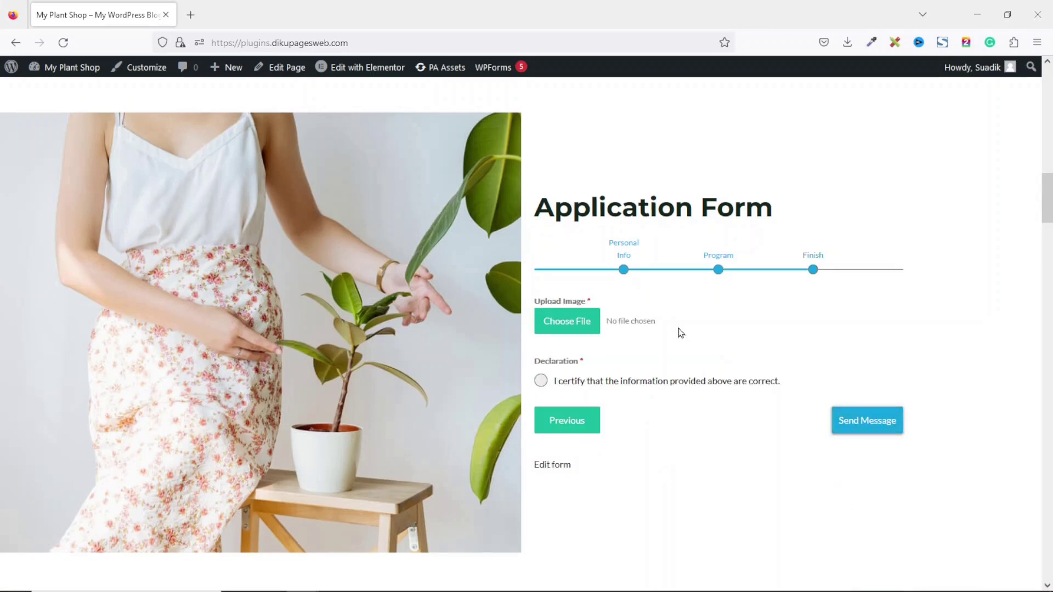
Attach Does Friends with Benefits Work.jpg from Downloads, accept the declaration and submit the form
click(563, 324)
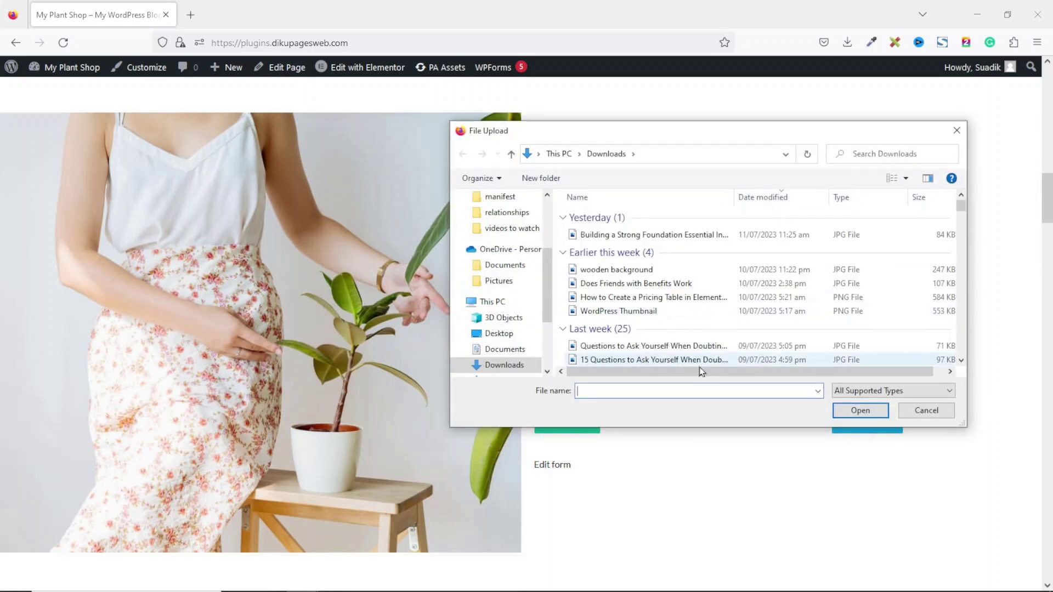
click(609, 283)
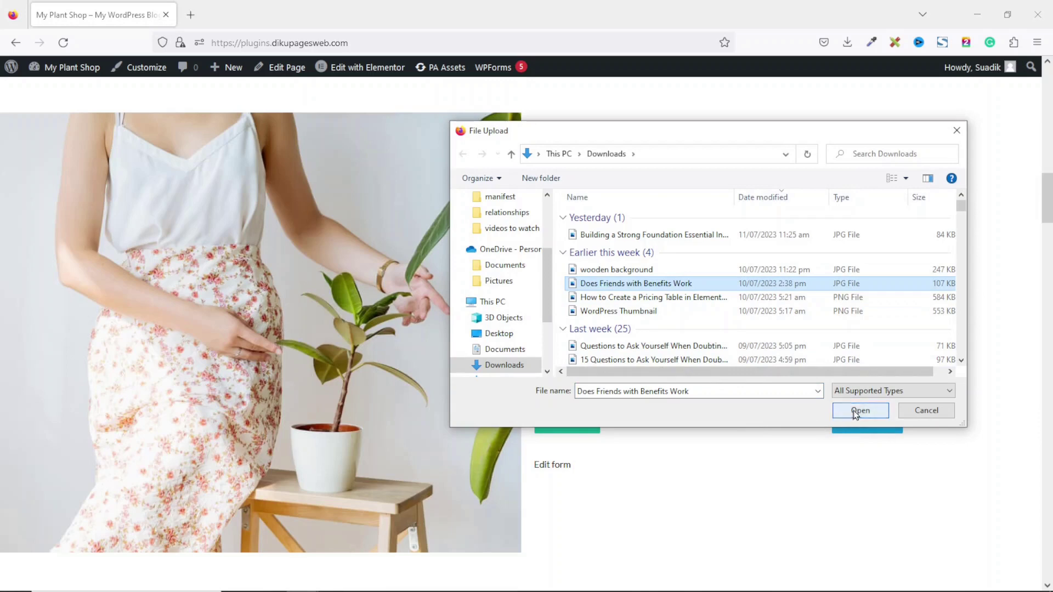
click(856, 412)
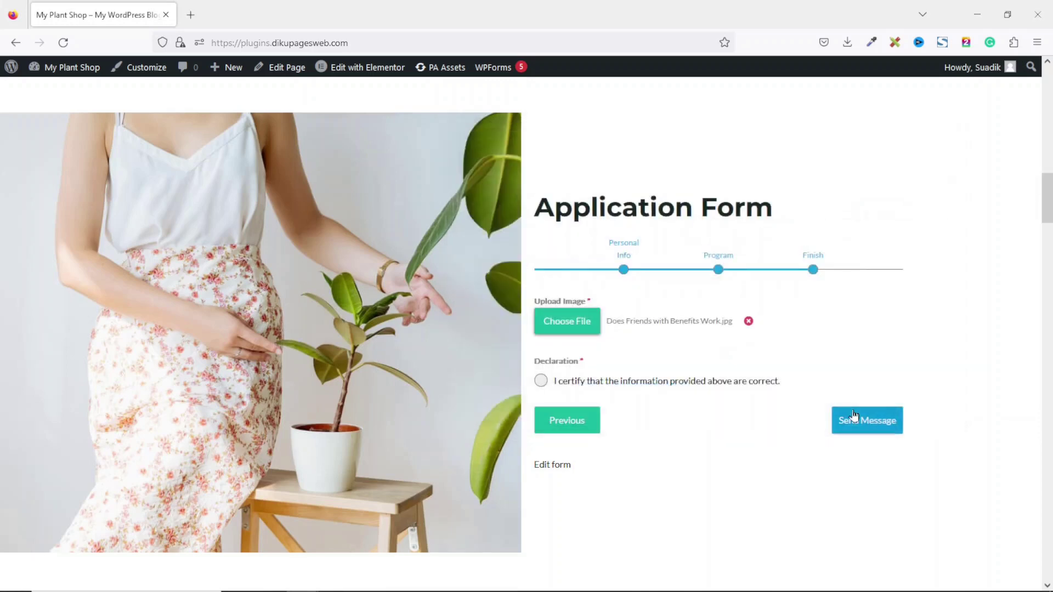
click(562, 382)
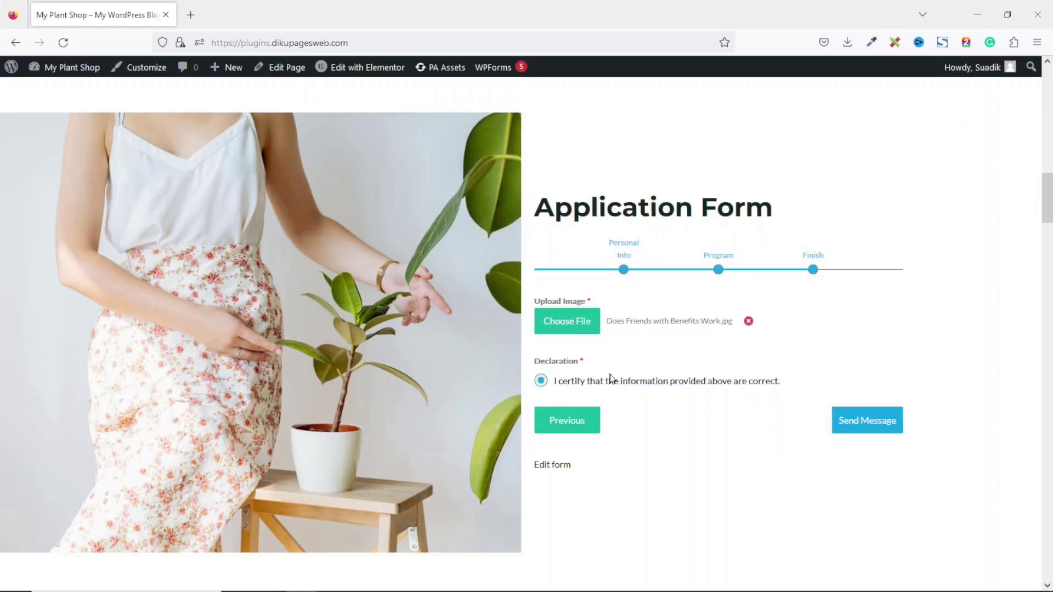
click(867, 427)
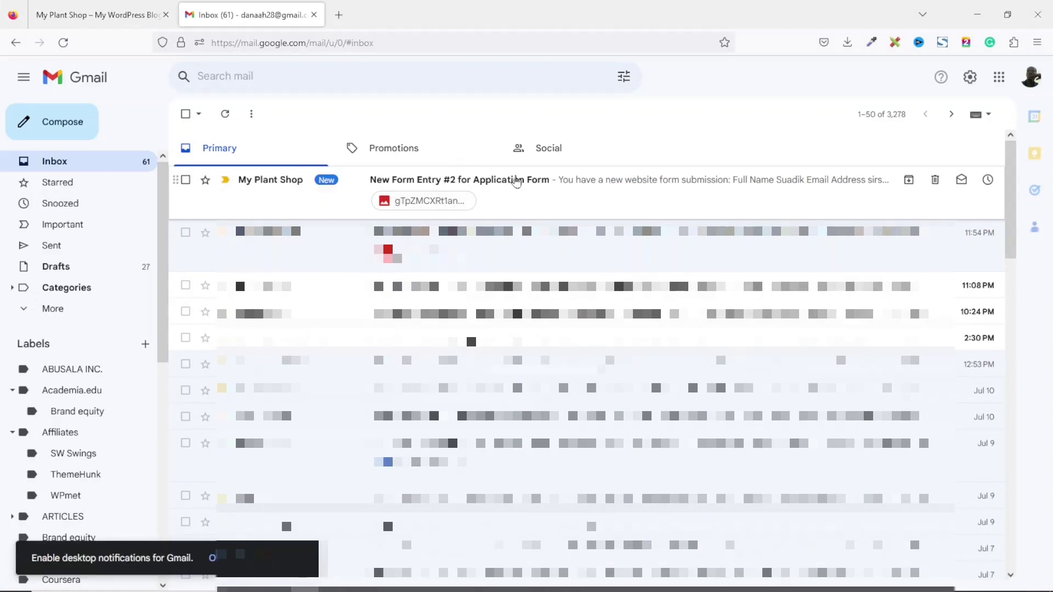
Read the New Form Entry #2 notification email in Gmail, then close the Gmail tab
click(513, 183)
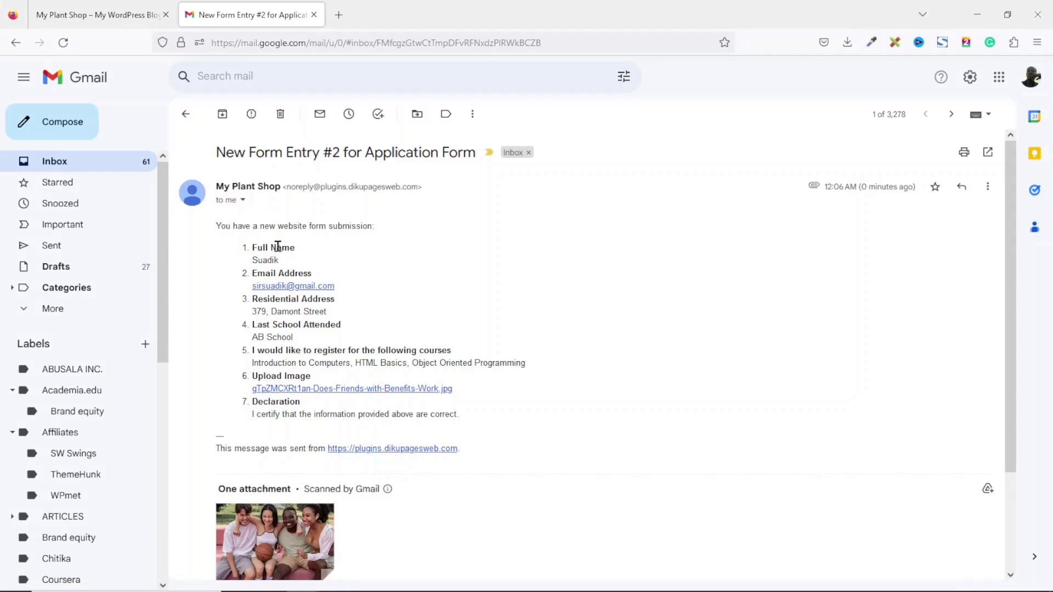
mouse_move(280, 551)
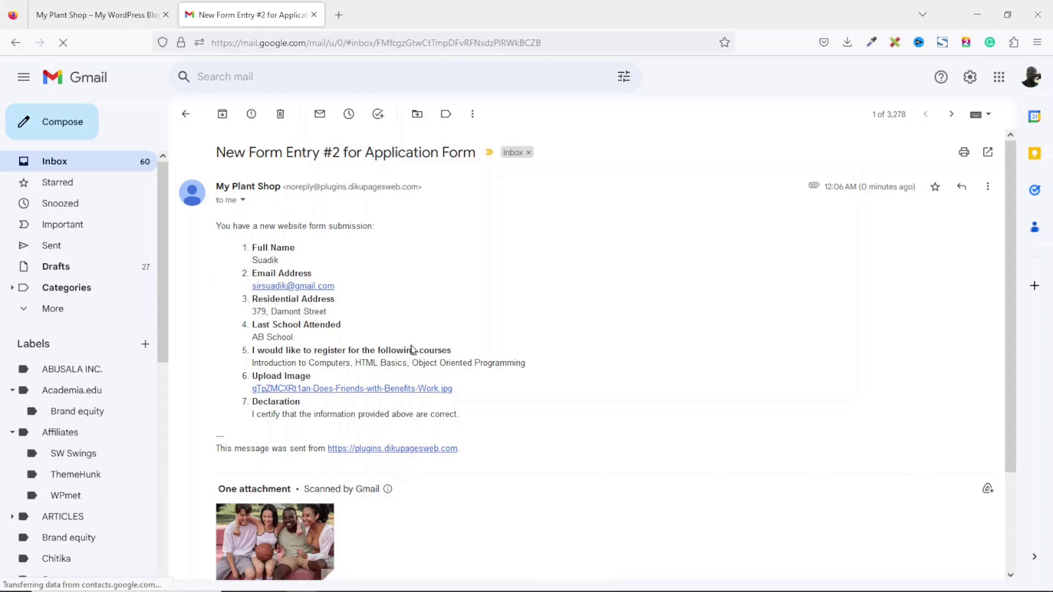
click(314, 14)
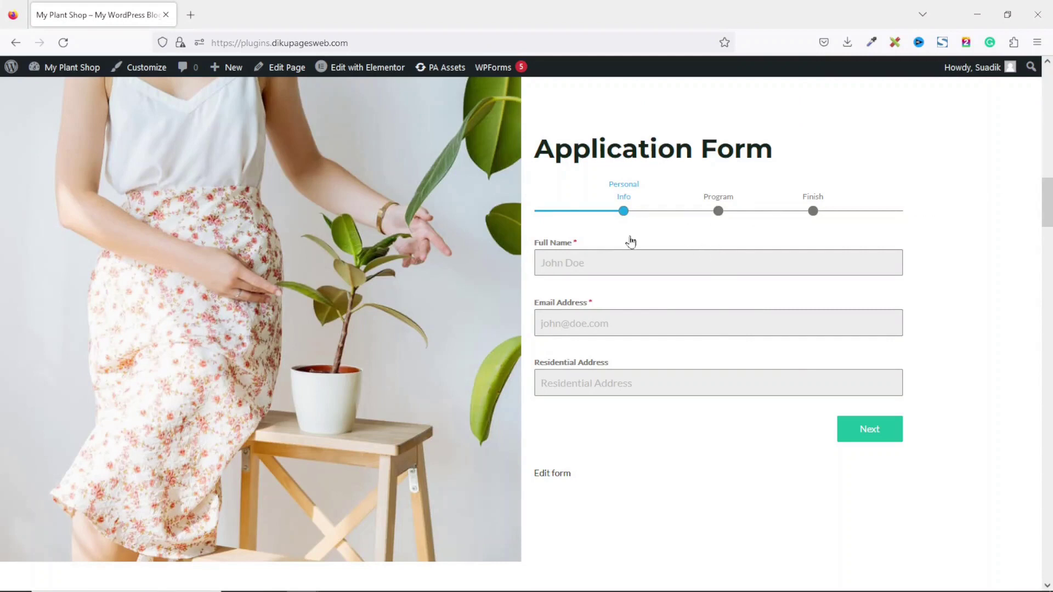
From the dashboard, go to Plugins > Add New and search for forminator
mouse_move(78, 74)
click(59, 92)
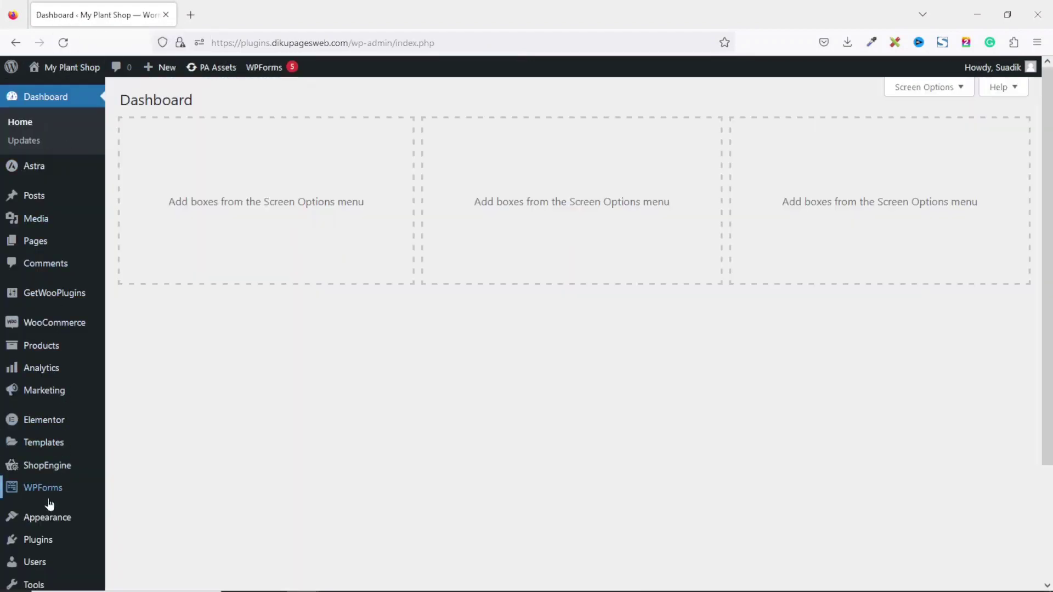
mouse_move(47, 542)
click(137, 535)
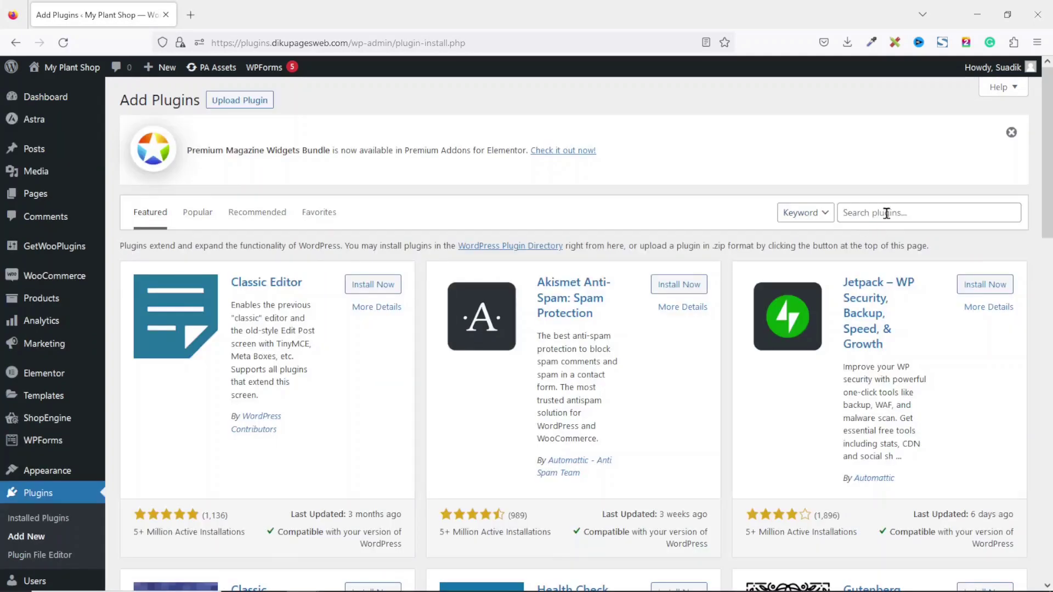
click(886, 213)
text(forminator)
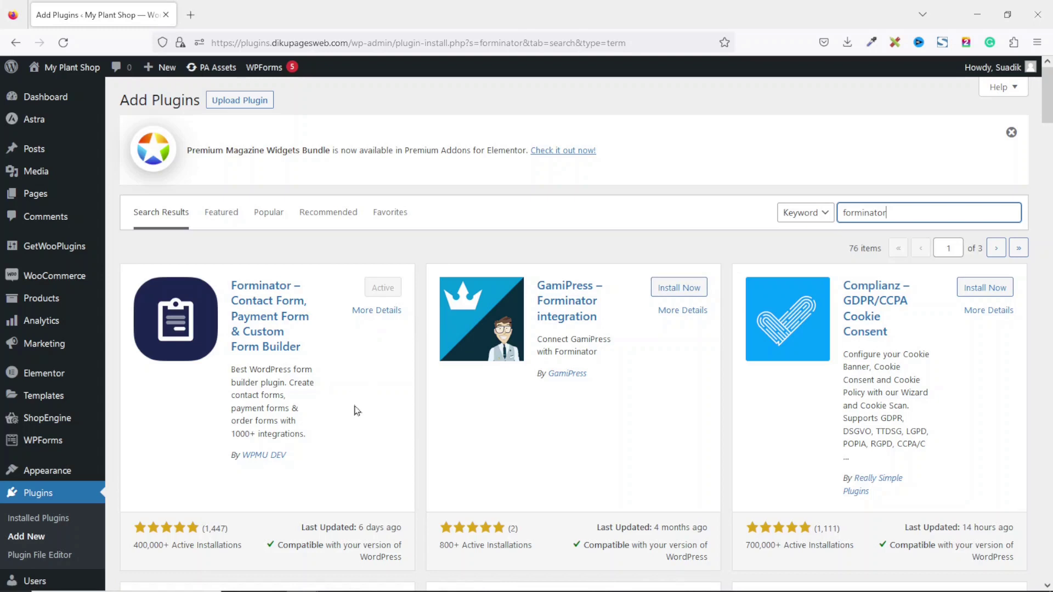
scroll(349, 417, down, 4)
mouse_move(48, 553)
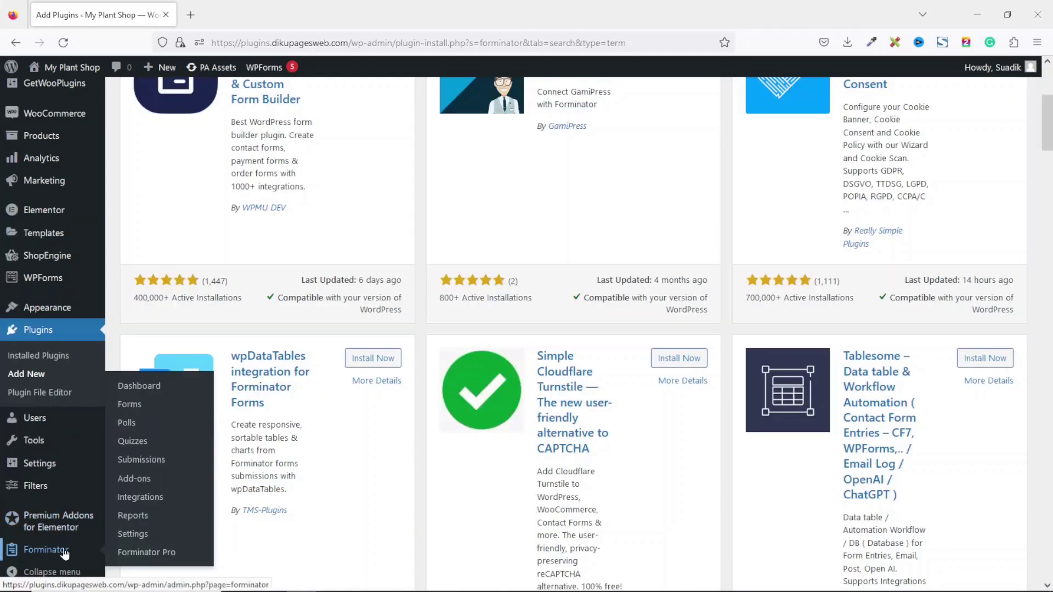
Under Forminator > Forms, create a Blank form named Application Form
click(142, 412)
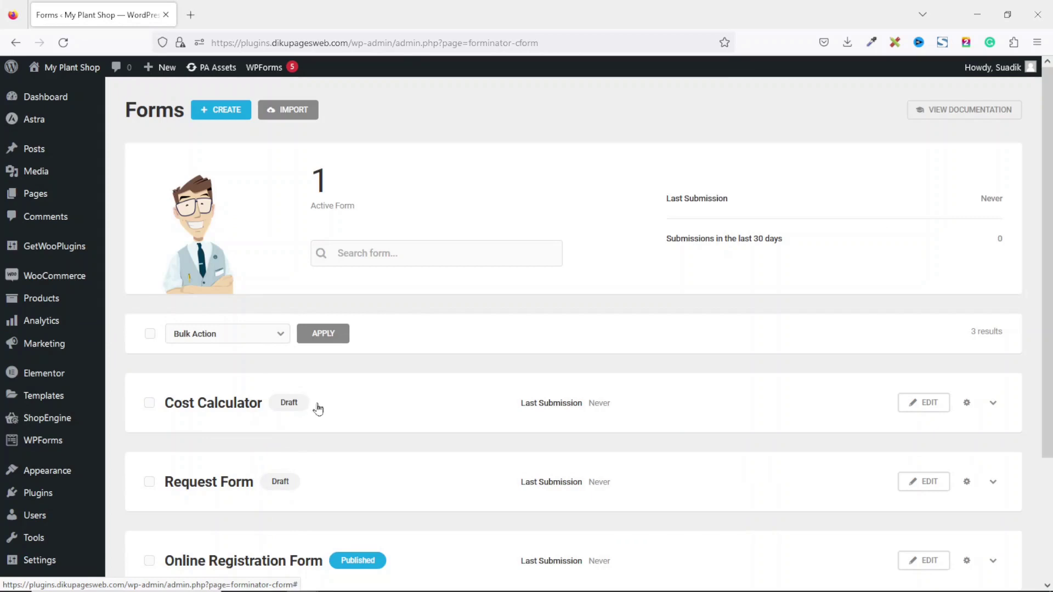
click(232, 122)
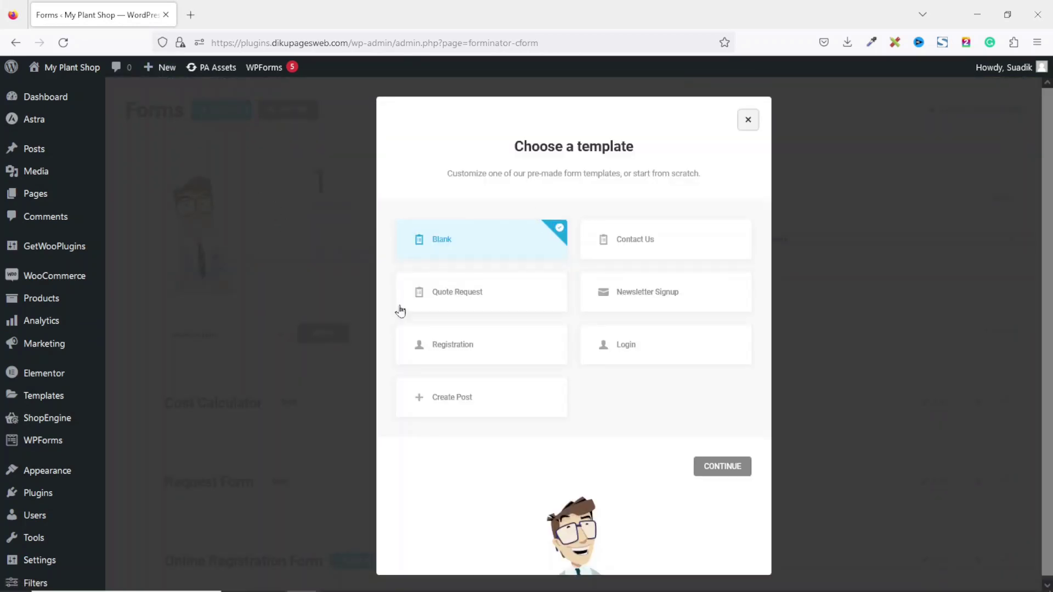
click(453, 240)
click(730, 472)
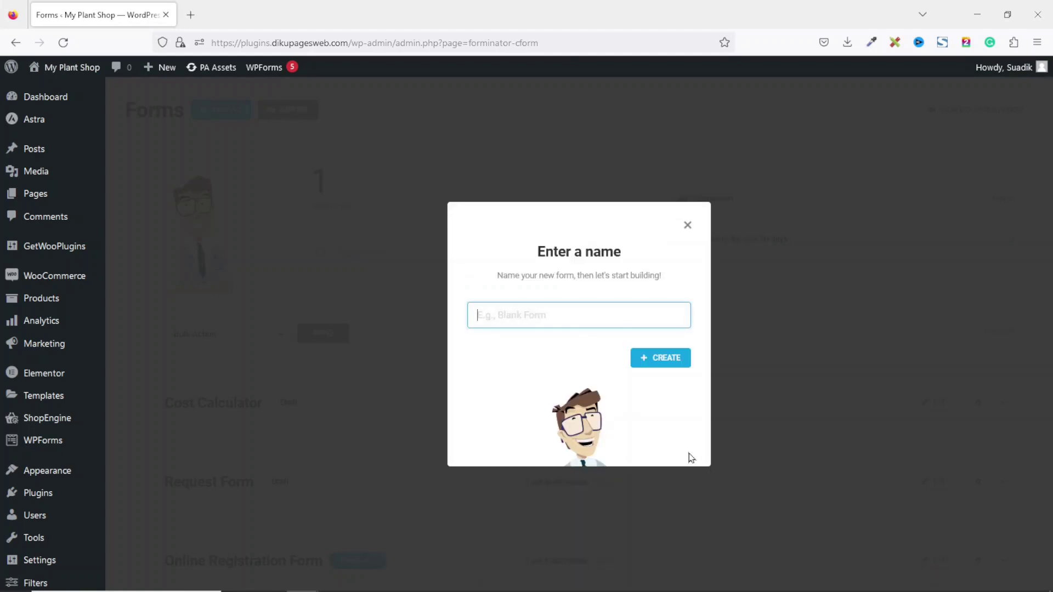
text(Application Form)
click(663, 361)
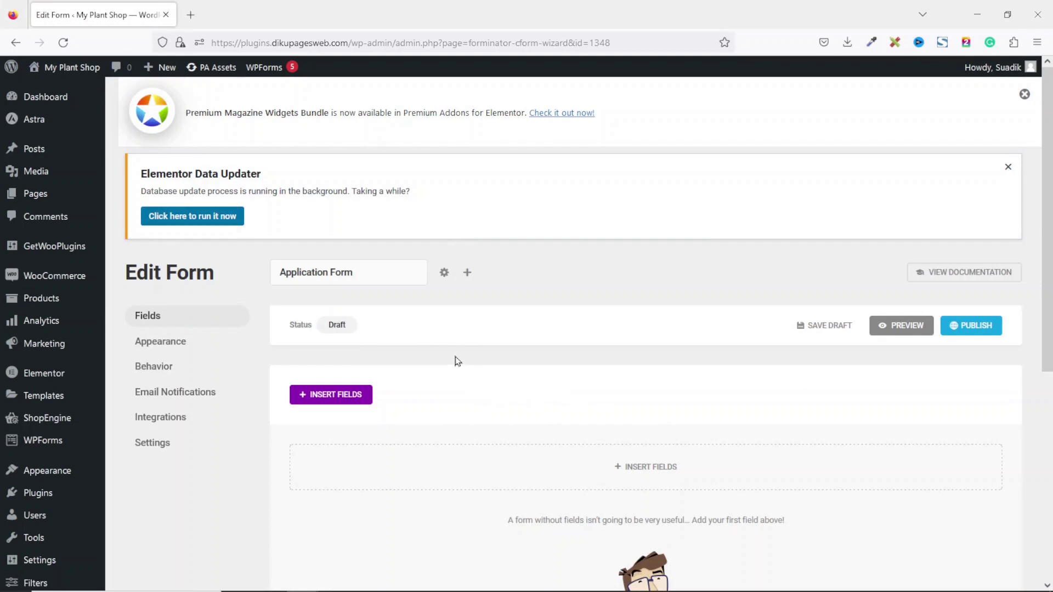
Insert a Name field into the Application Form
click(650, 476)
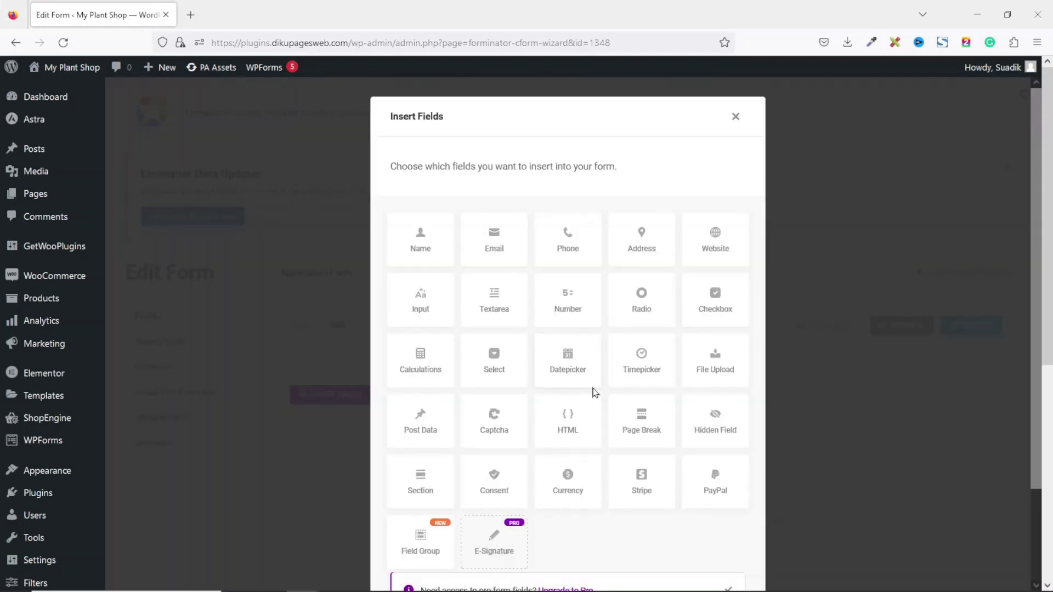
click(420, 250)
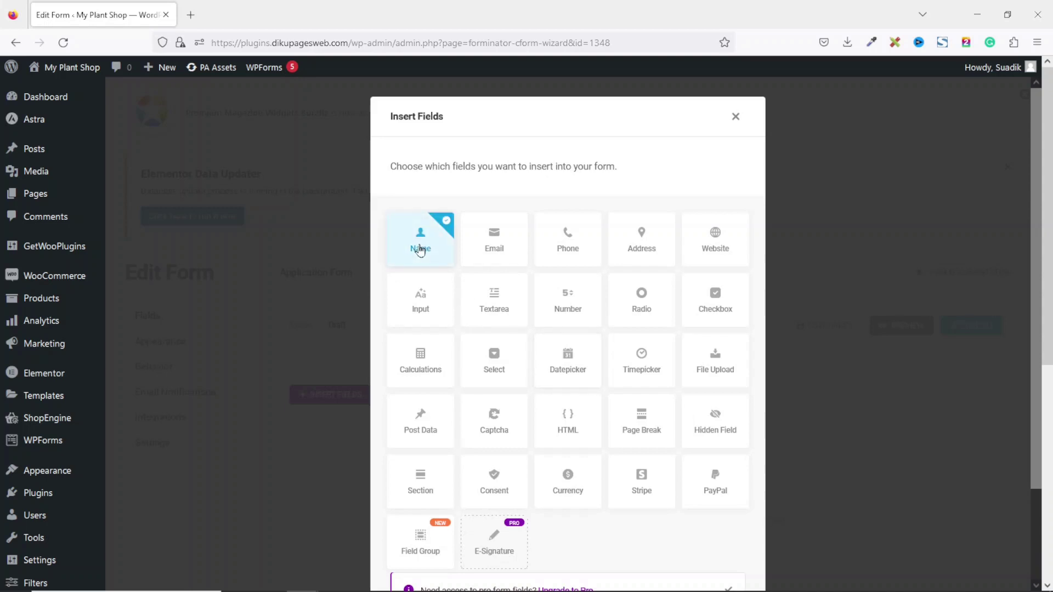
scroll(581, 313, down, 2)
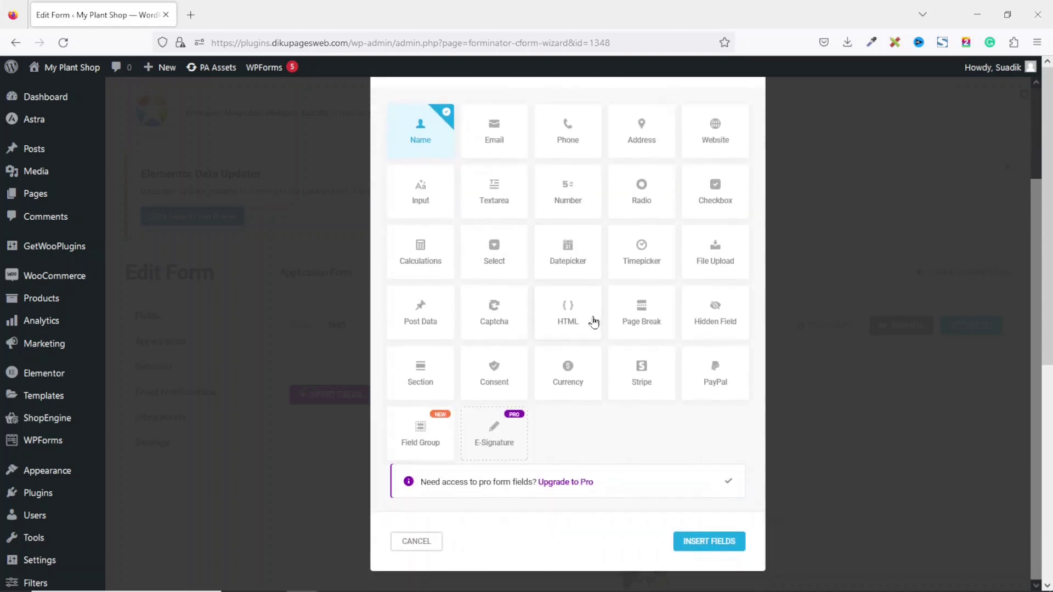
click(696, 545)
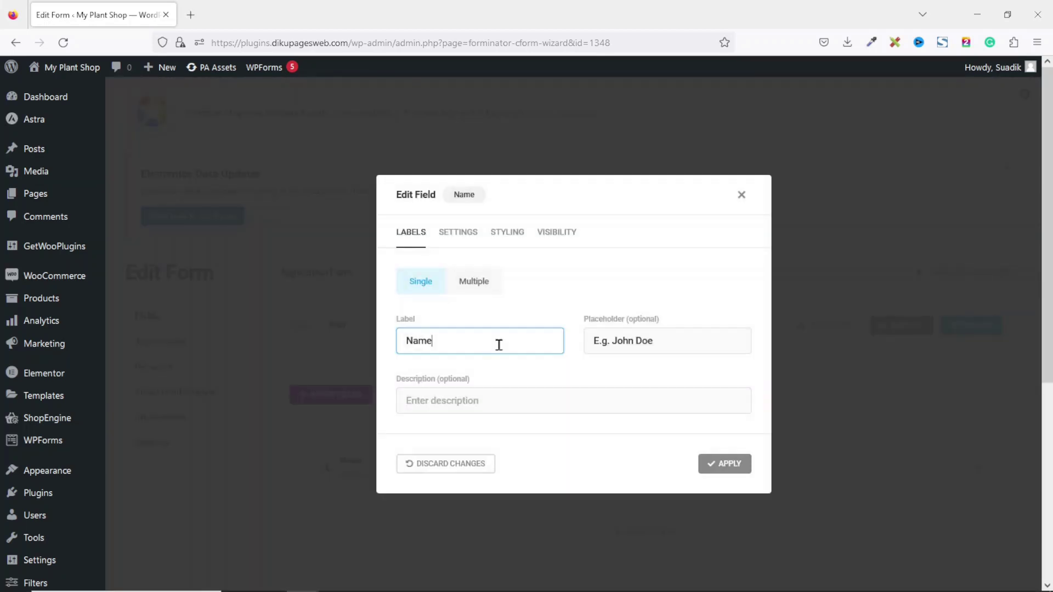
Label it Full Name, trim the placeholder to John Doe, make it required and apply
click(403, 338)
text(Full)
drag(612, 341, 546, 344)
key(BackSpace)
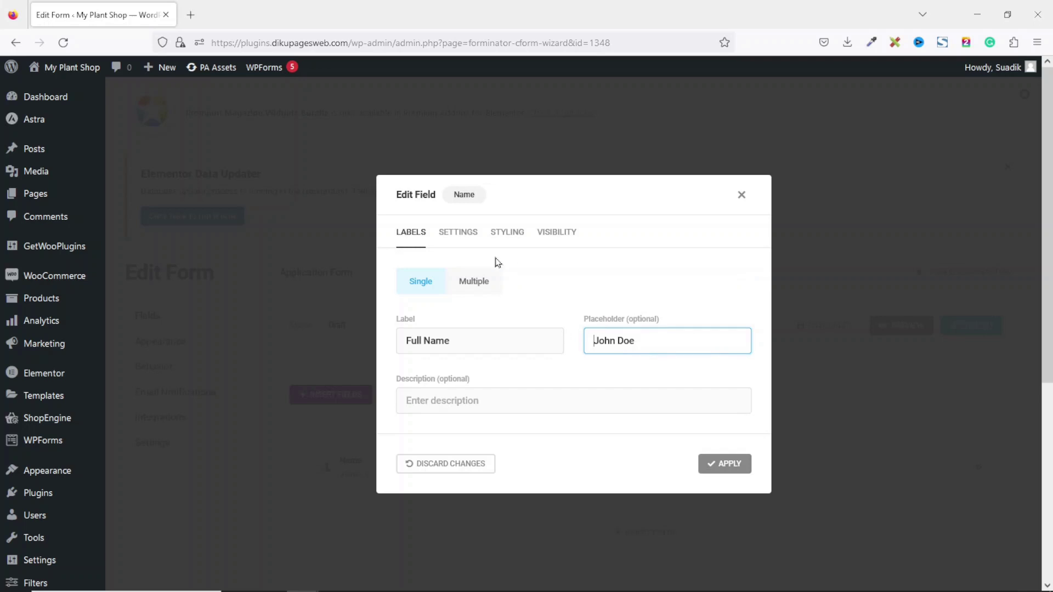
click(458, 232)
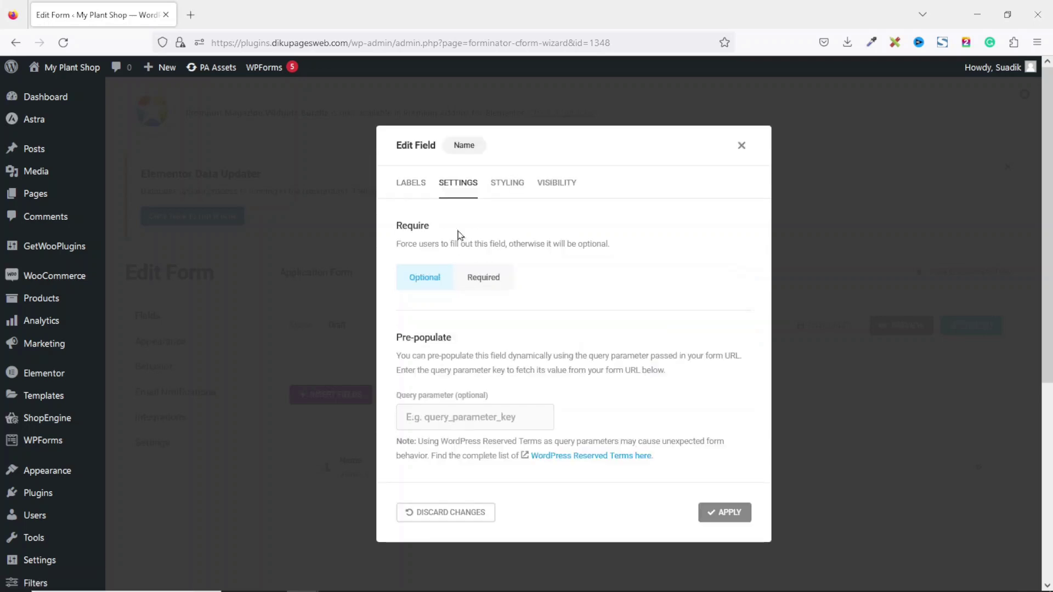
click(475, 283)
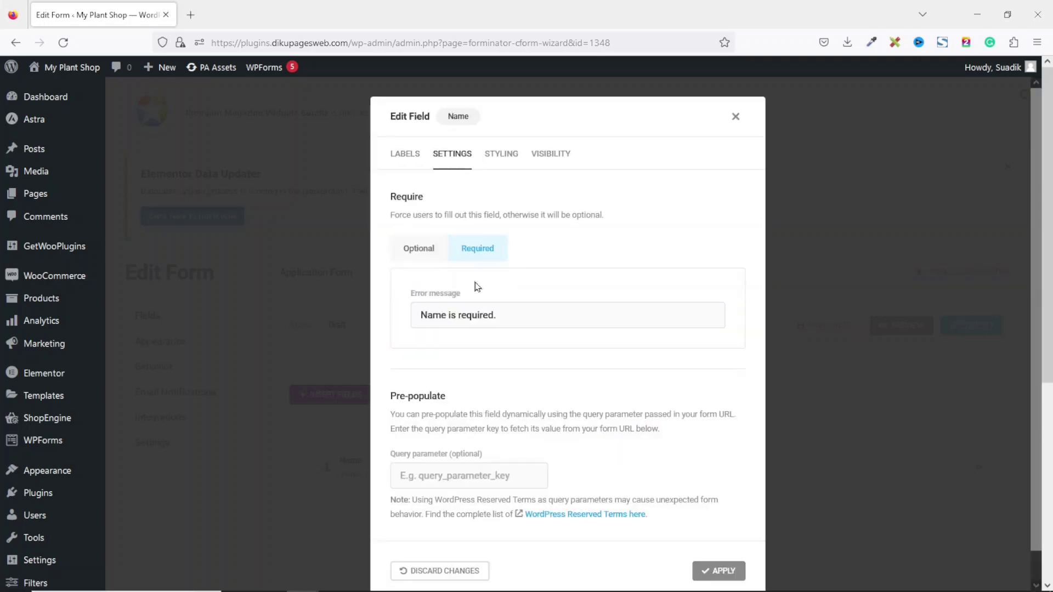
click(708, 571)
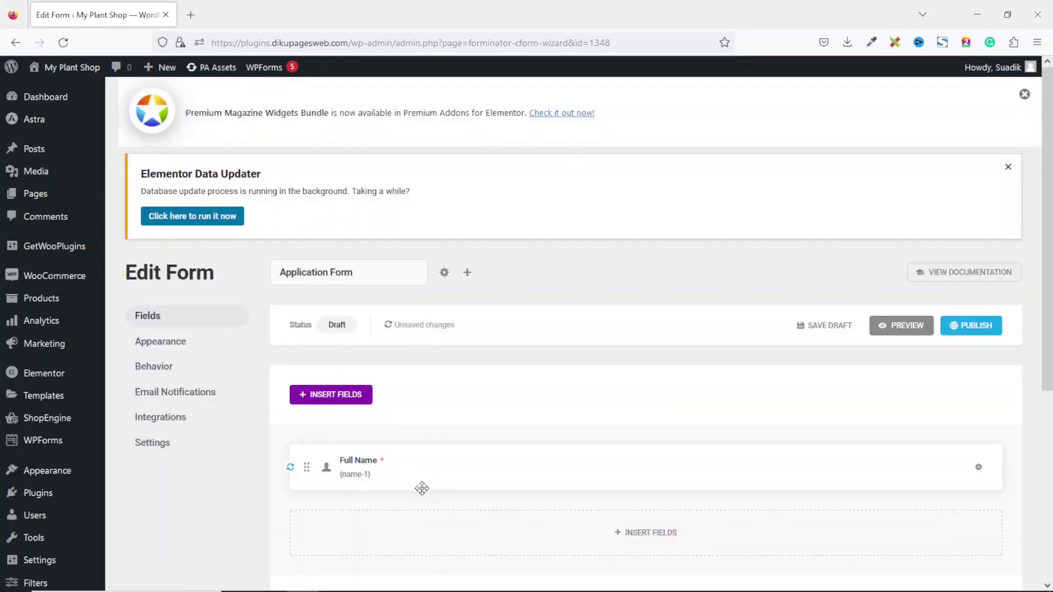
click(647, 533)
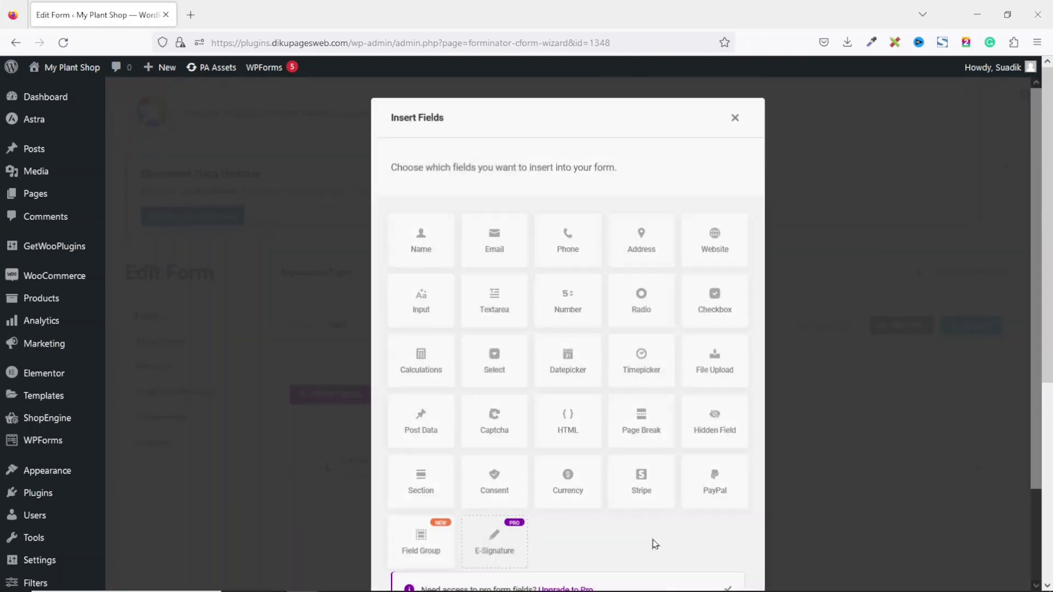
Insert an Email field below Full Name
click(502, 244)
scroll(631, 312, down, 2)
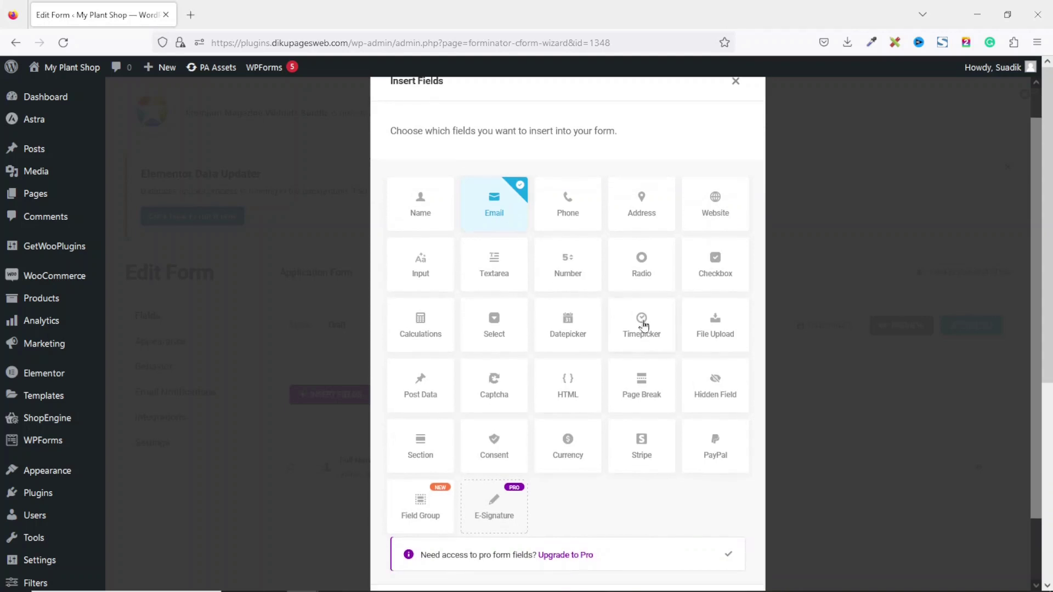
click(715, 547)
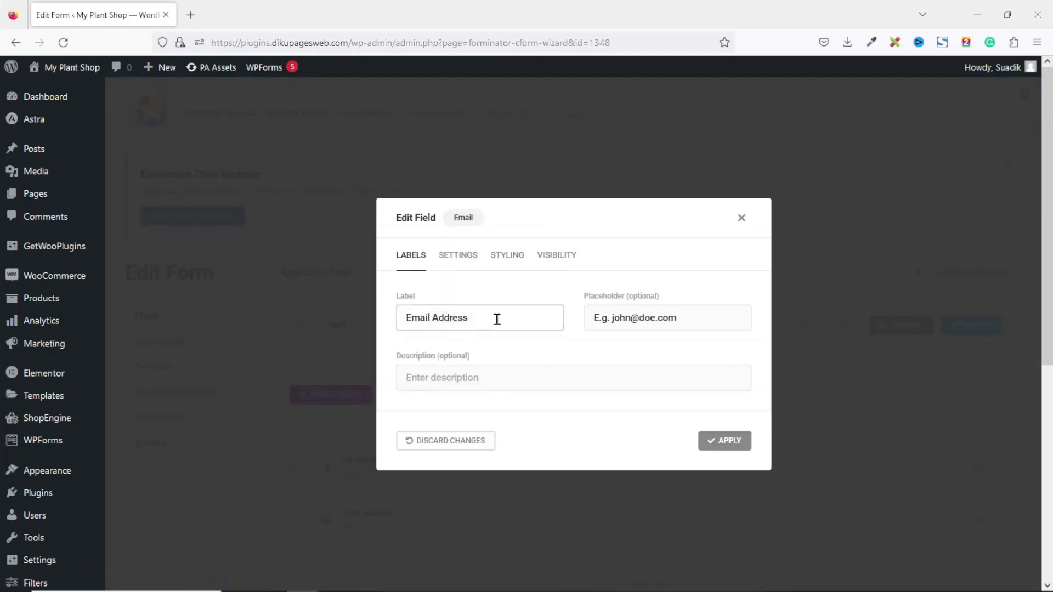
drag(491, 318, 380, 323)
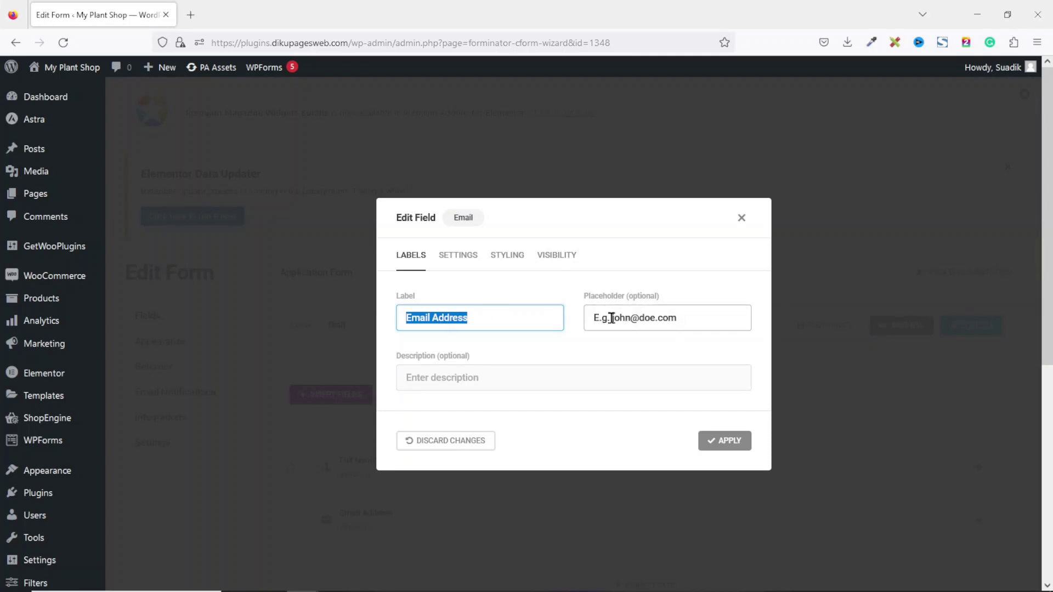
drag(612, 319, 549, 311)
key(BackSpace)
click(531, 339)
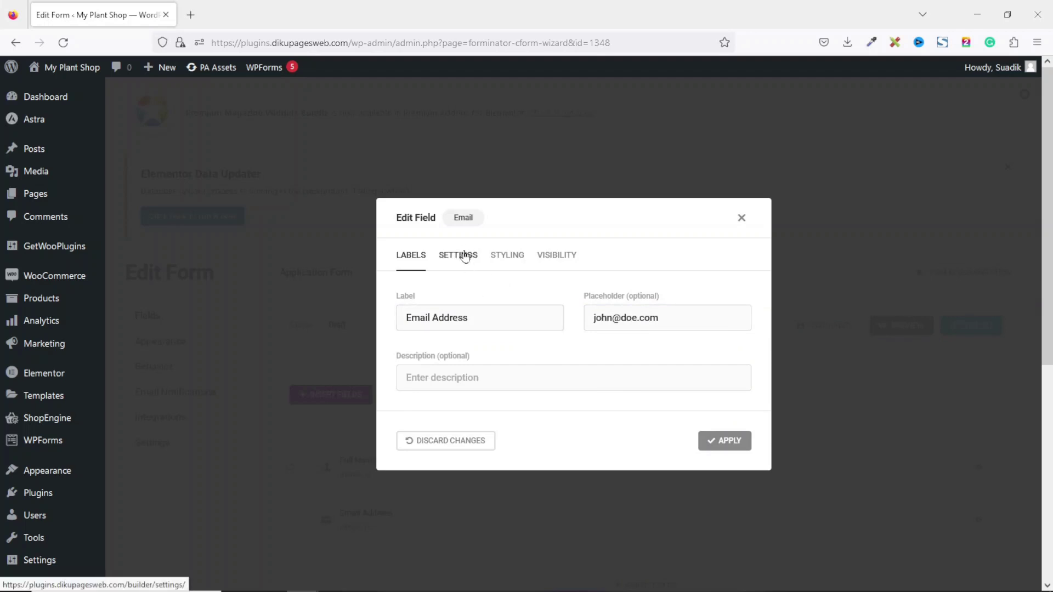
click(463, 255)
click(475, 255)
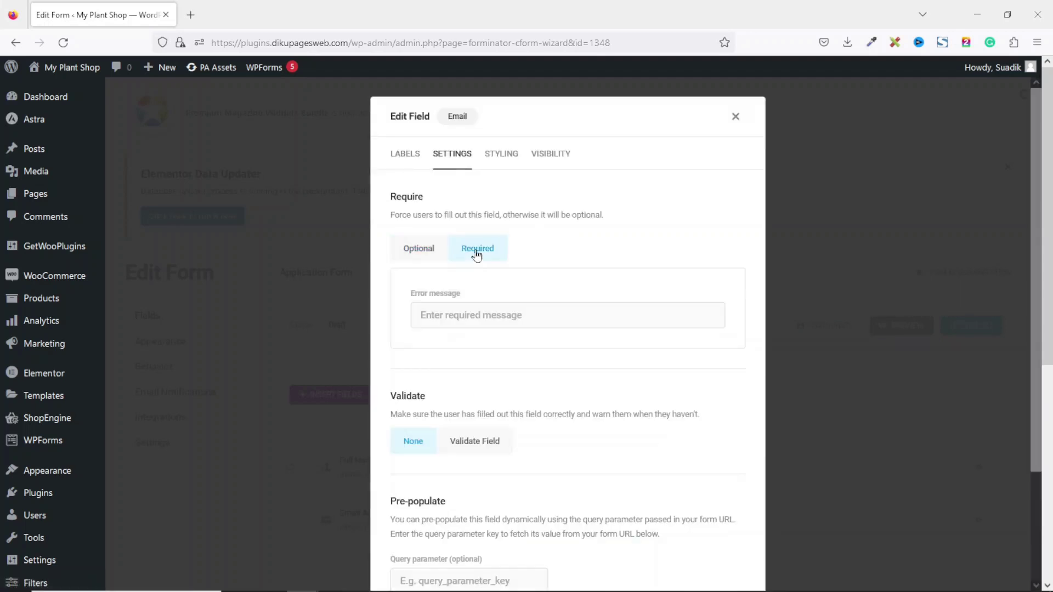
scroll(600, 336, down, 5)
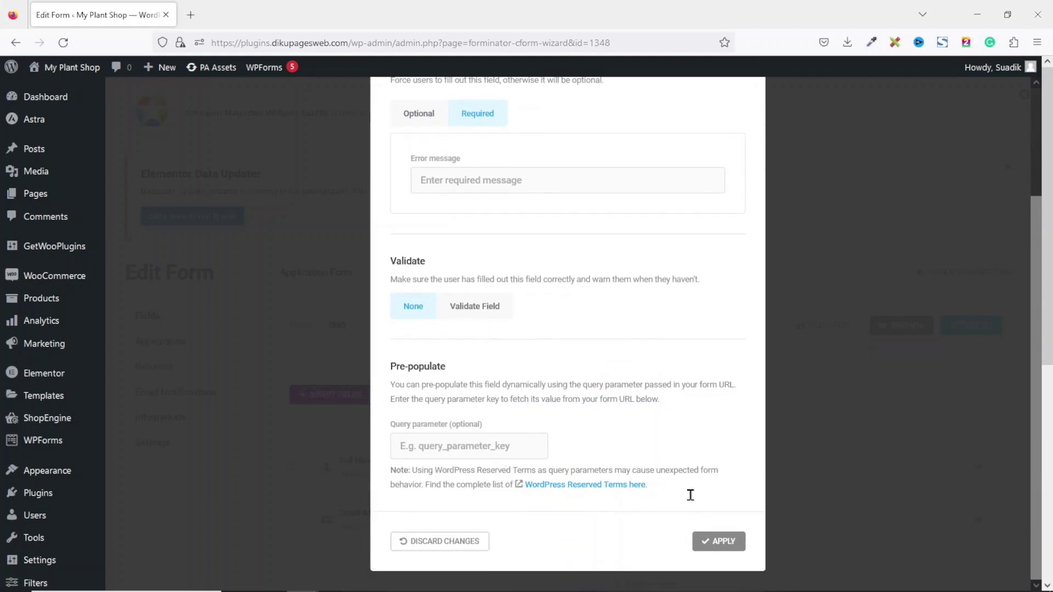
click(703, 542)
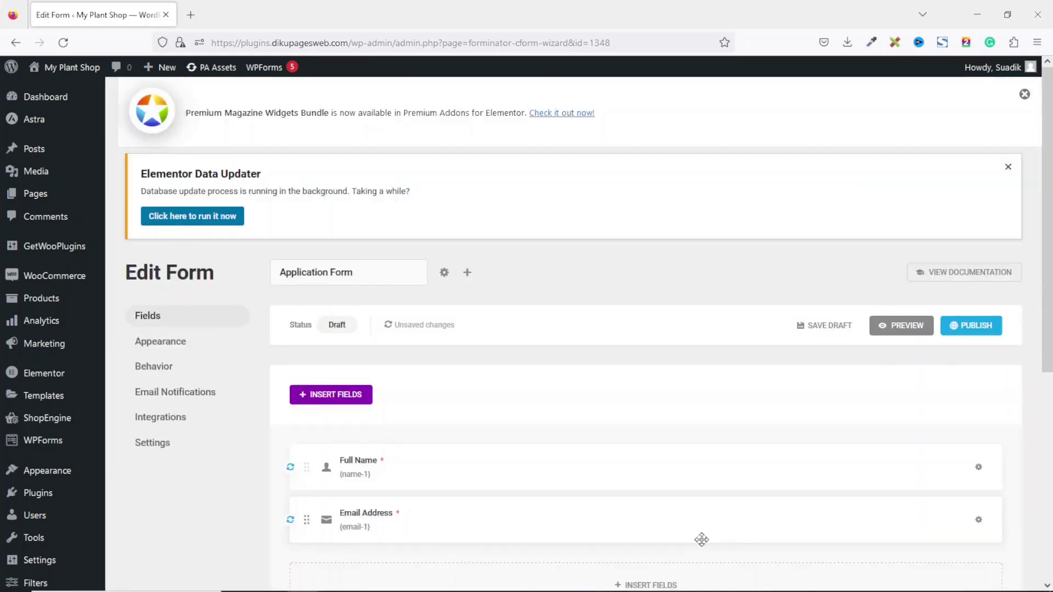
scroll(702, 539, down, 1)
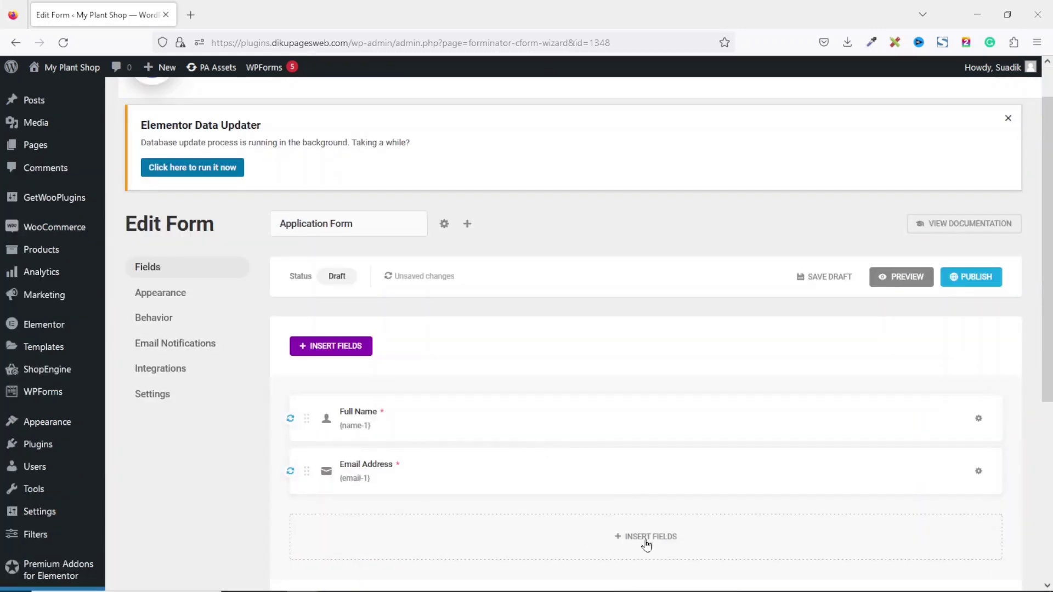
Add a text Input field with label and placeholder both Residential Address
click(646, 538)
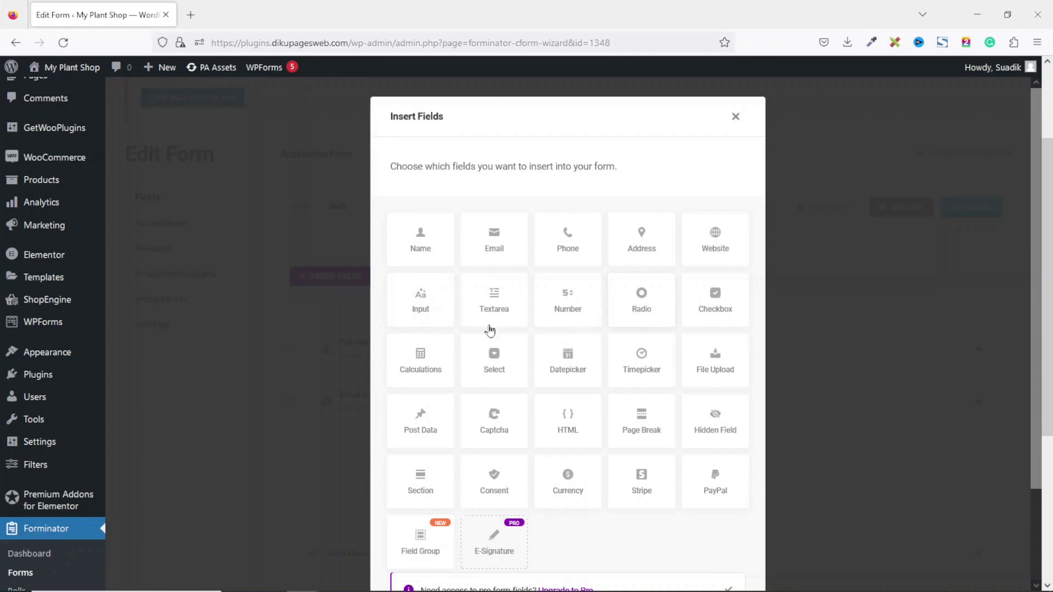
click(432, 307)
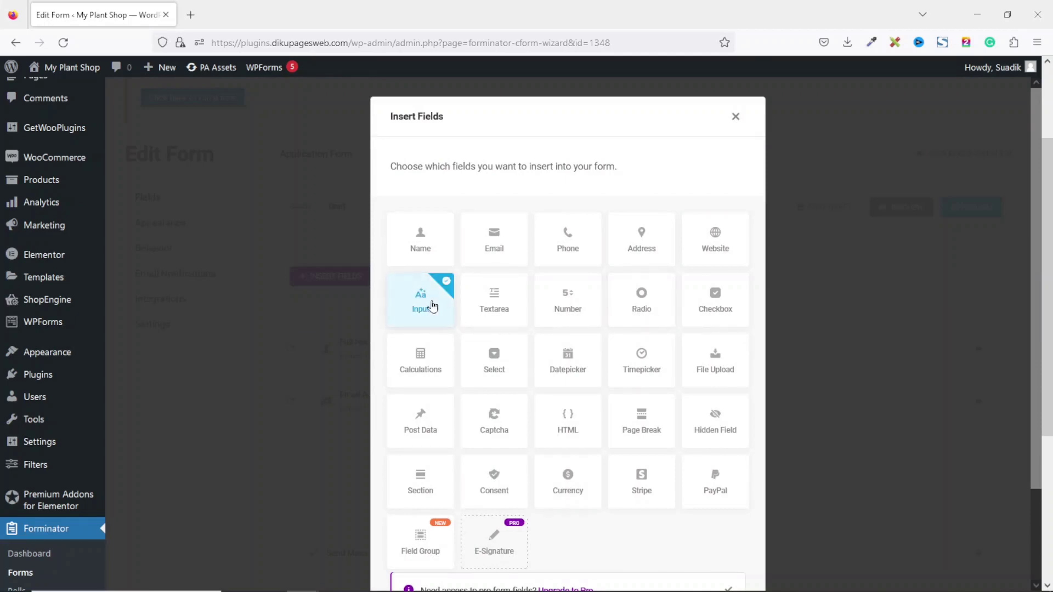
scroll(496, 351, down, 3)
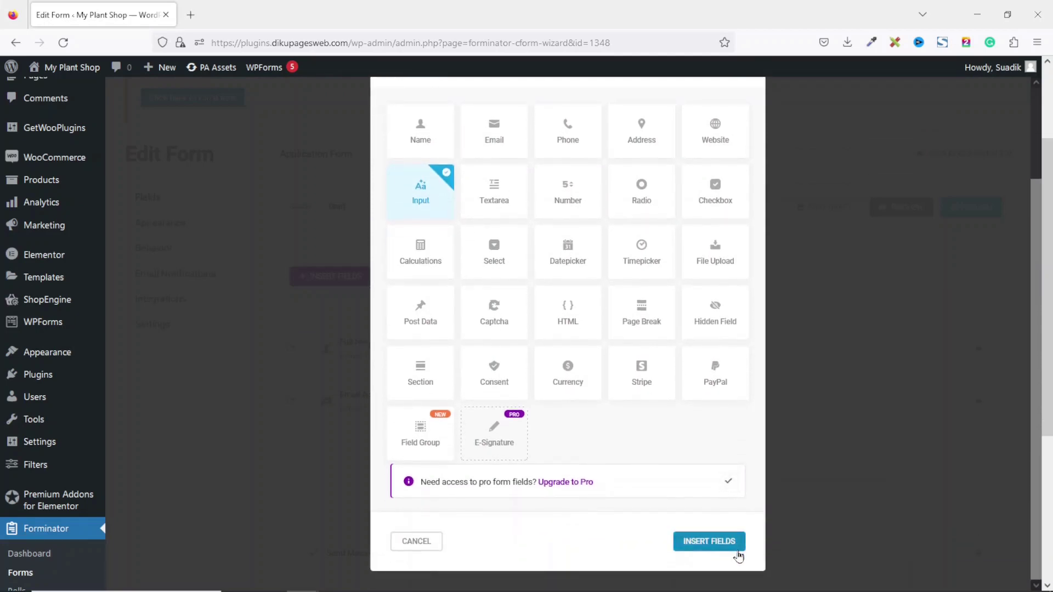
click(725, 555)
text(Residential Address)
key(Tab)
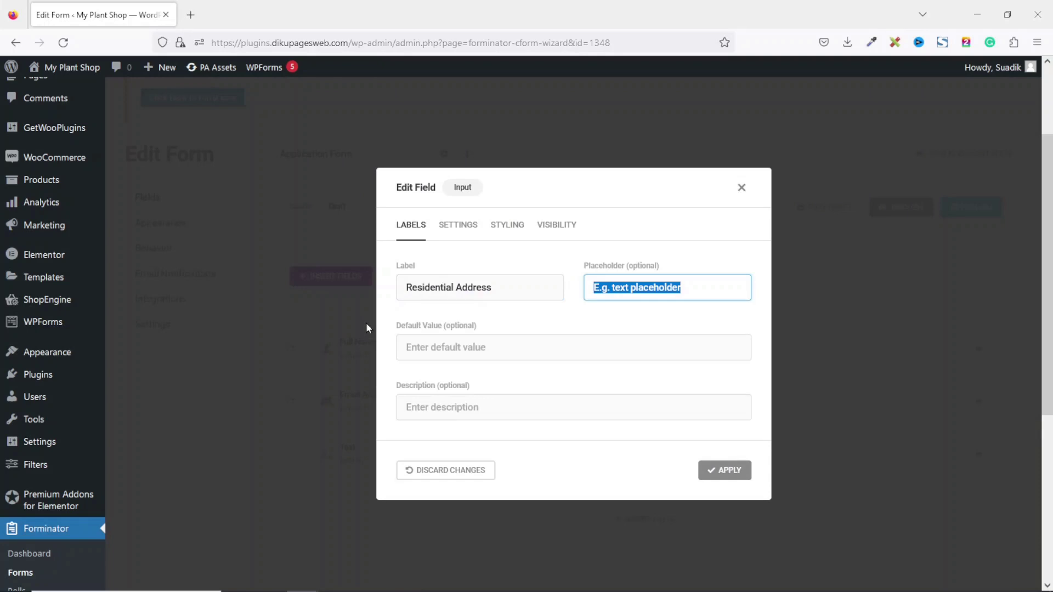
text(Residential Address)
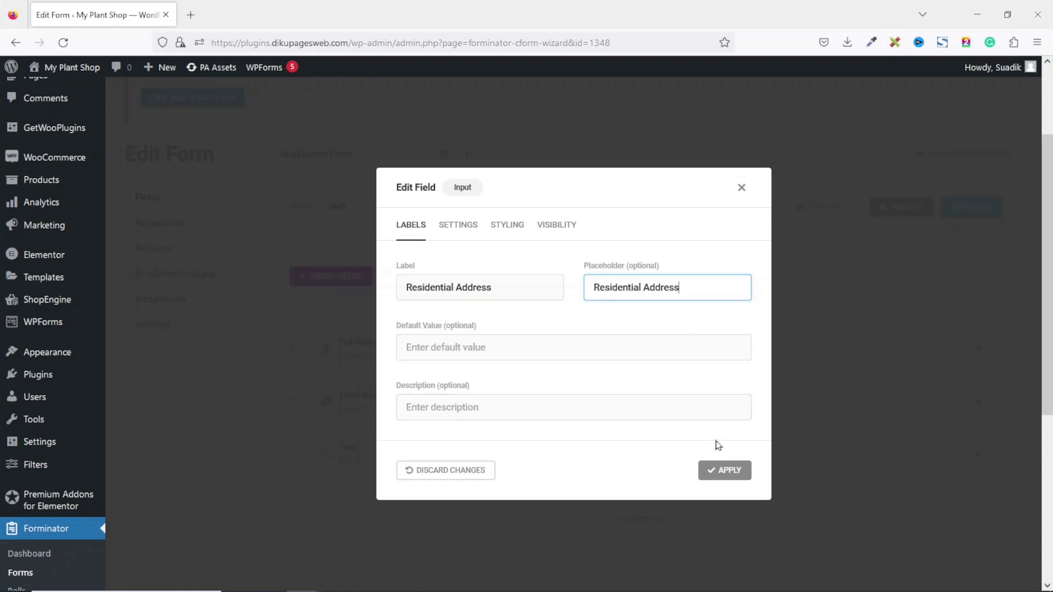
click(719, 473)
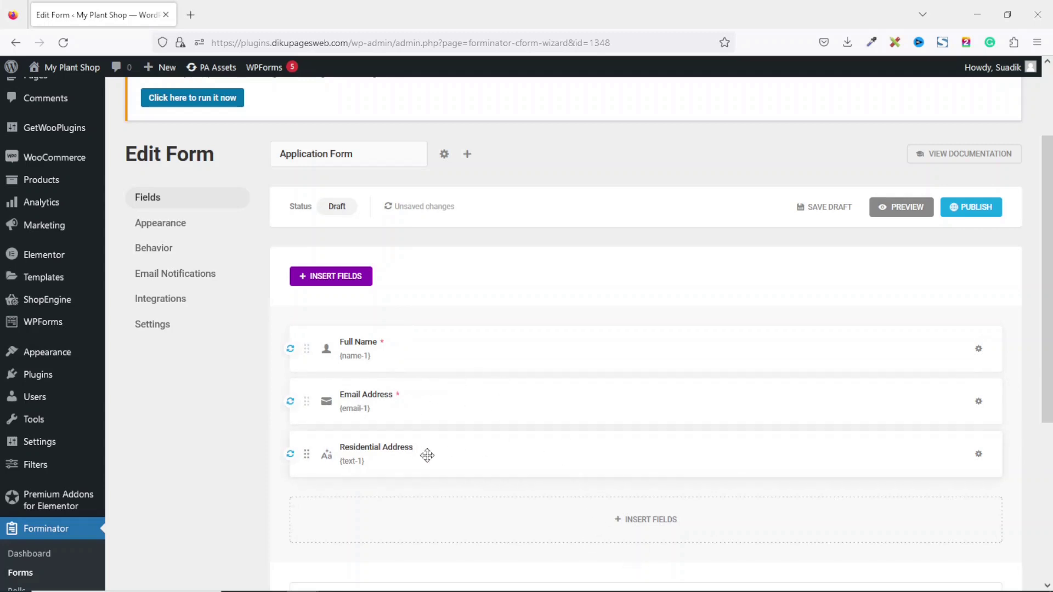
click(658, 527)
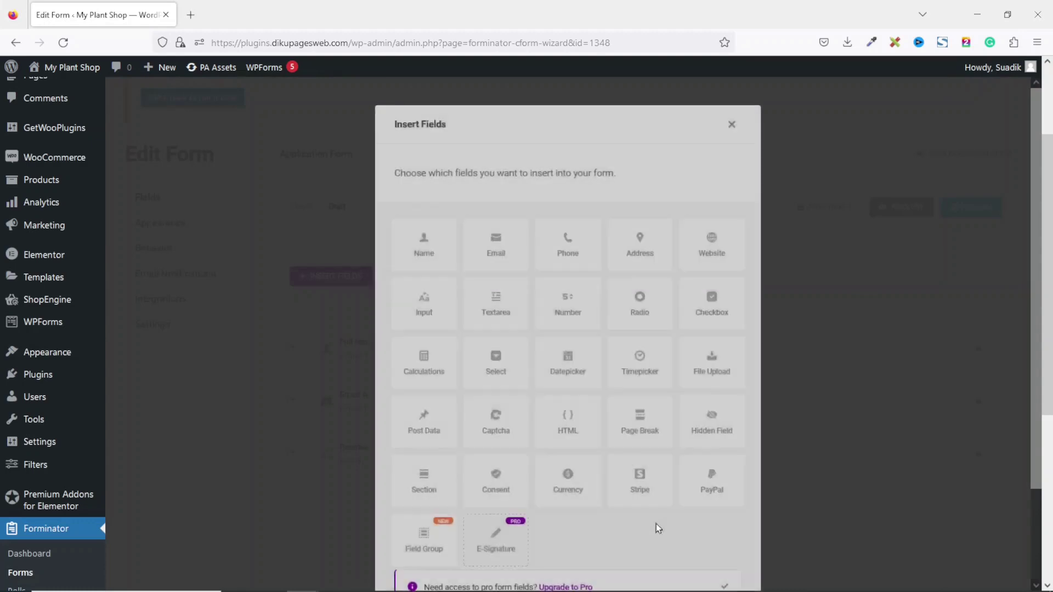
Insert a Page Break after the Residential Address field
click(644, 416)
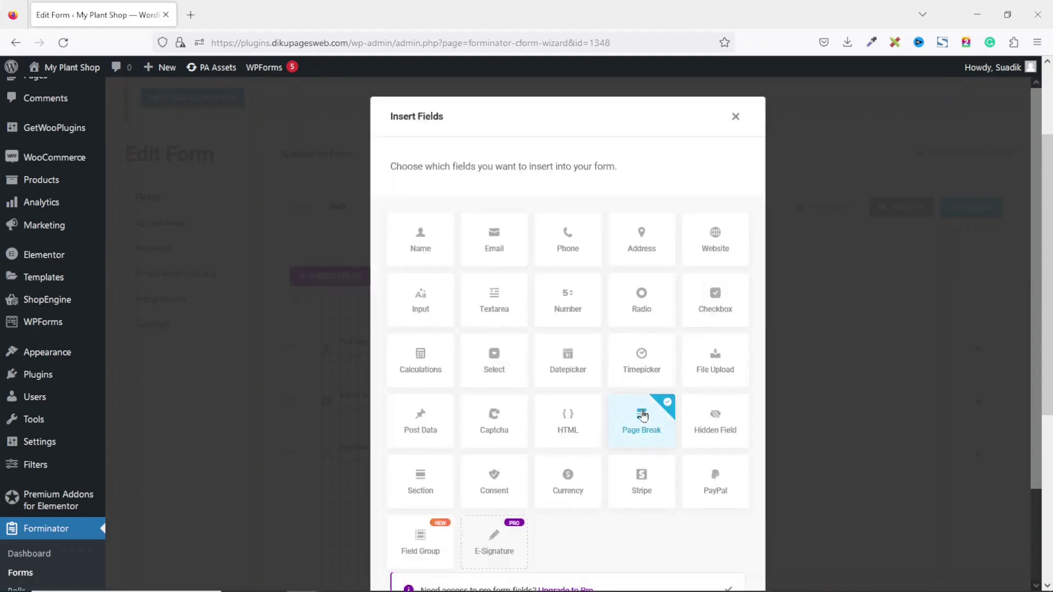
scroll(642, 414, down, 3)
click(701, 554)
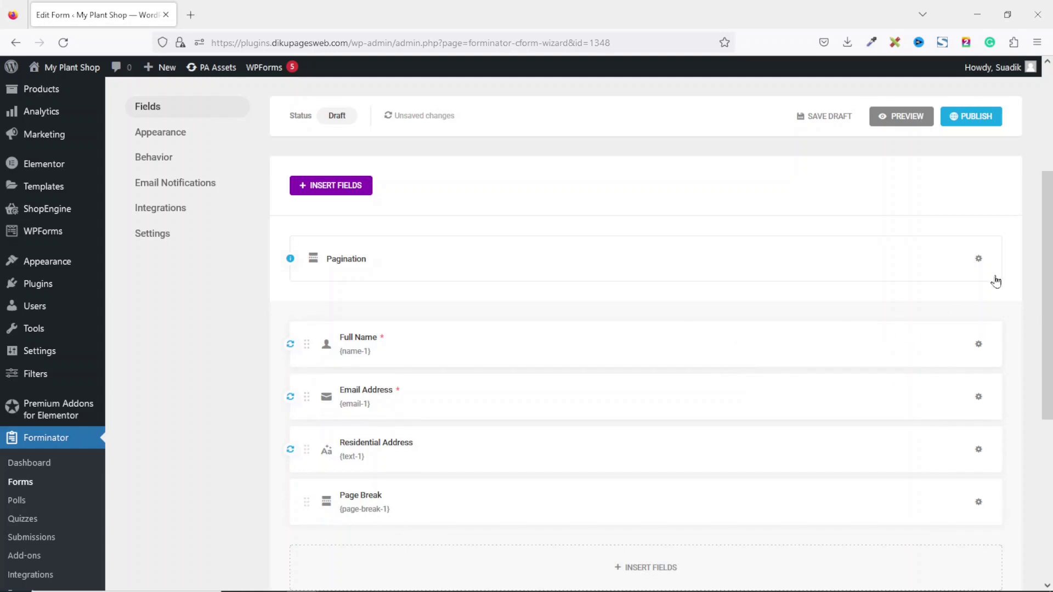
Review the Pagination page names Page 1 and Finish, closing without changes
click(979, 260)
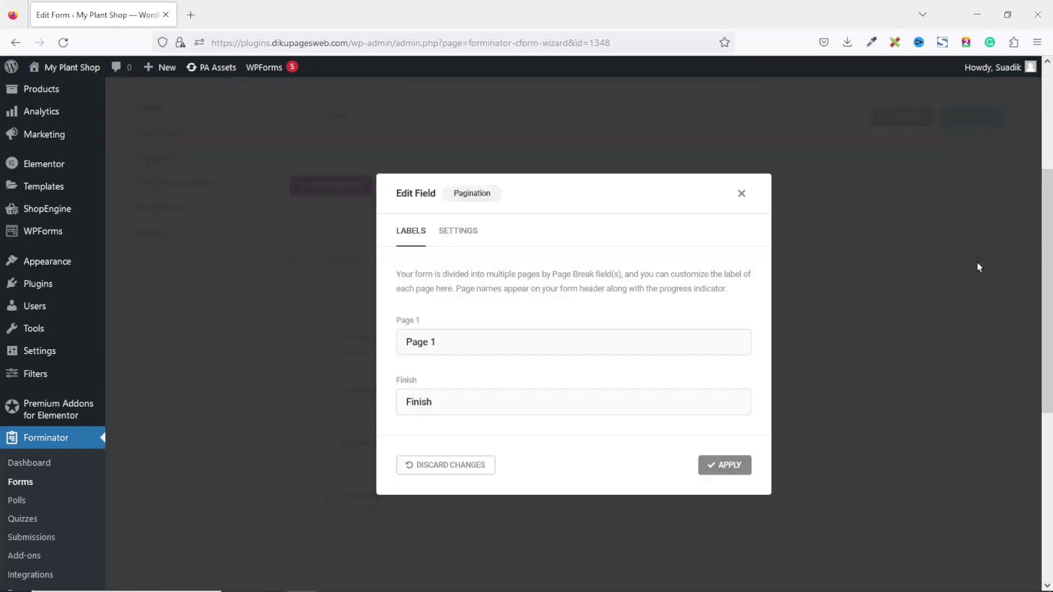
drag(464, 344, 398, 333)
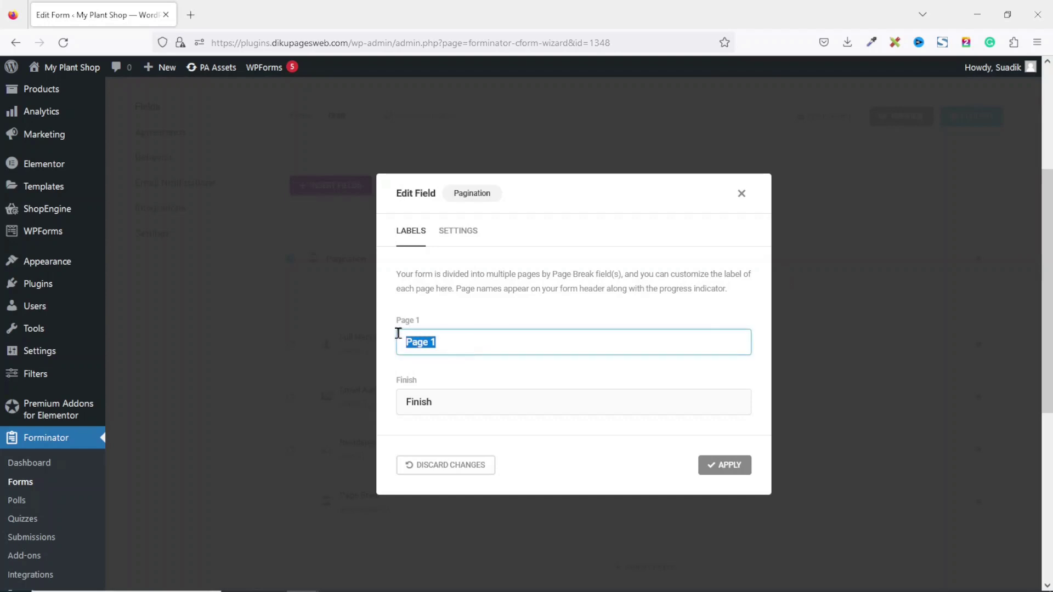
drag(461, 395, 386, 392)
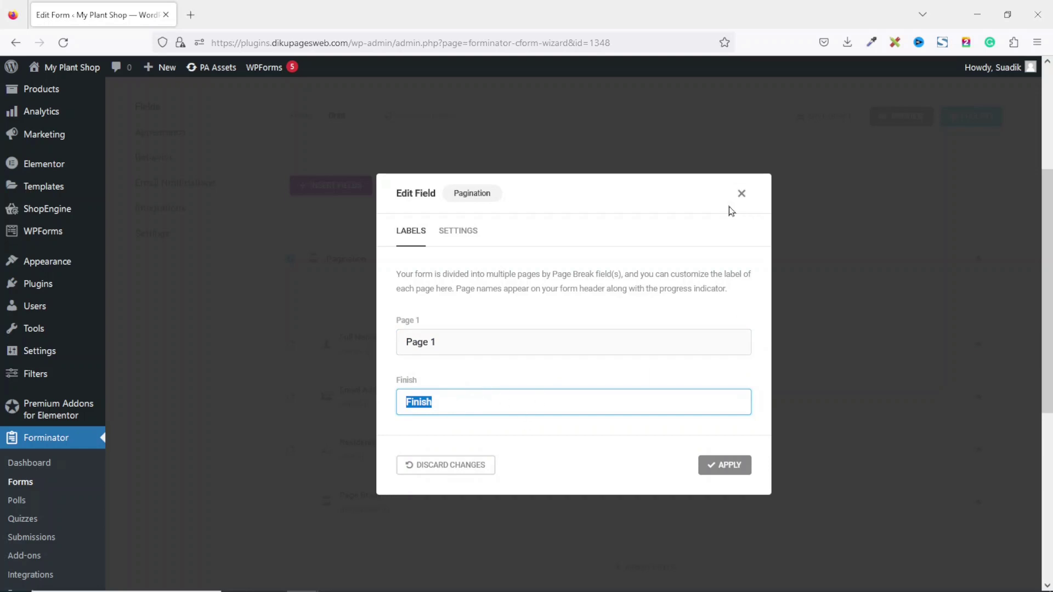
click(742, 195)
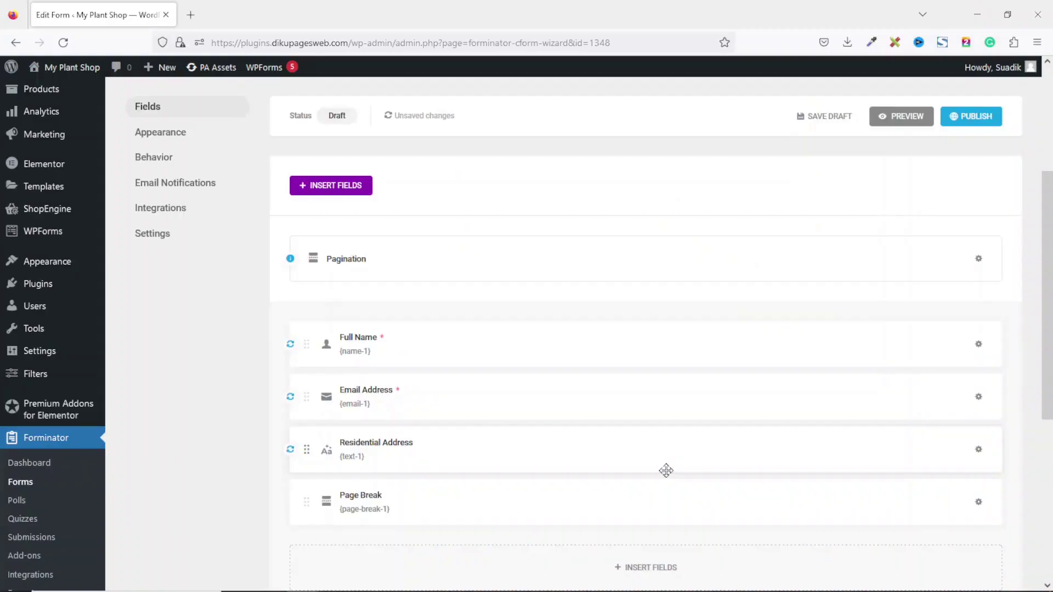
Insert another single-line text Input field after the page break
click(653, 584)
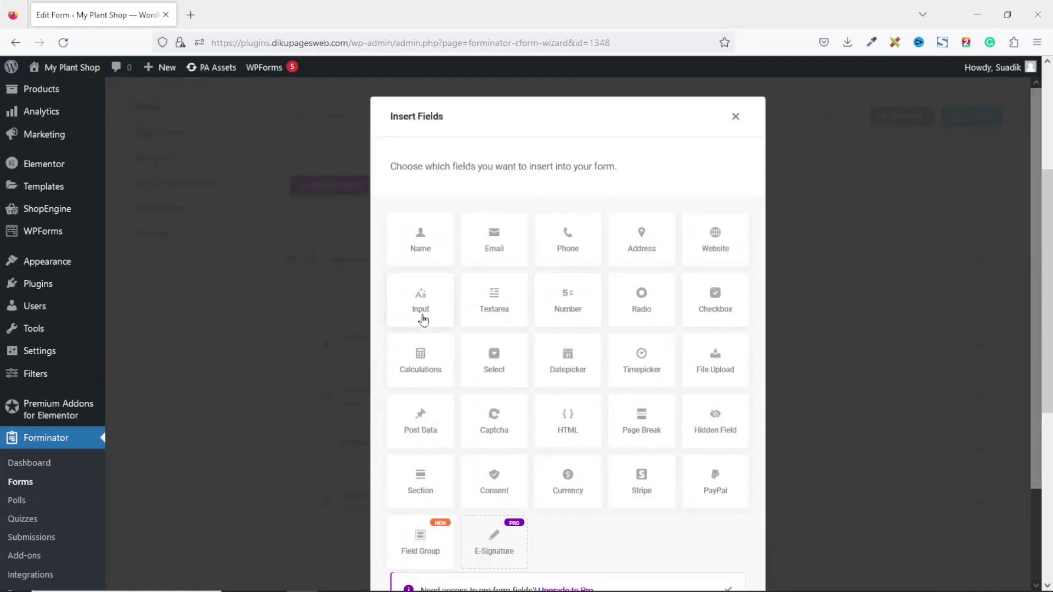
click(423, 320)
scroll(658, 454, down, 3)
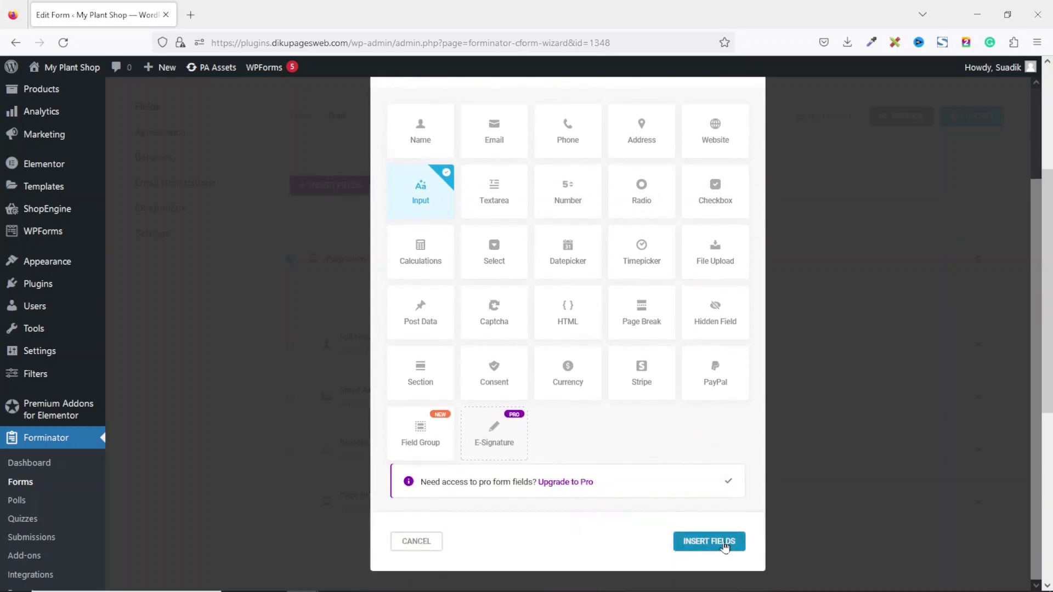
click(722, 541)
Label it Last School Attended, placeholder Enter last school, make it required and apply
drag(429, 287, 380, 283)
text(La)
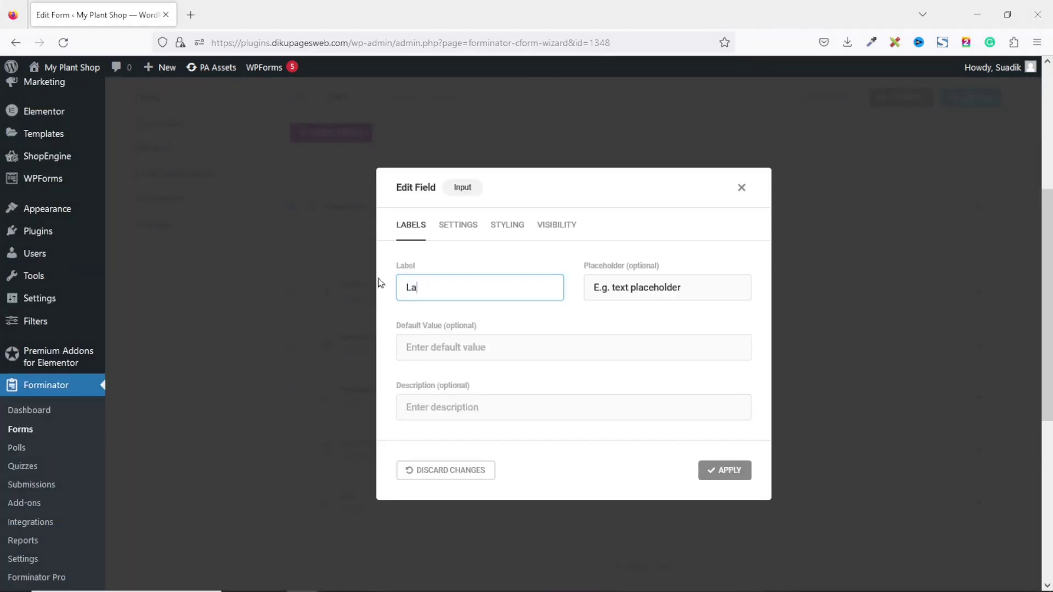
text(st School Attended)
key(Tab)
text(Enter last sch)
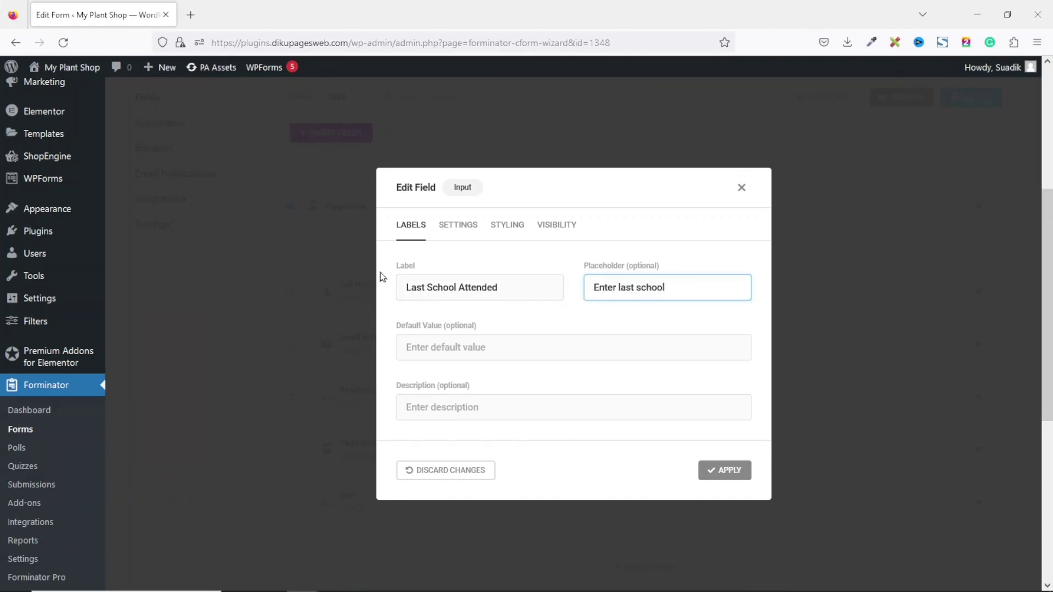
click(474, 226)
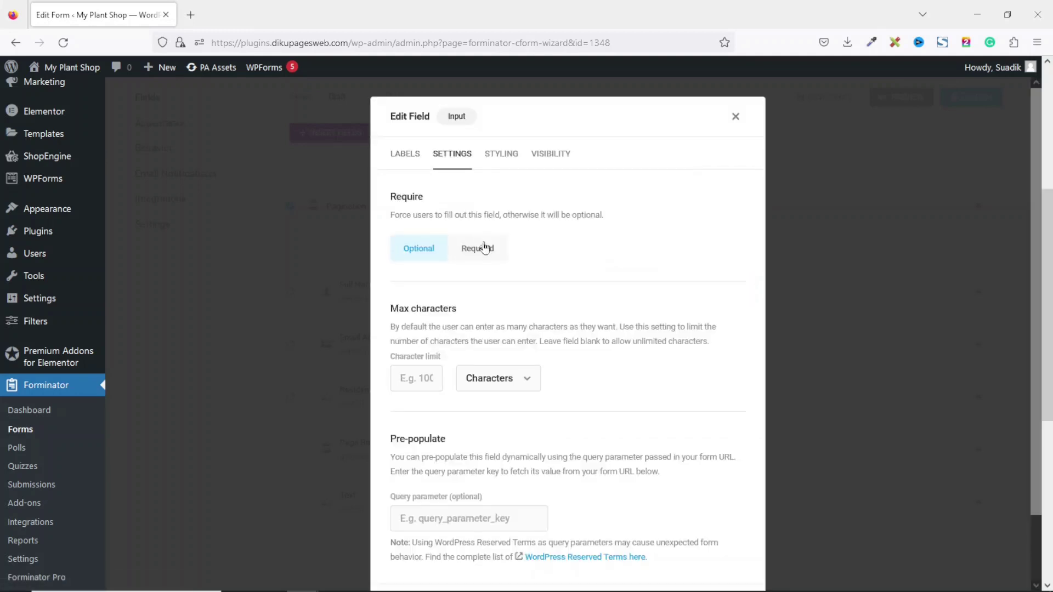
click(485, 248)
scroll(677, 372, down, 5)
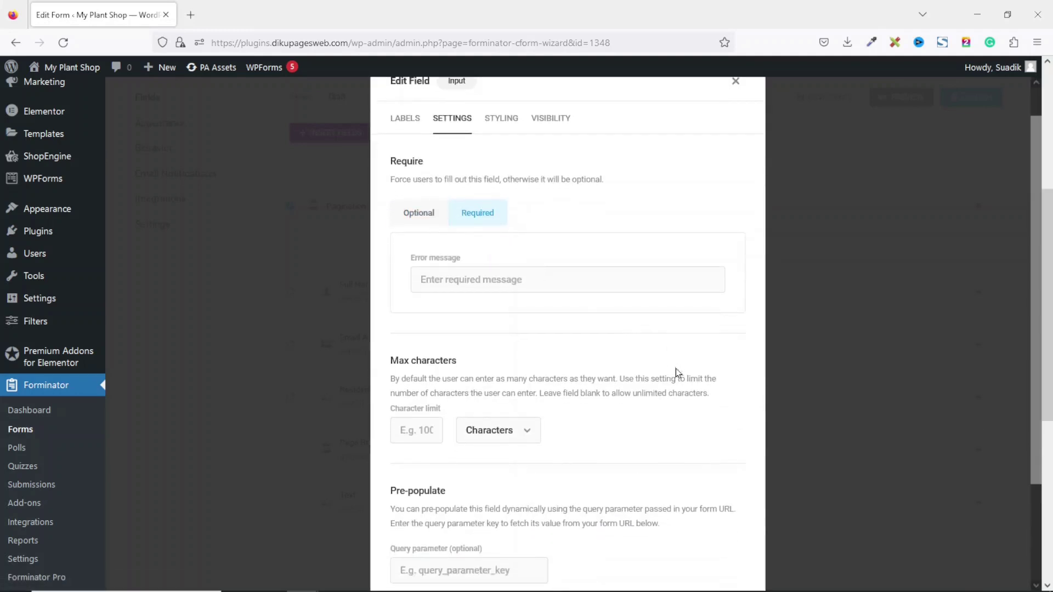
click(722, 542)
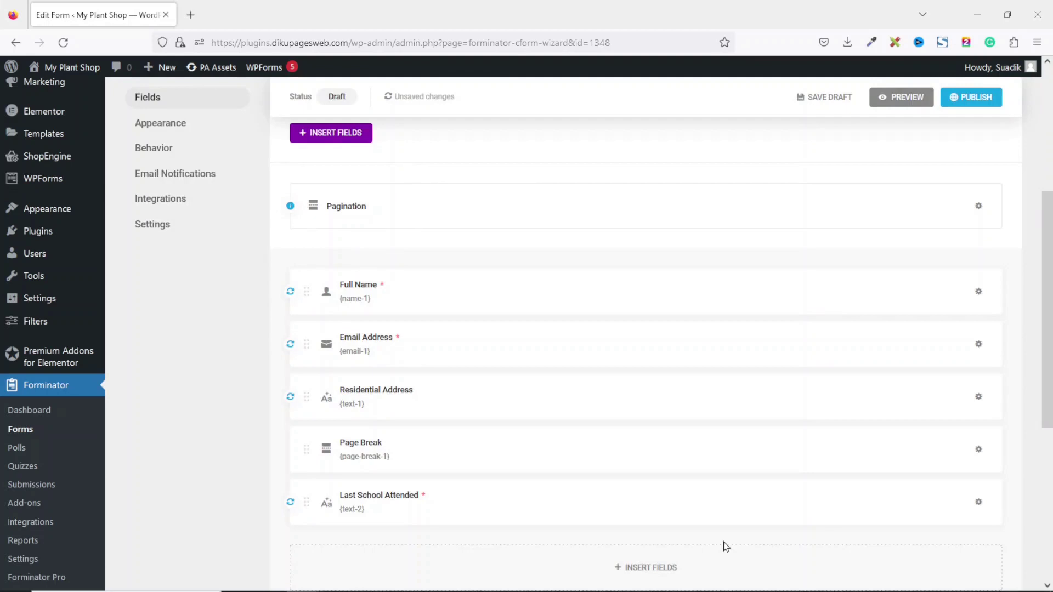
click(644, 568)
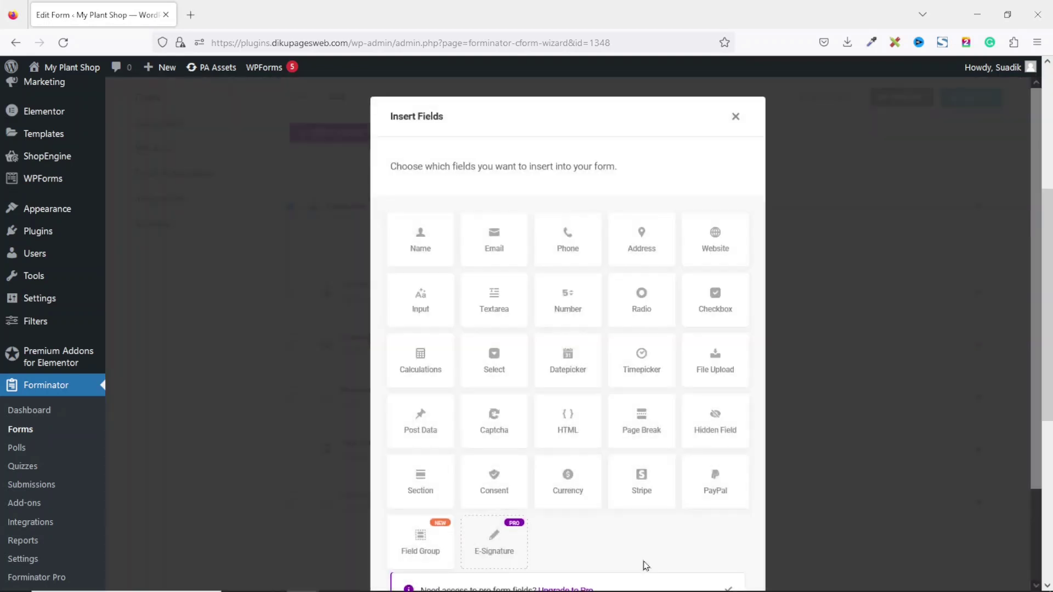
Add a Checkbox field labelled with the course registration question, with options Introduction to Computers and HTML Basics
click(717, 284)
scroll(713, 288, down, 3)
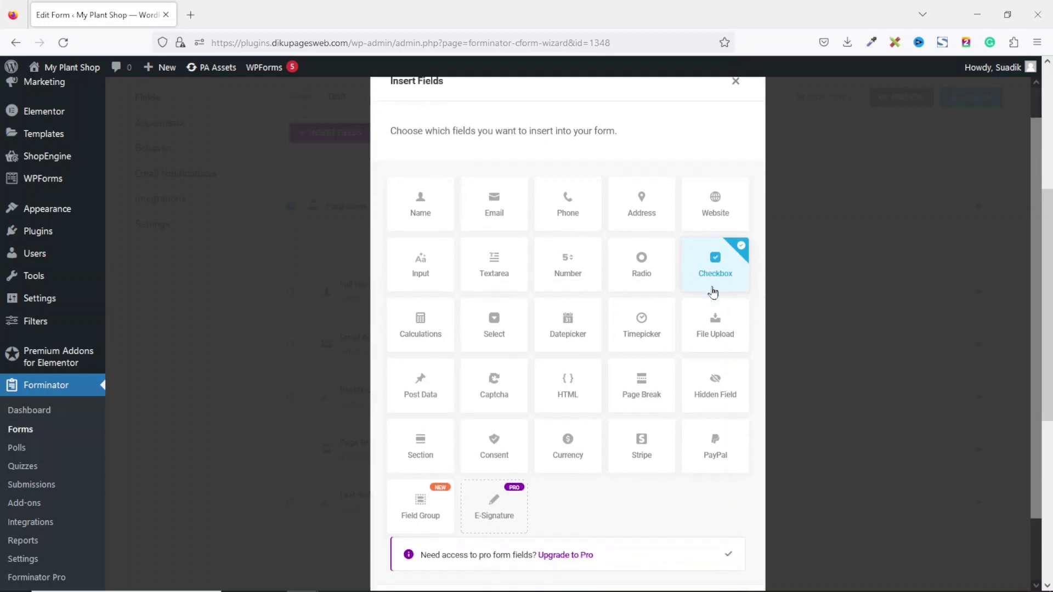
click(710, 541)
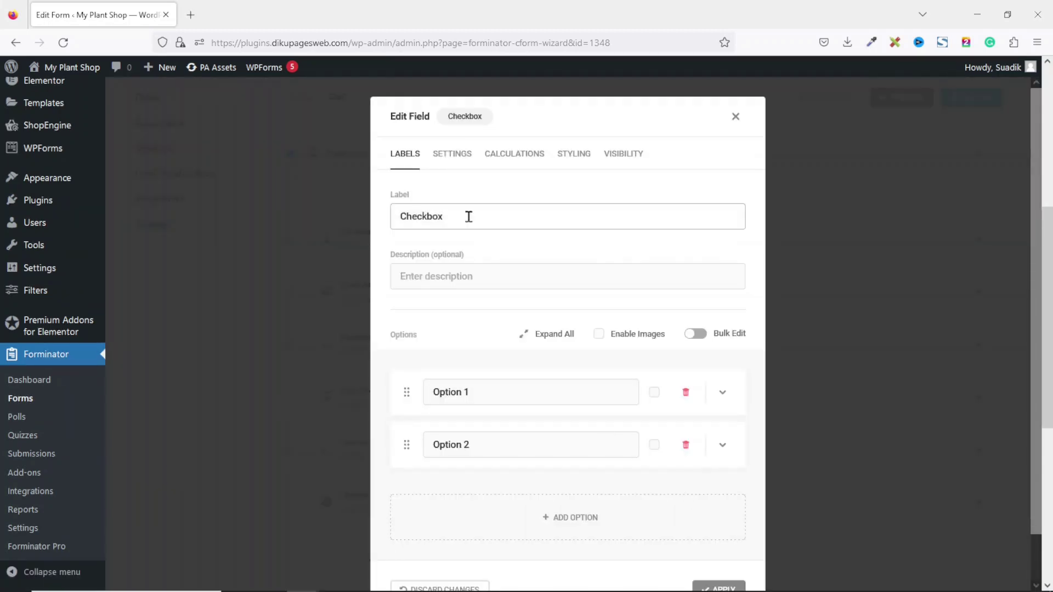
drag(469, 217, 325, 210)
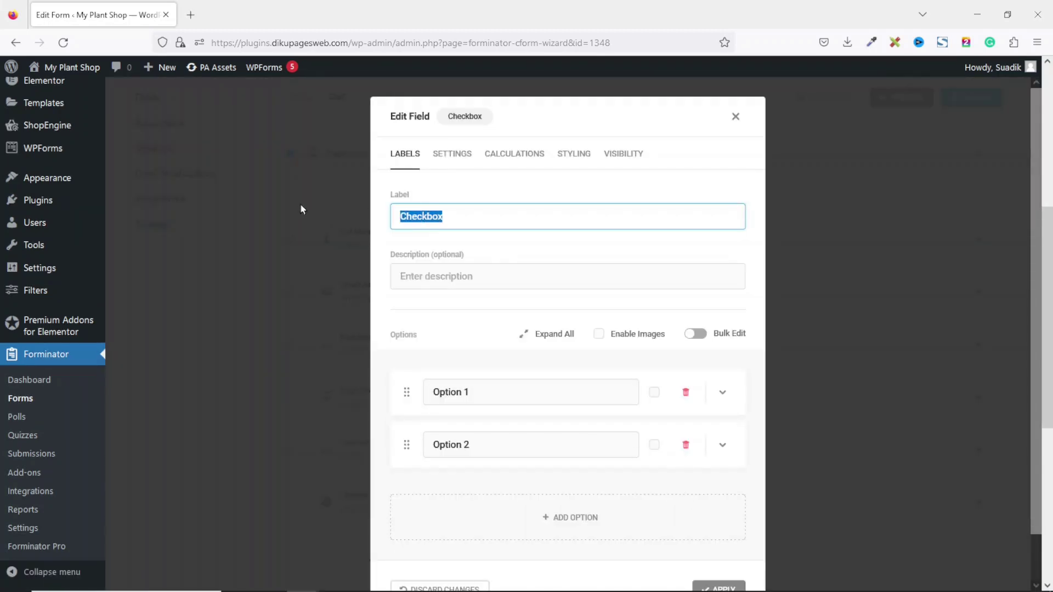
text(I would like to register for the following courses)
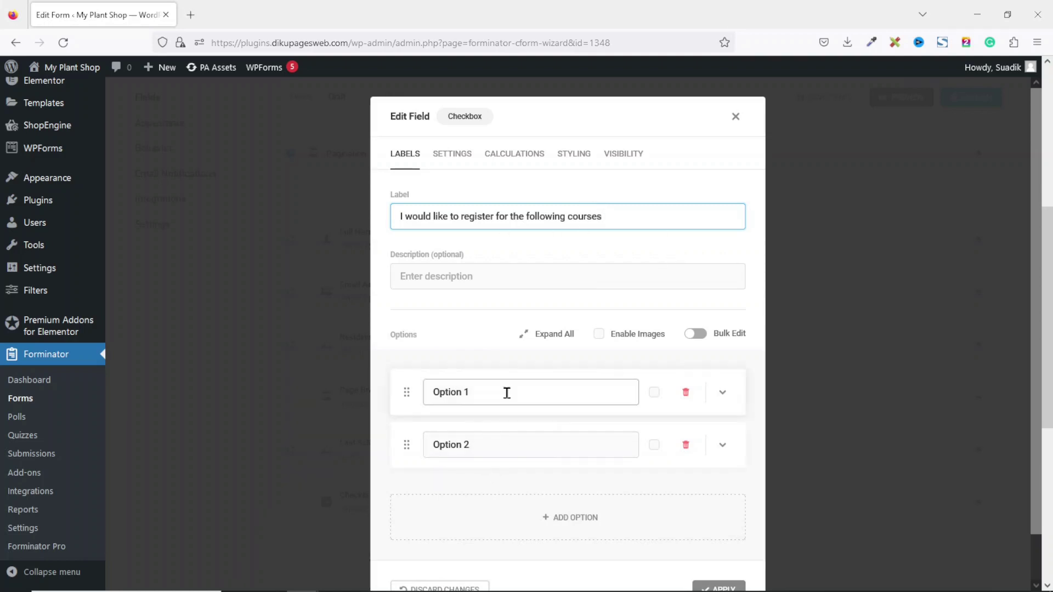
drag(506, 393, 403, 393)
text(Introduction to Computers)
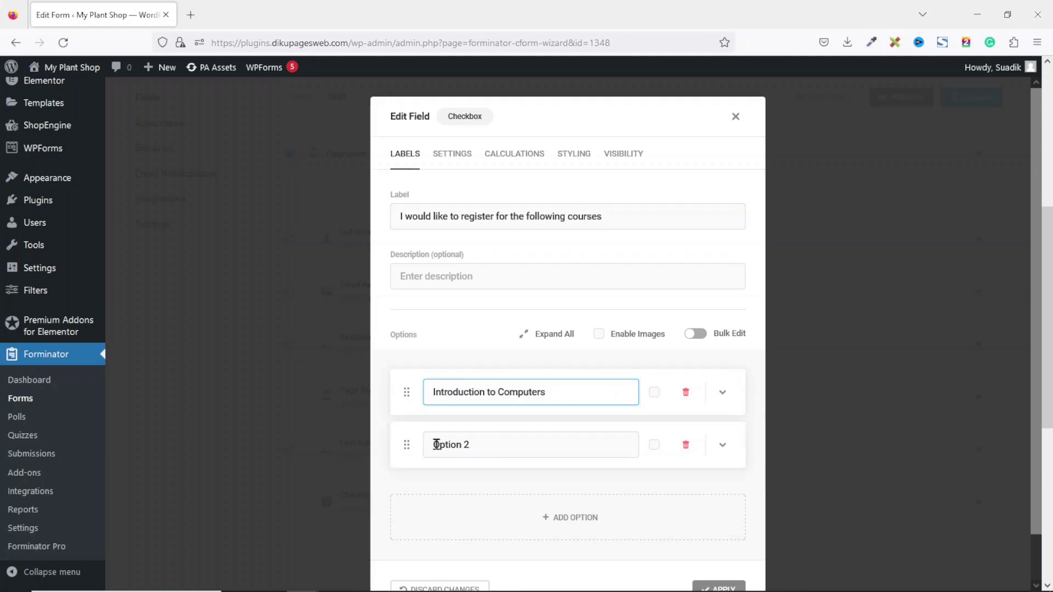
drag(511, 446, 378, 452)
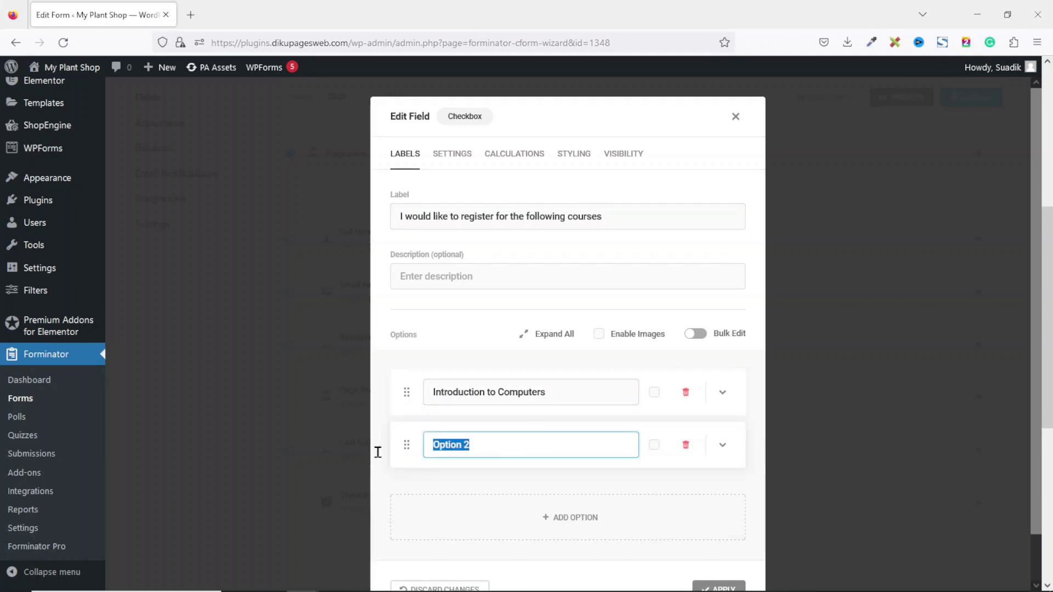
text(HTML Basics)
Add two more course options: JavaScript for Beginner and Object Oriented Programming
click(579, 513)
click(526, 553)
text(JavaScript for Beginner)
scroll(548, 411, down, 3)
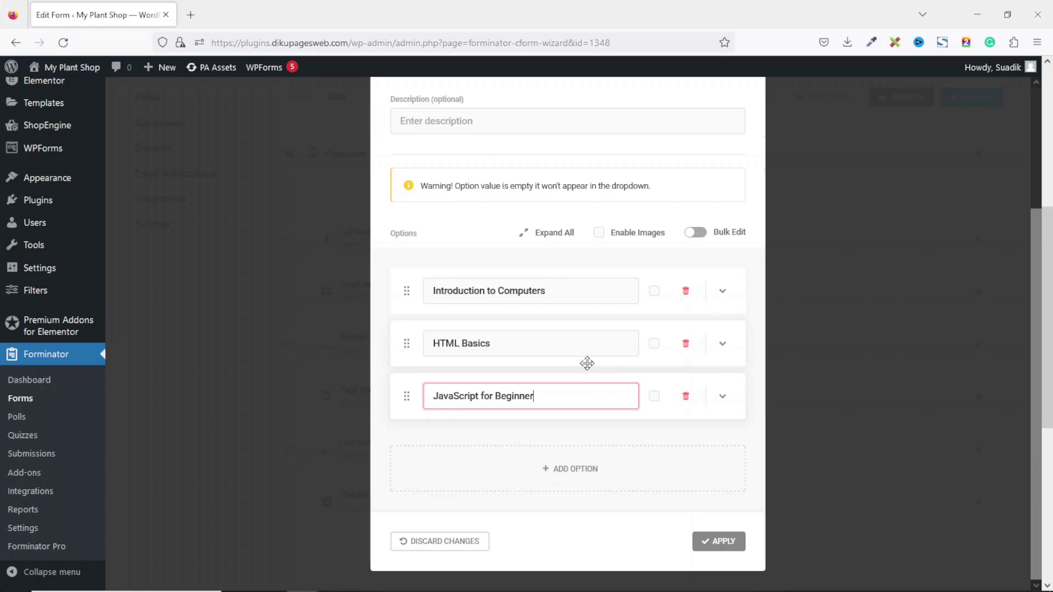
click(604, 453)
text(Object Oriented Programming)
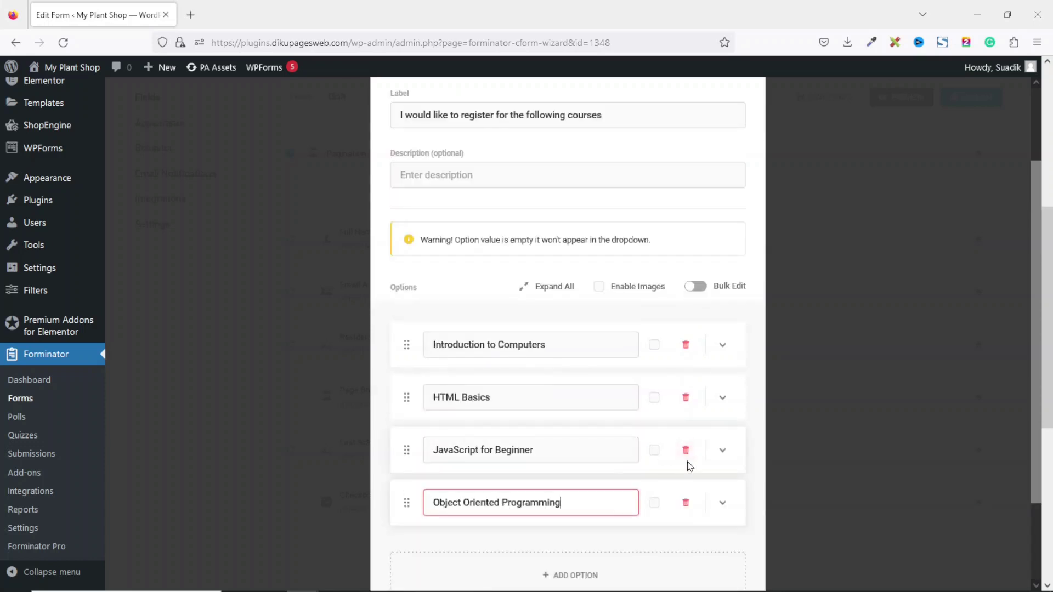
Make the course checkbox field required and apply its settings
scroll(695, 462, up, 3)
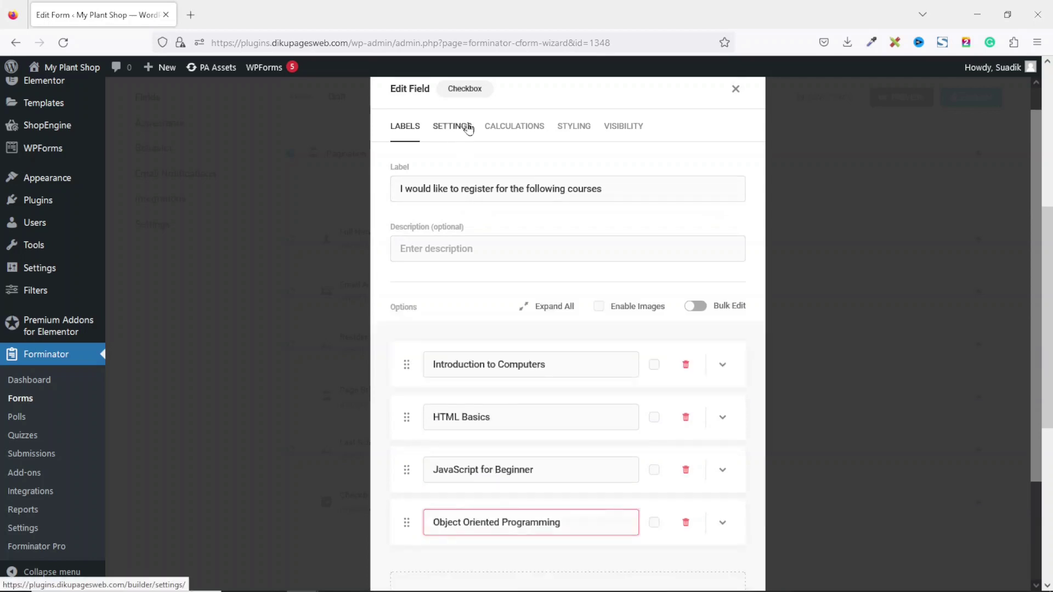
click(451, 126)
click(499, 225)
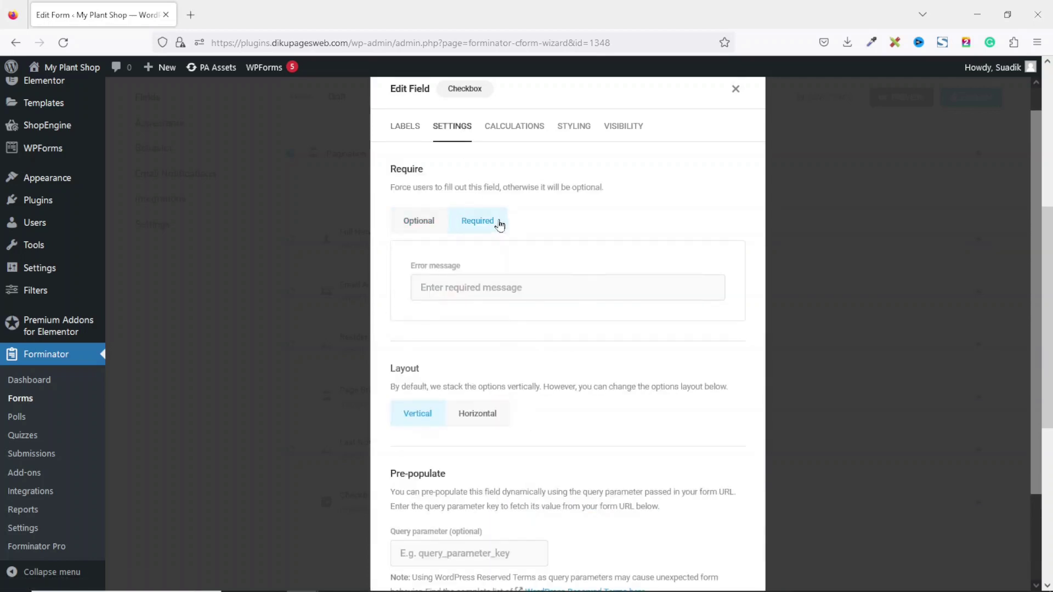
scroll(499, 225, down, 2)
click(718, 542)
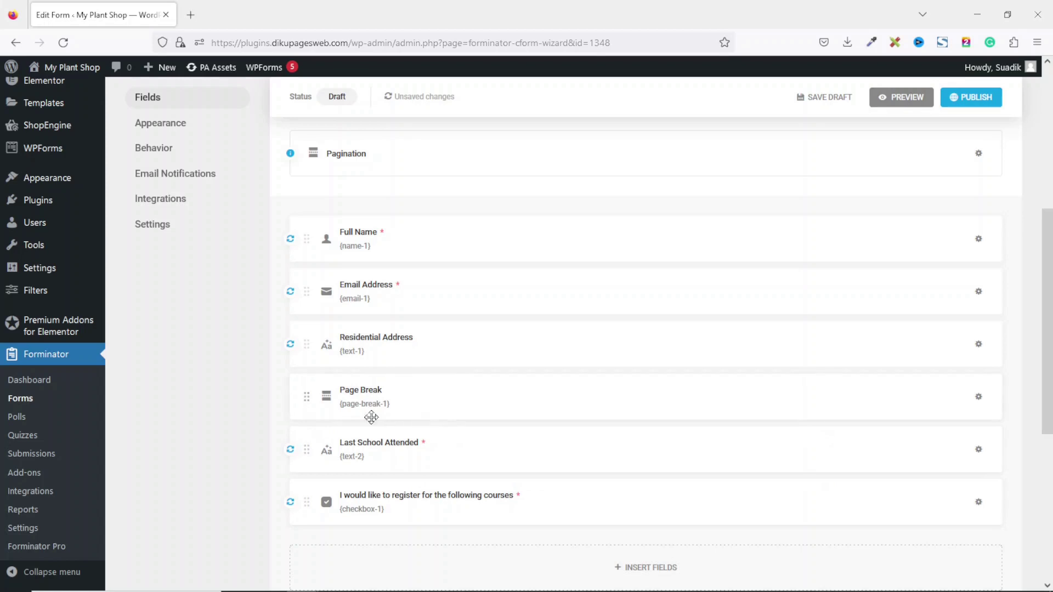
click(648, 574)
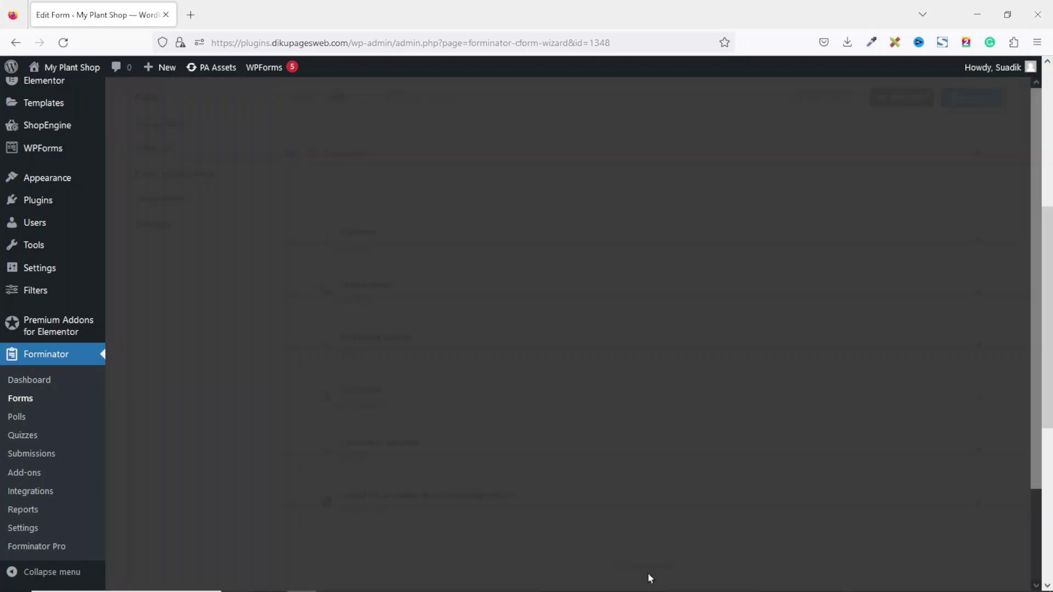
Insert a second Page Break after the courses question
click(645, 433)
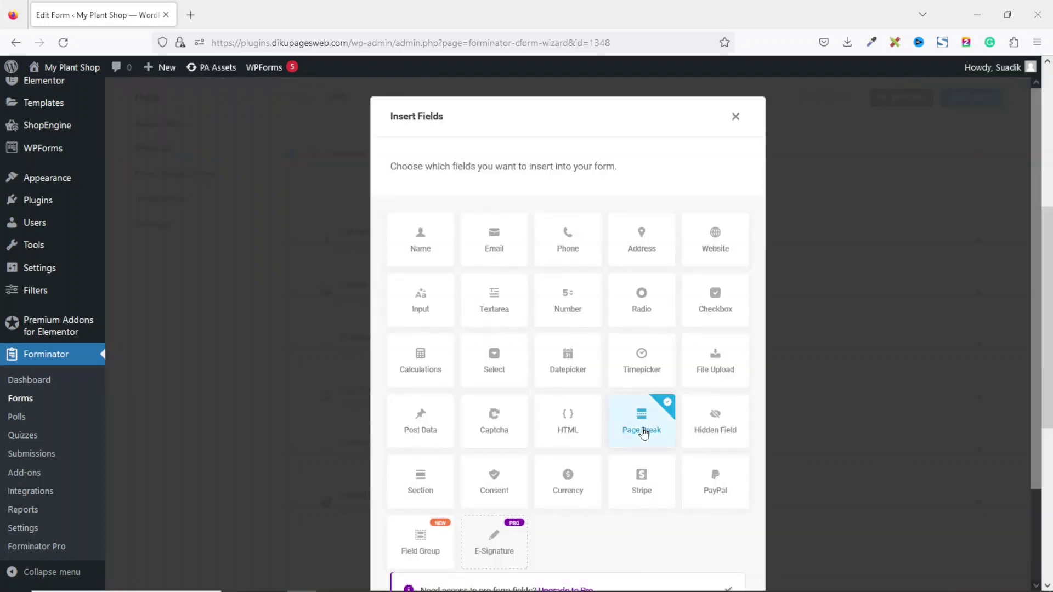
scroll(759, 550, down, 2)
click(690, 541)
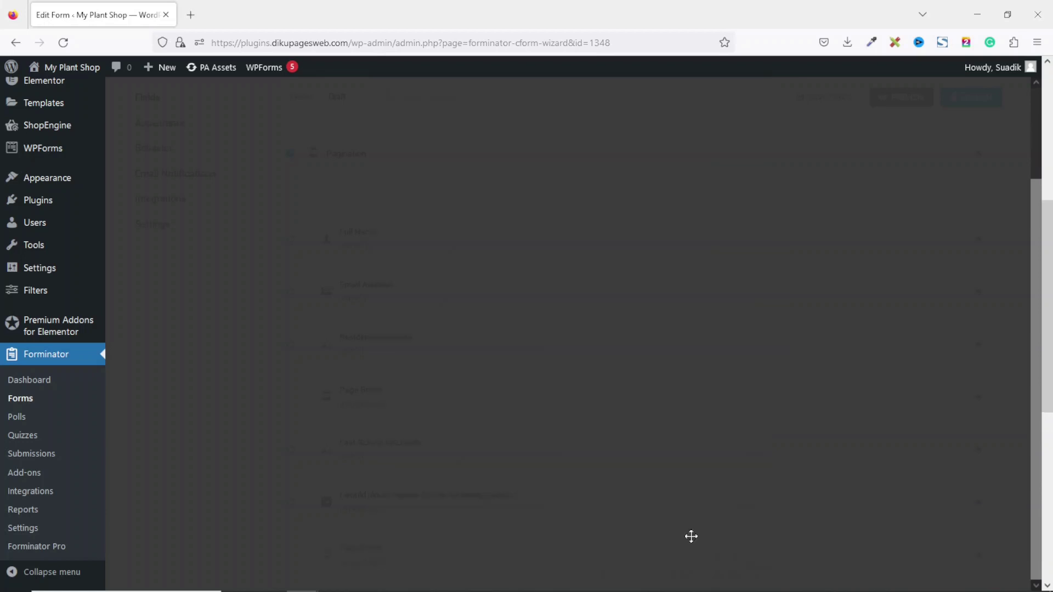
scroll(682, 550, down, 2)
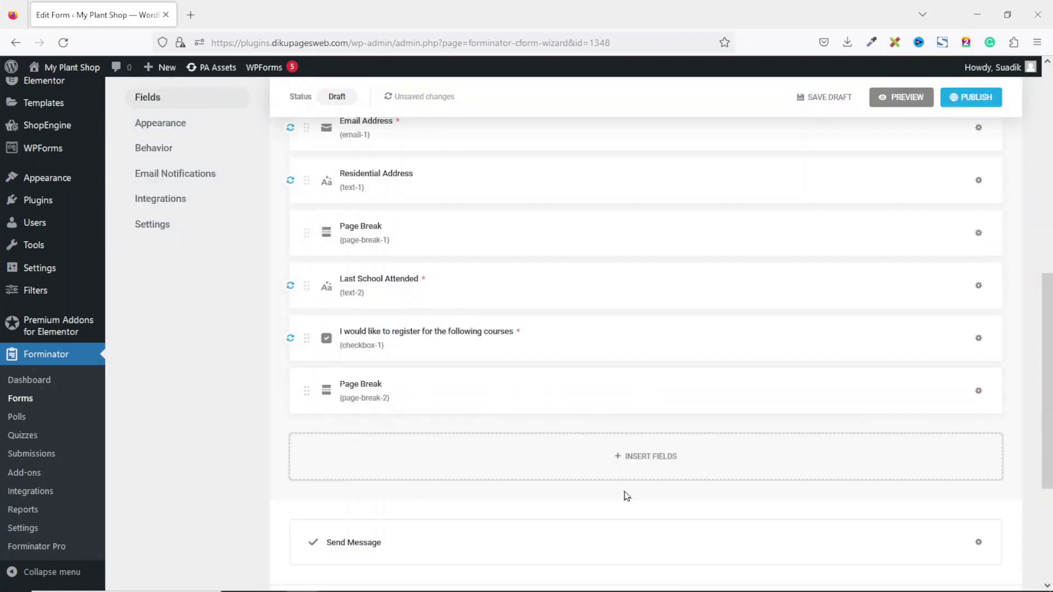
Add a File Upload field and relabel it Upload Image
click(636, 463)
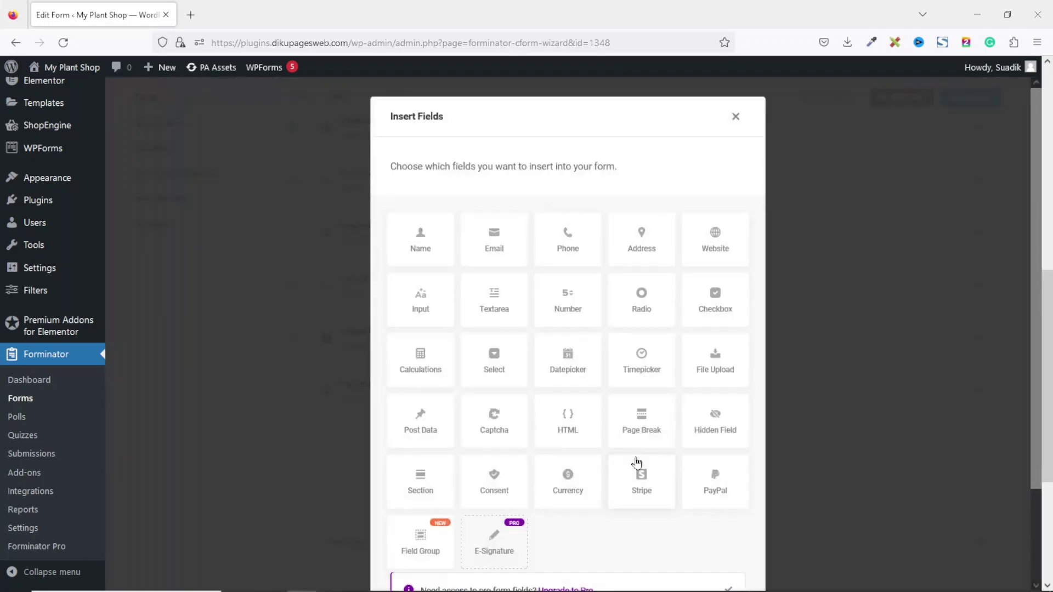
click(723, 366)
scroll(722, 365, down, 3)
click(714, 541)
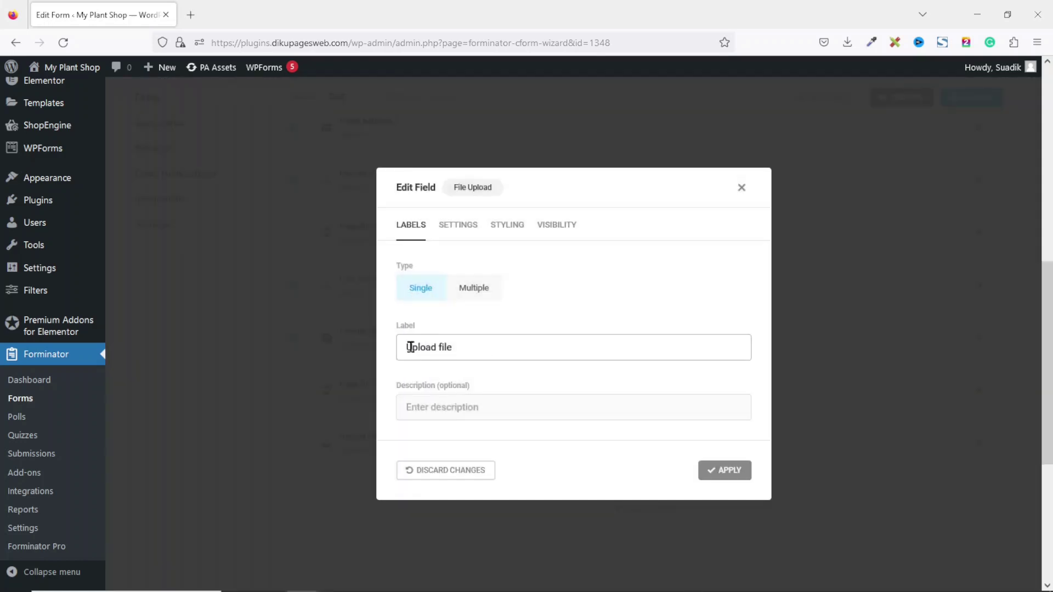
double_click(477, 352)
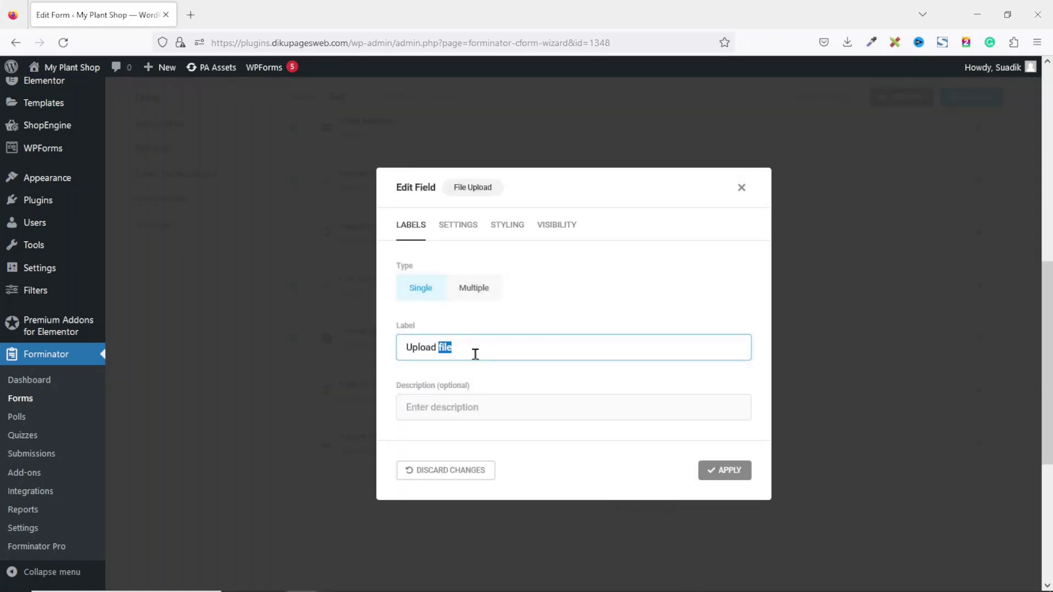
text(image)
Make the upload field required with a 2 MB per-file upload limit
click(458, 224)
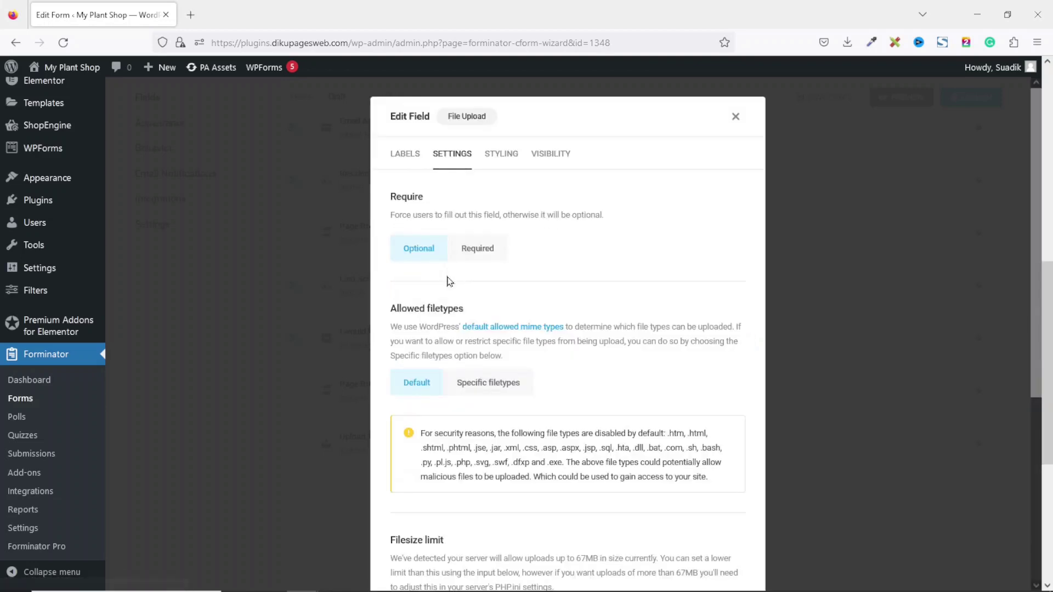
click(464, 251)
scroll(586, 364, down, 6)
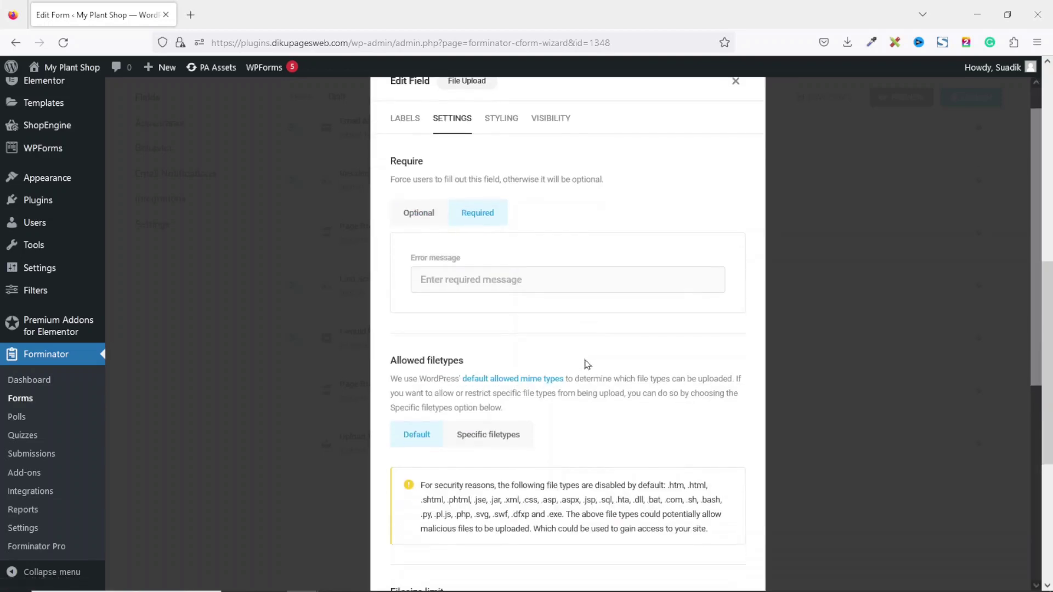
click(435, 338)
double_click(402, 344)
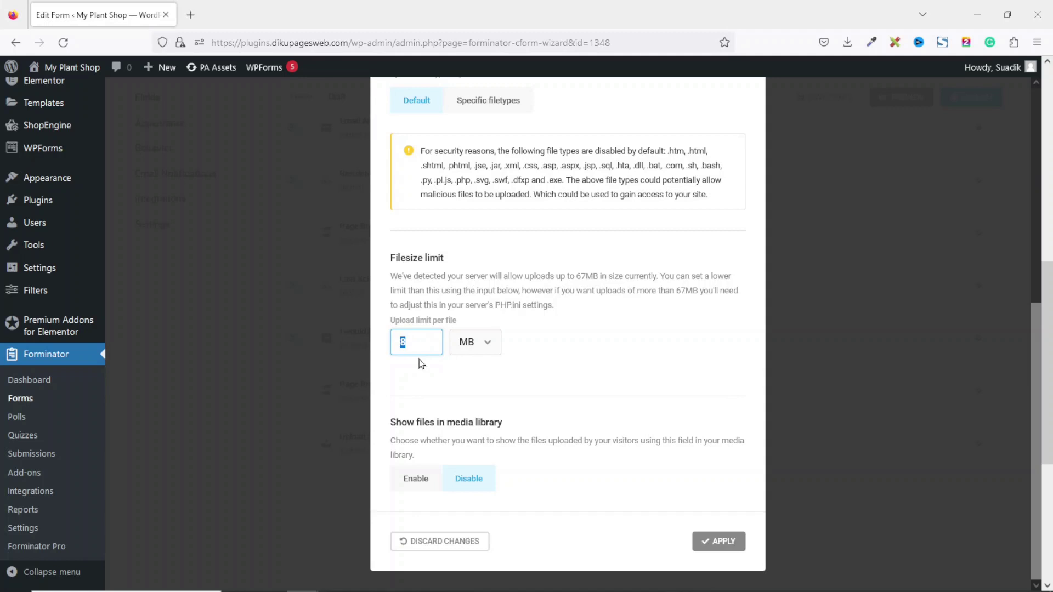
click(479, 341)
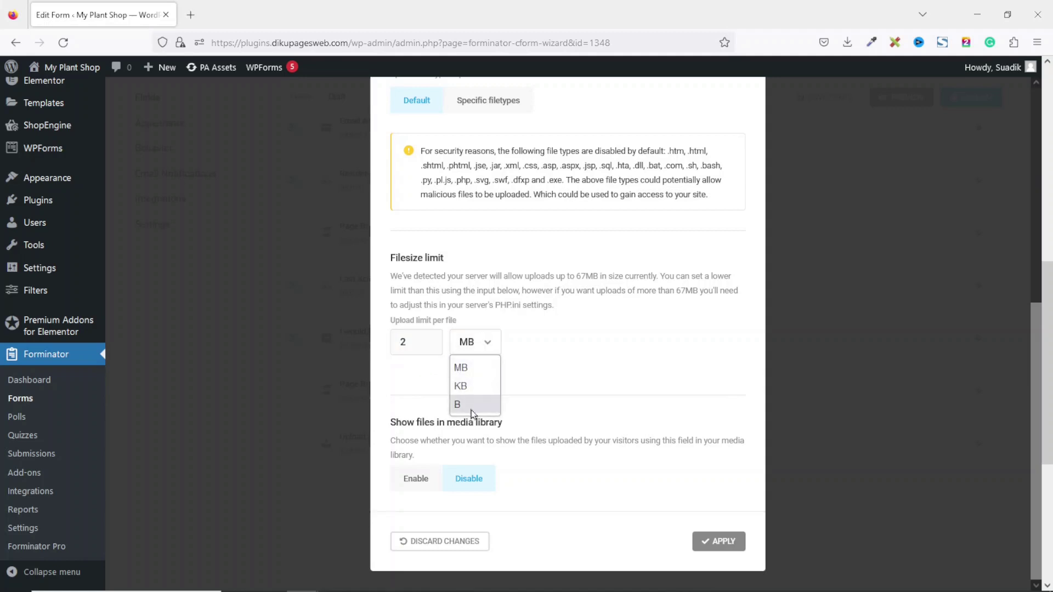
click(567, 336)
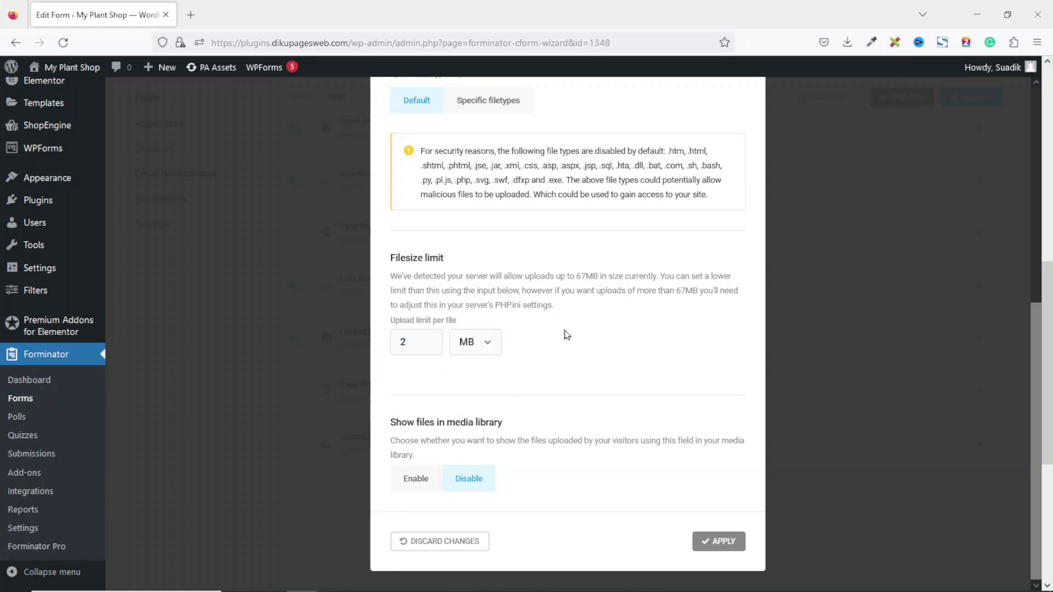
Restrict uploads to specific file types, allowing only .jpg and .png images
scroll(521, 263, up, 1)
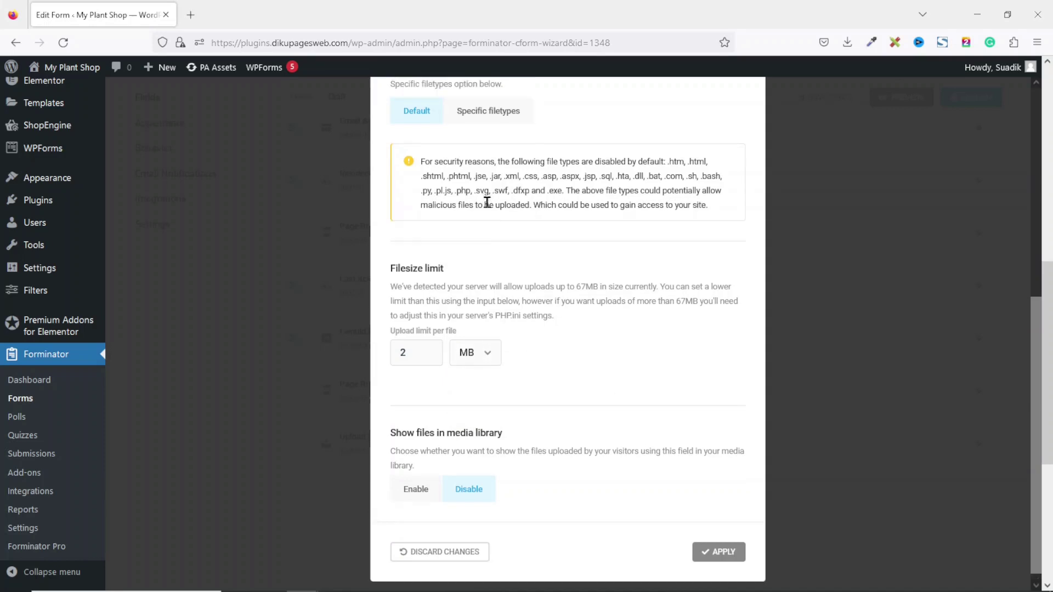
click(504, 114)
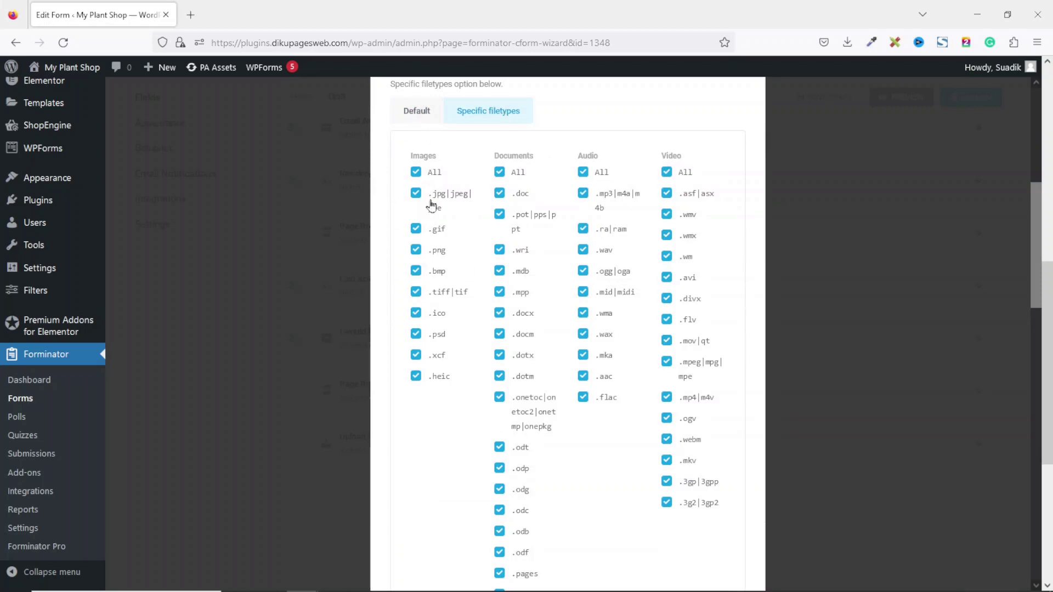
click(416, 171)
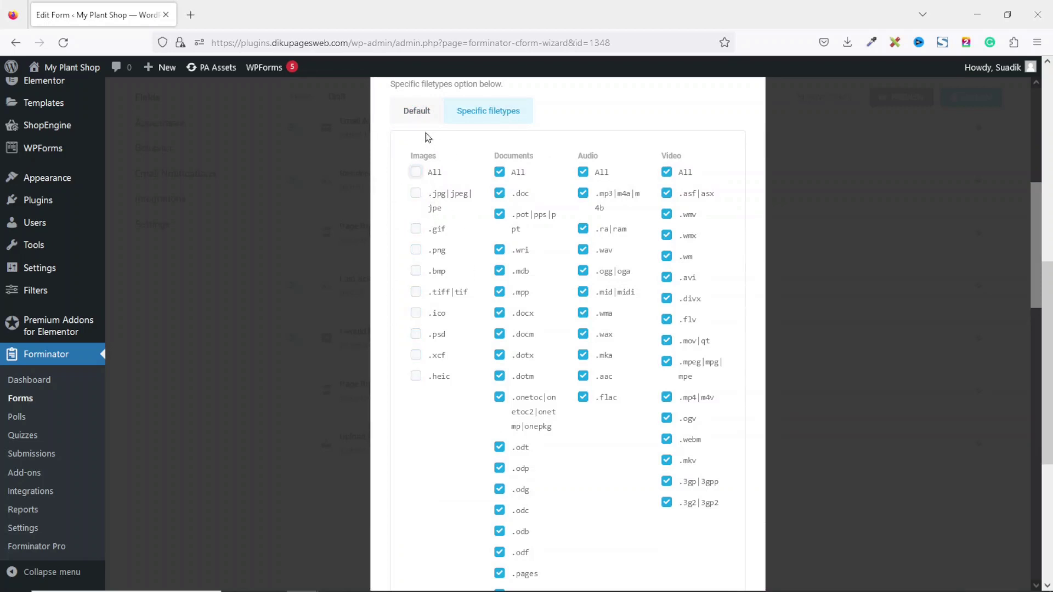
click(415, 194)
click(417, 251)
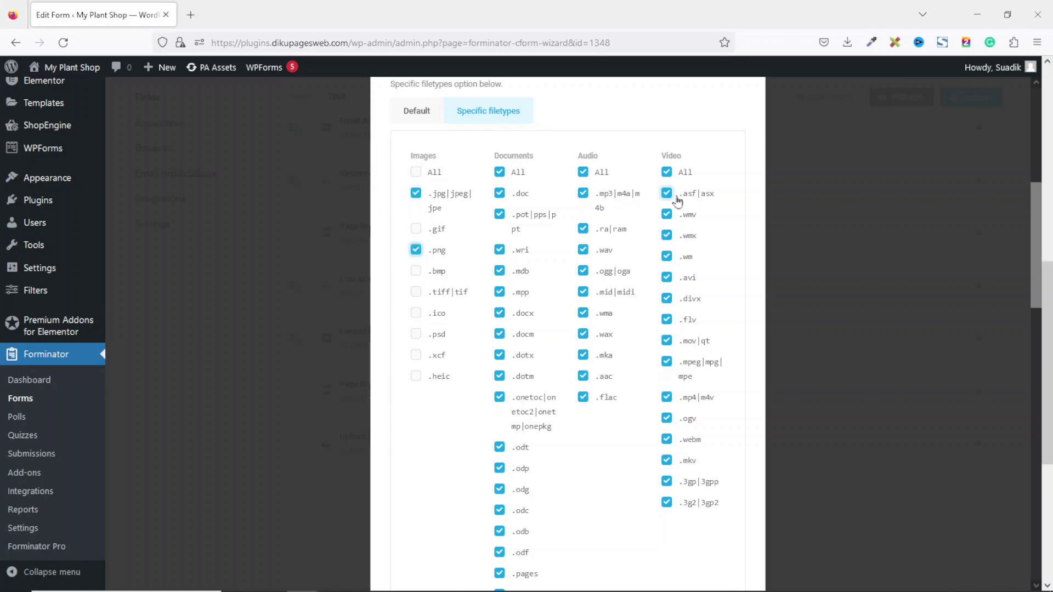
click(500, 174)
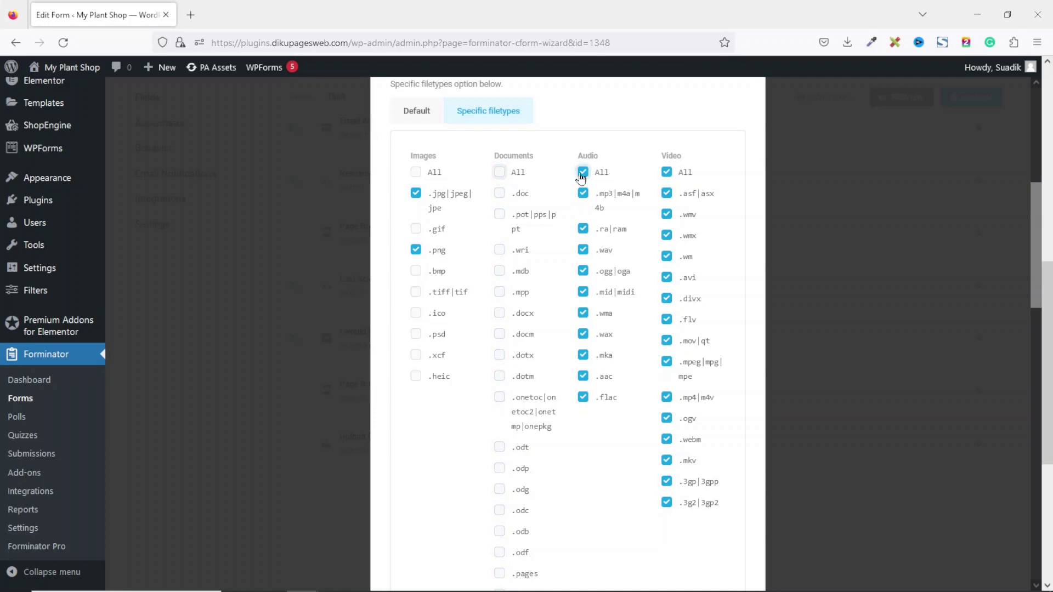
click(583, 173)
click(666, 172)
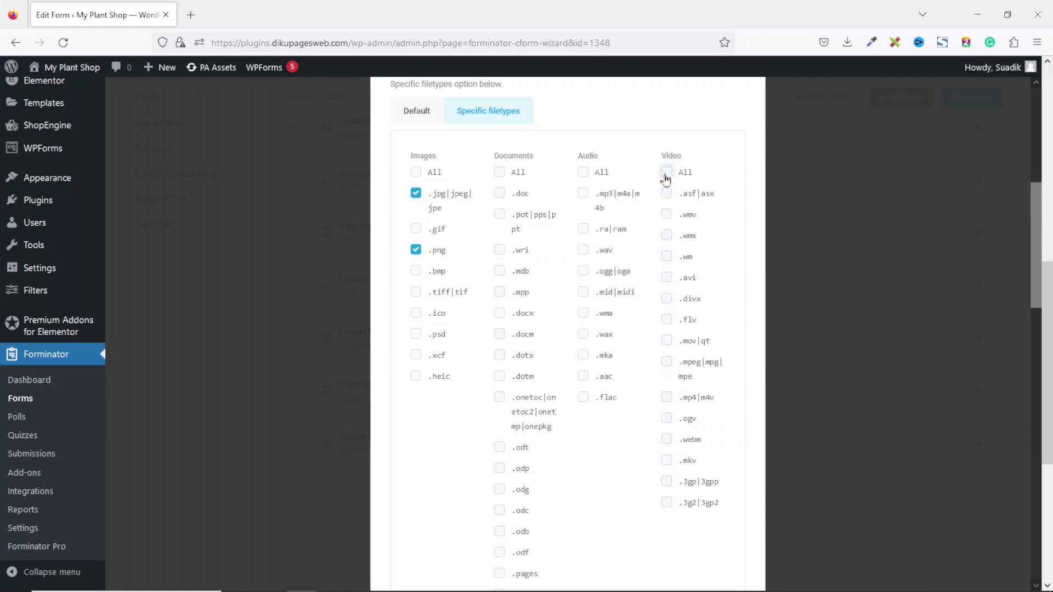
Clear the archive, text, spreadsheet and interactive file types and apply the upload settings
scroll(999, 345, down, 7)
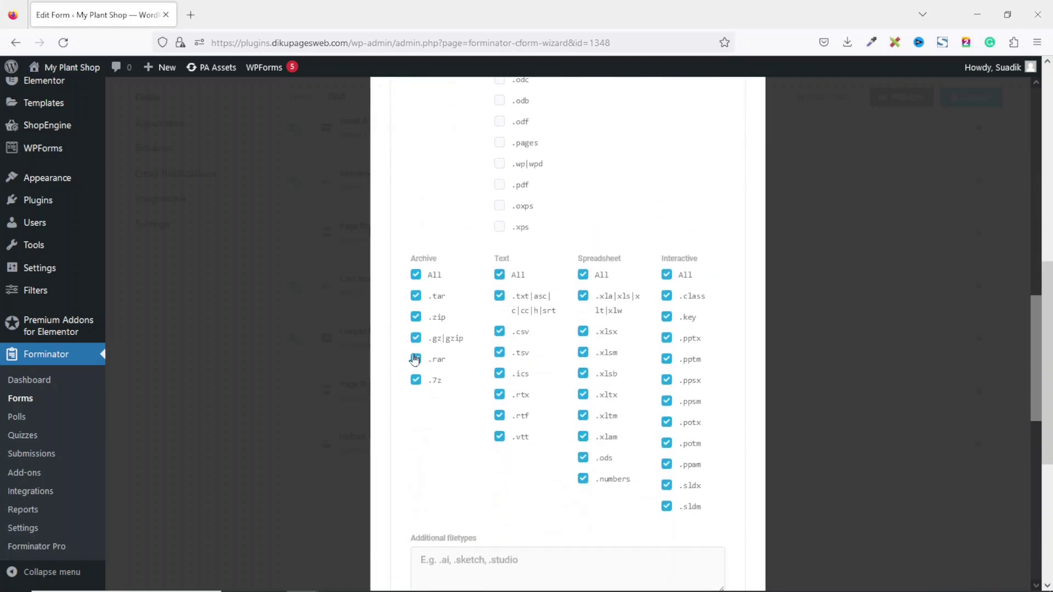
click(415, 274)
click(499, 275)
click(583, 275)
click(666, 274)
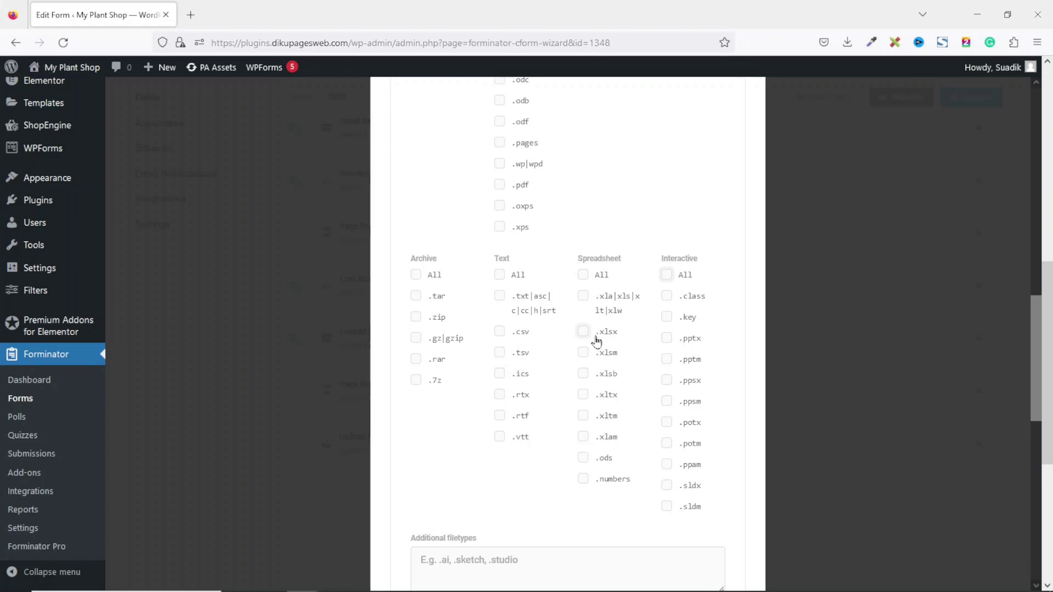
drag(1036, 346, 1012, 576)
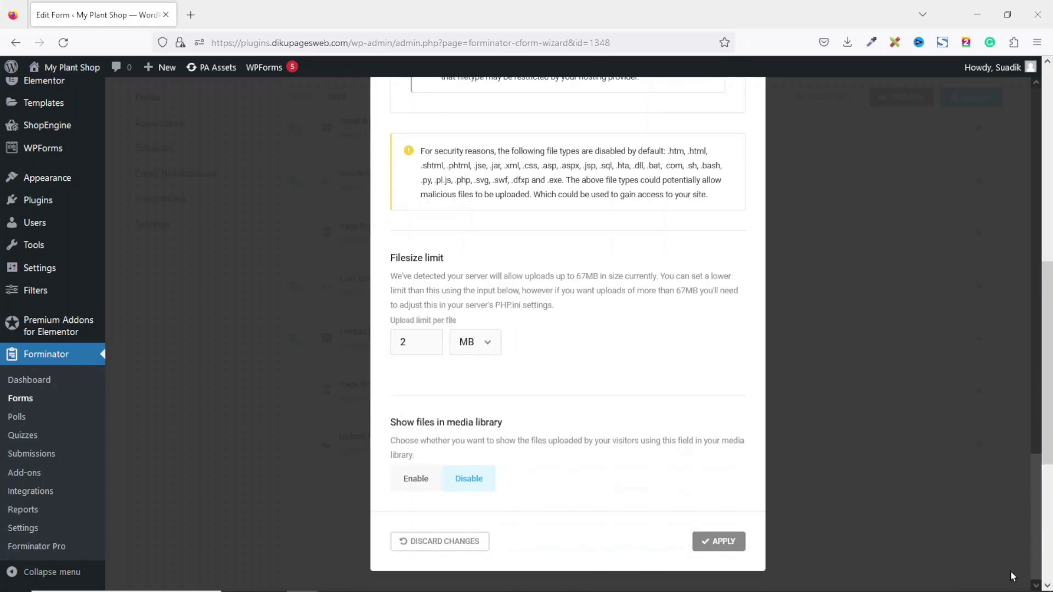
click(723, 543)
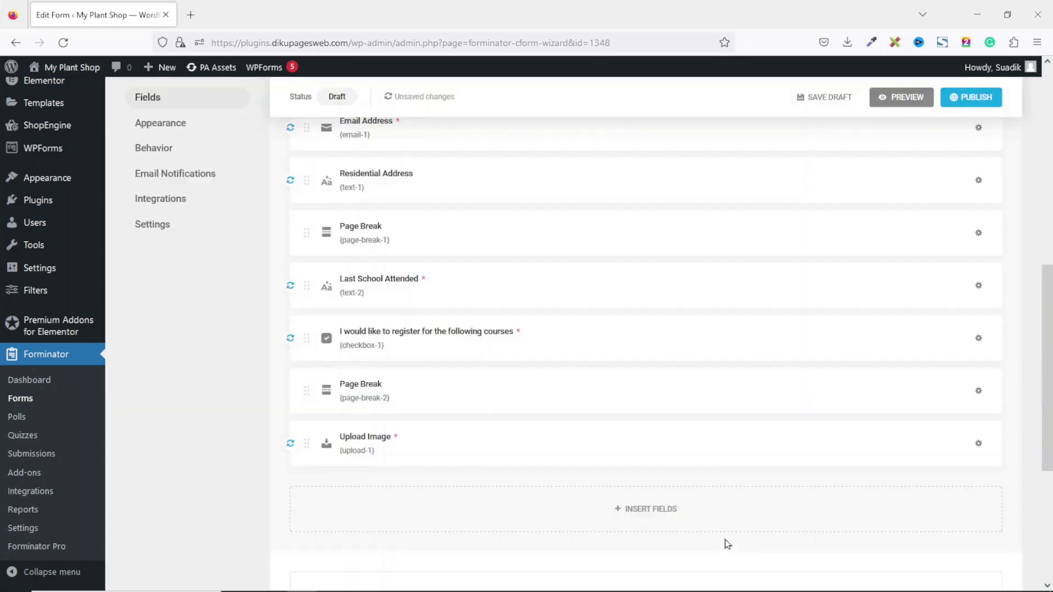
Insert a Radio field labelled Declaration with the pasted confirmation sentence as Option 1
click(668, 522)
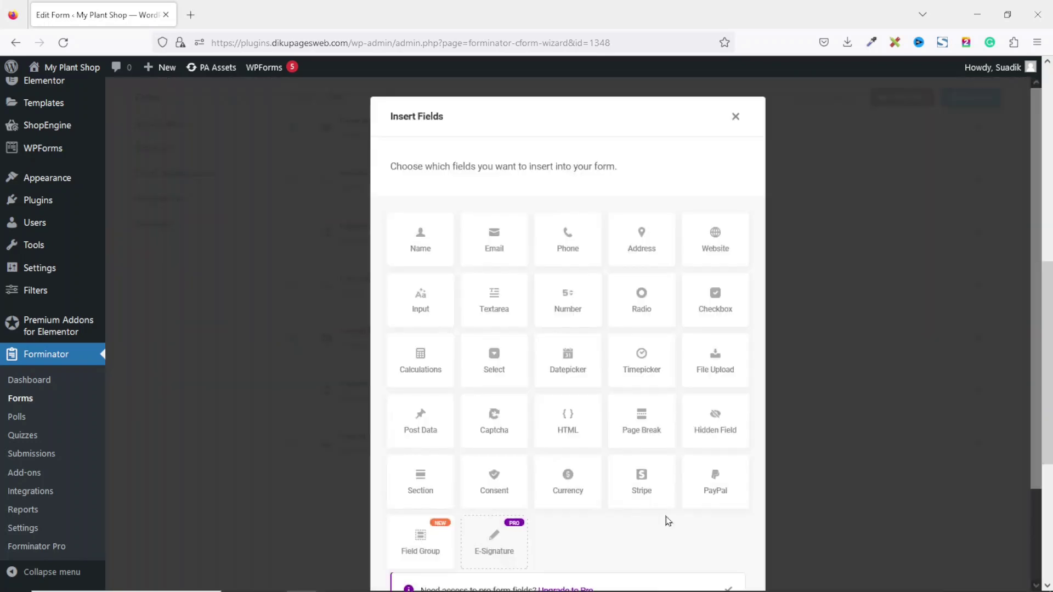
click(651, 308)
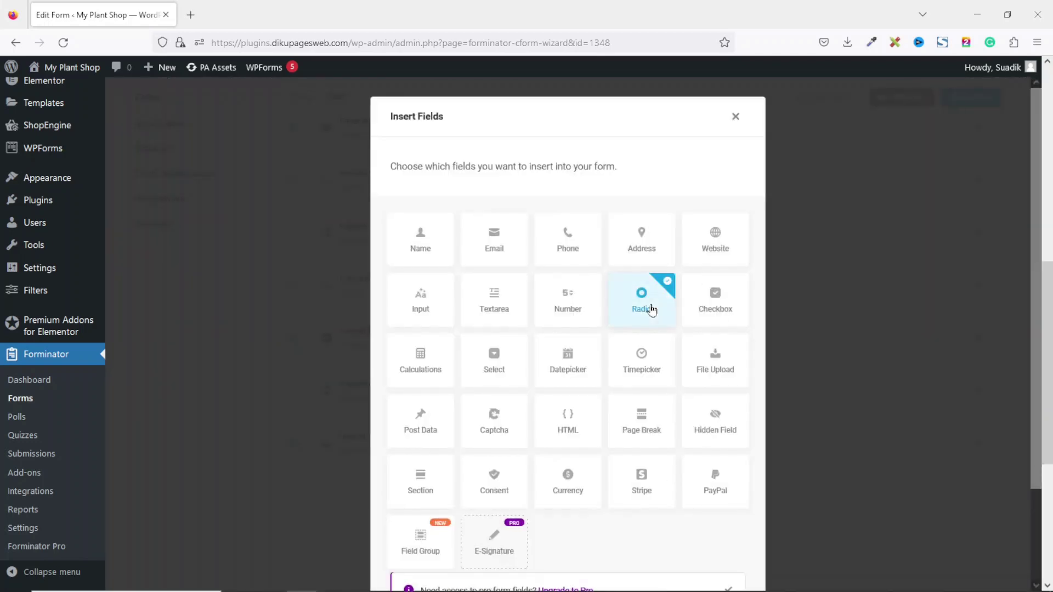
scroll(650, 309, down, 3)
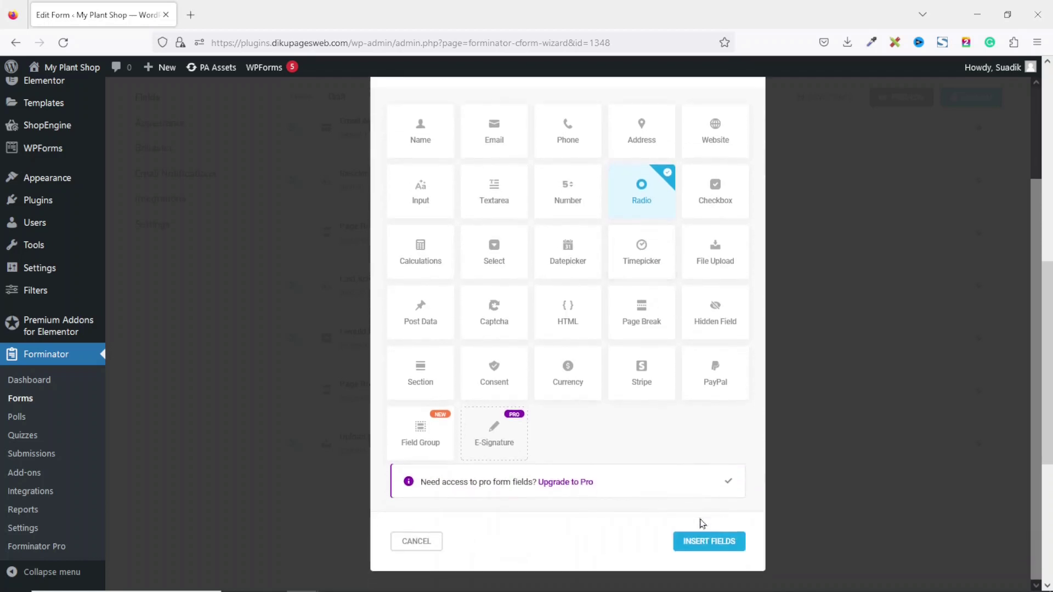
click(704, 540)
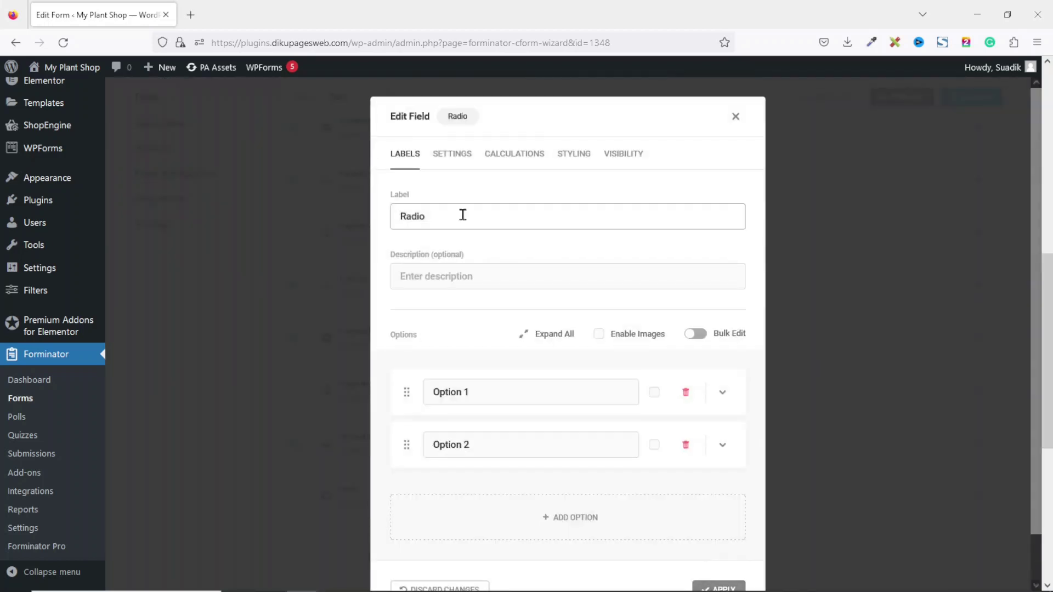
drag(452, 217, 392, 220)
text(De)
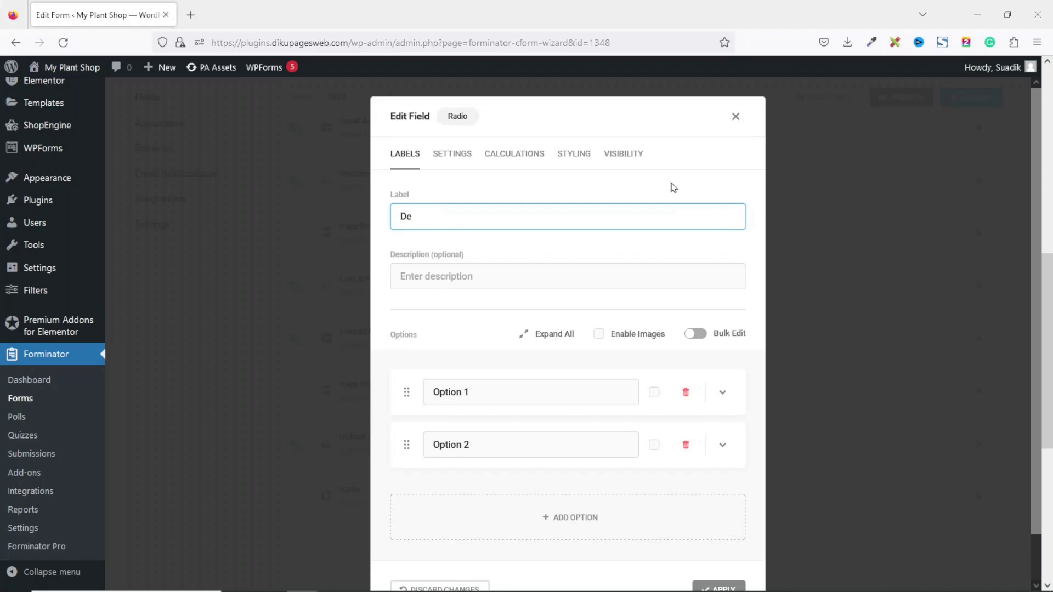
text(claration)
drag(516, 392, 354, 394)
key(ctrl+v)
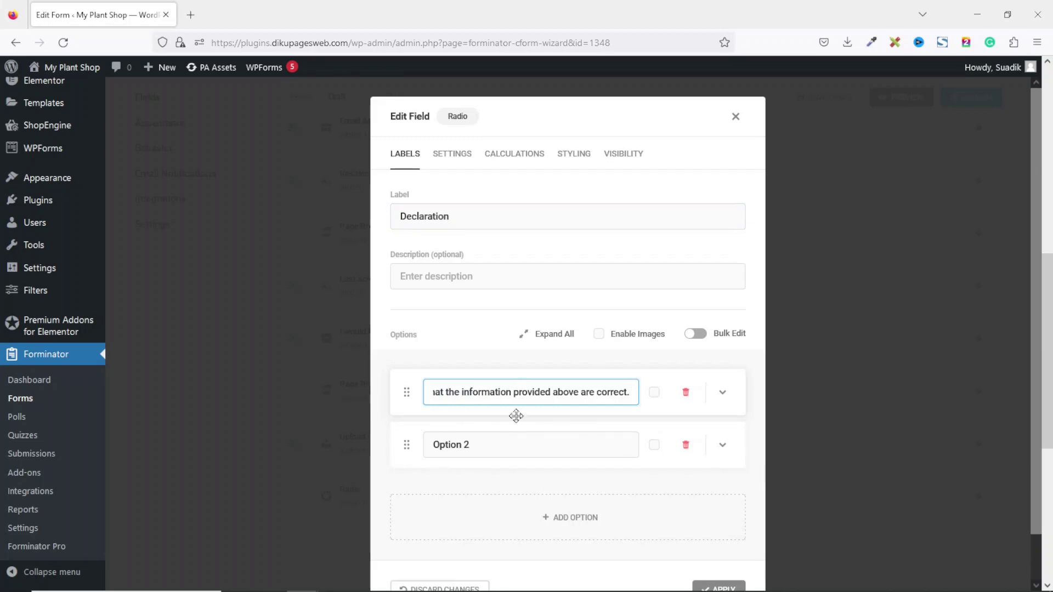
Remove the second option and make the Declaration field required
click(685, 445)
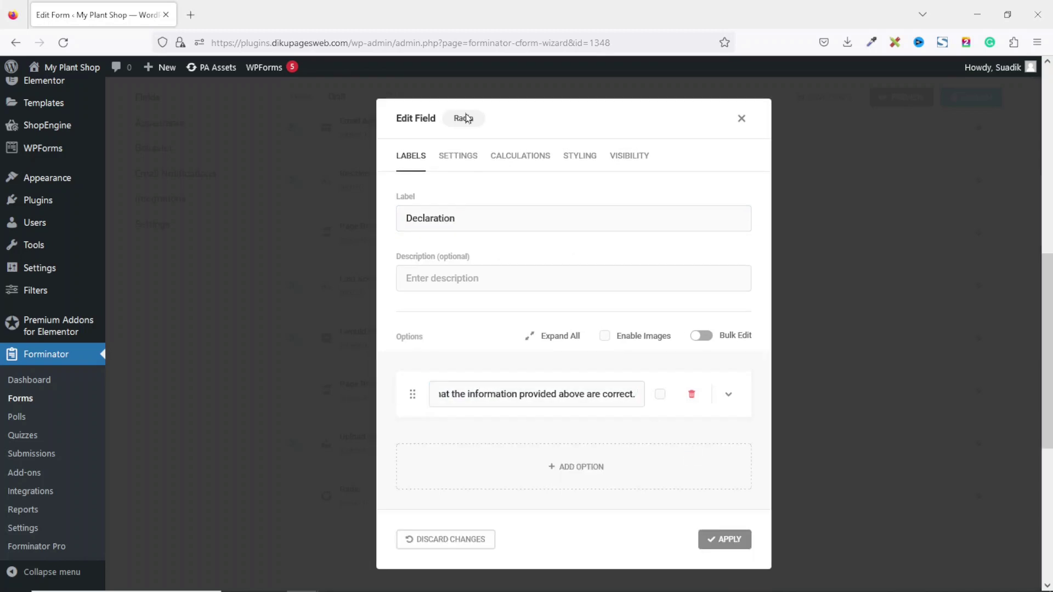
click(459, 151)
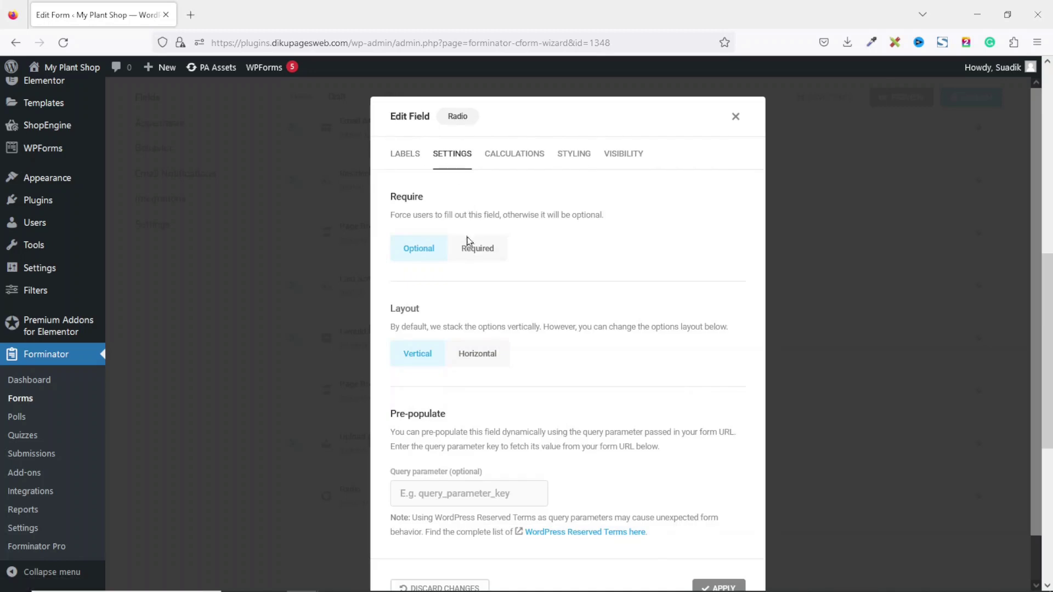
click(476, 251)
scroll(564, 272, down, 3)
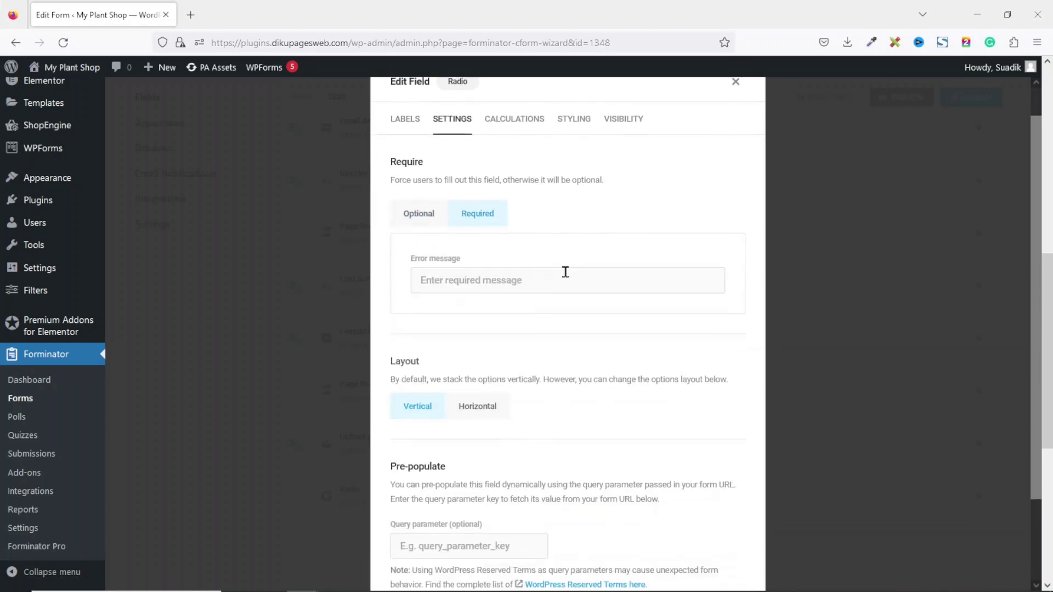
click(722, 542)
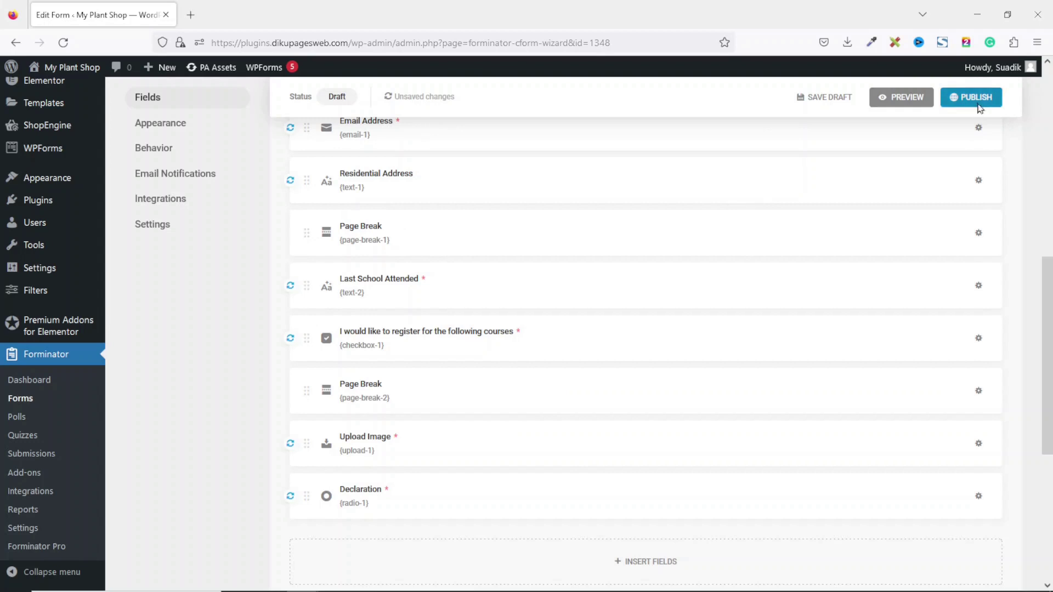
Publish the Application Form, copy its shortcode, and preview its Page 1, Page 2 and Finish steps
click(978, 104)
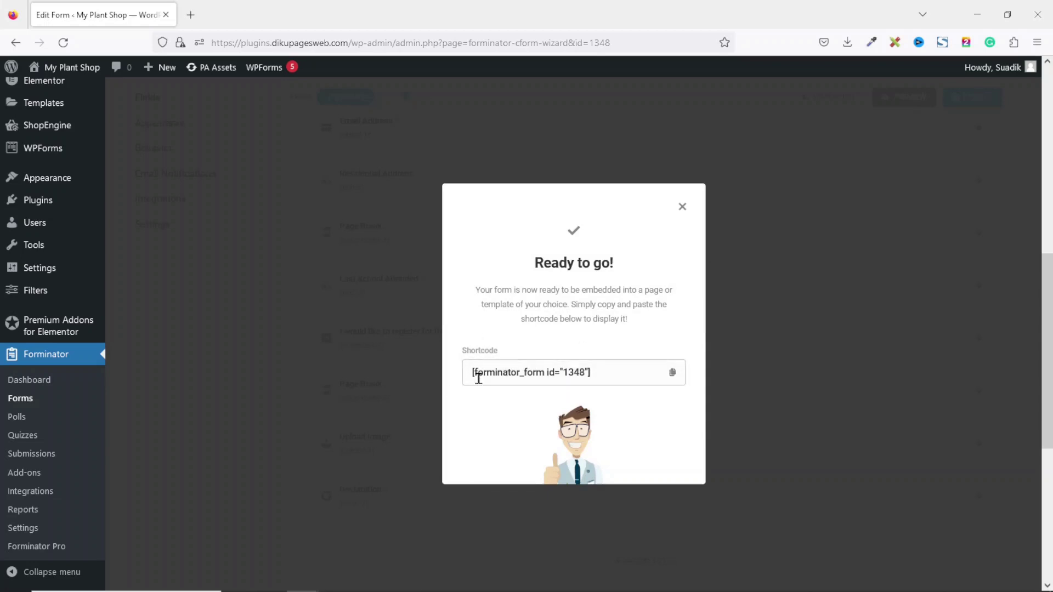
click(673, 373)
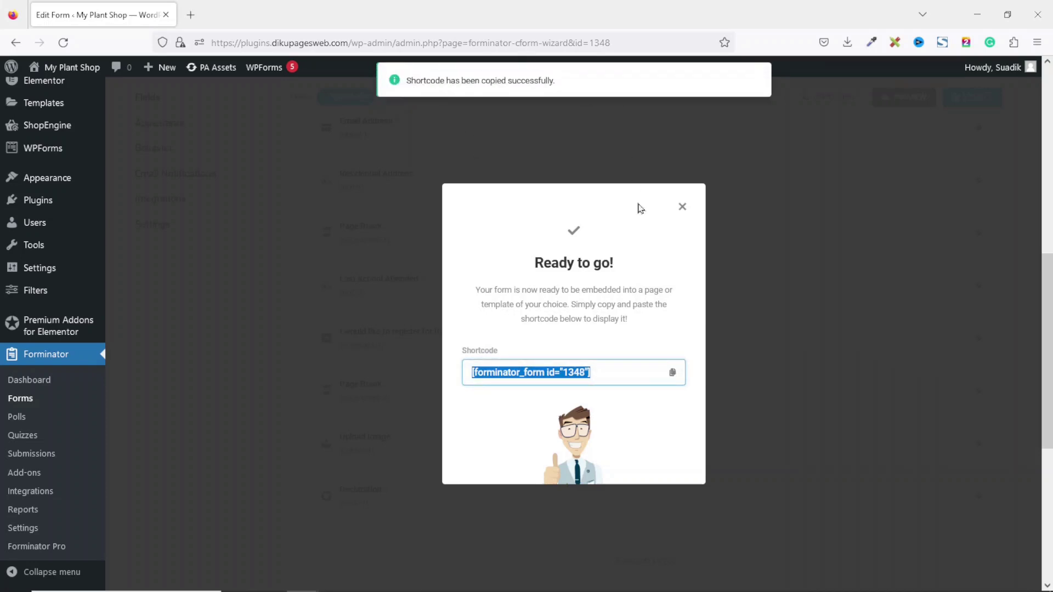
click(683, 208)
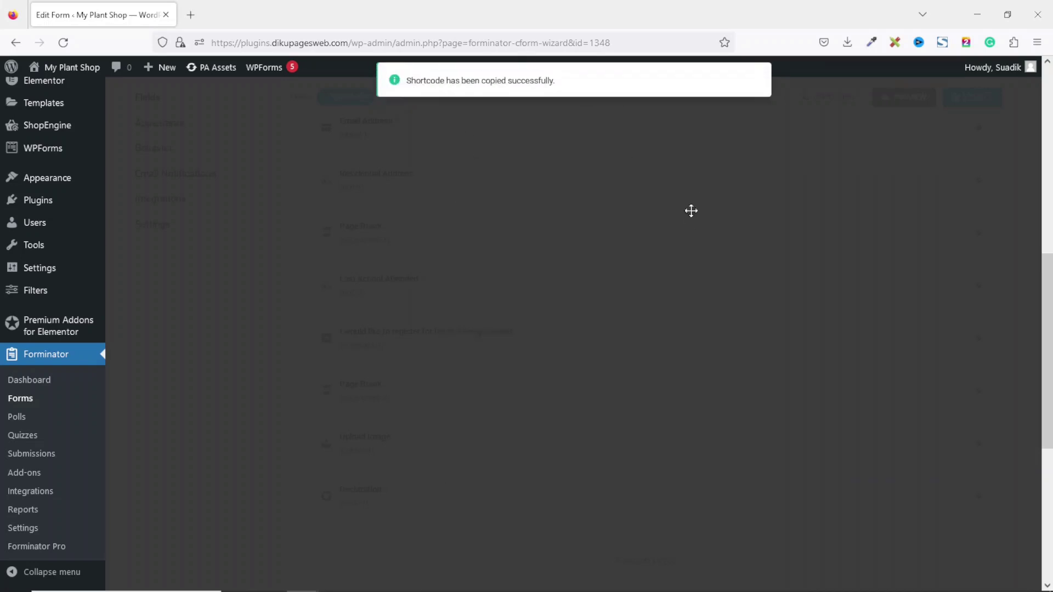
click(901, 104)
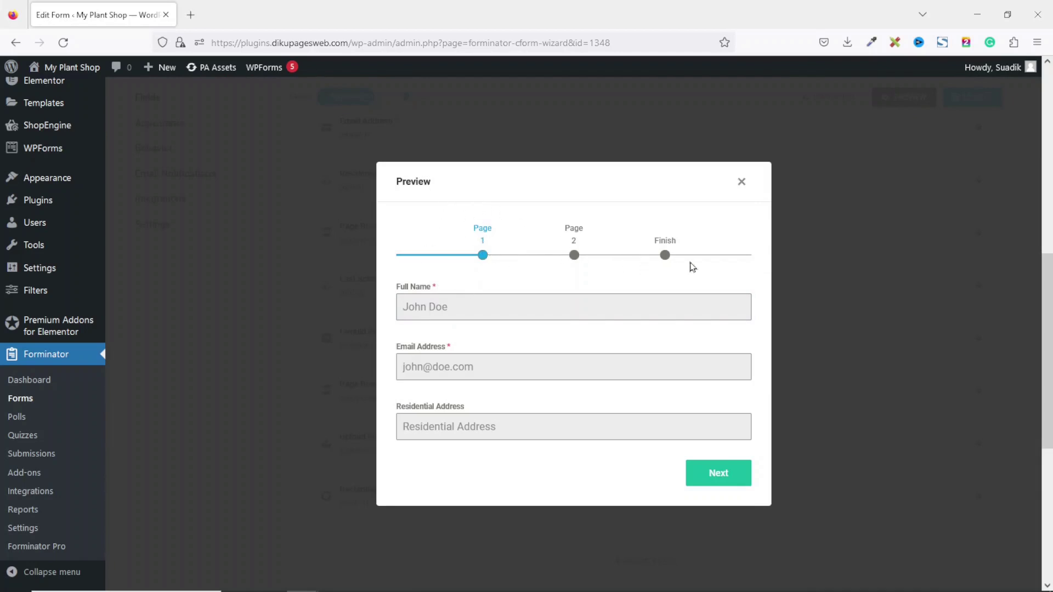
click(742, 182)
Rename the pagination labels Page 1 to Personal Info and Page 2 to Program, then preview them
scroll(687, 173, up, 6)
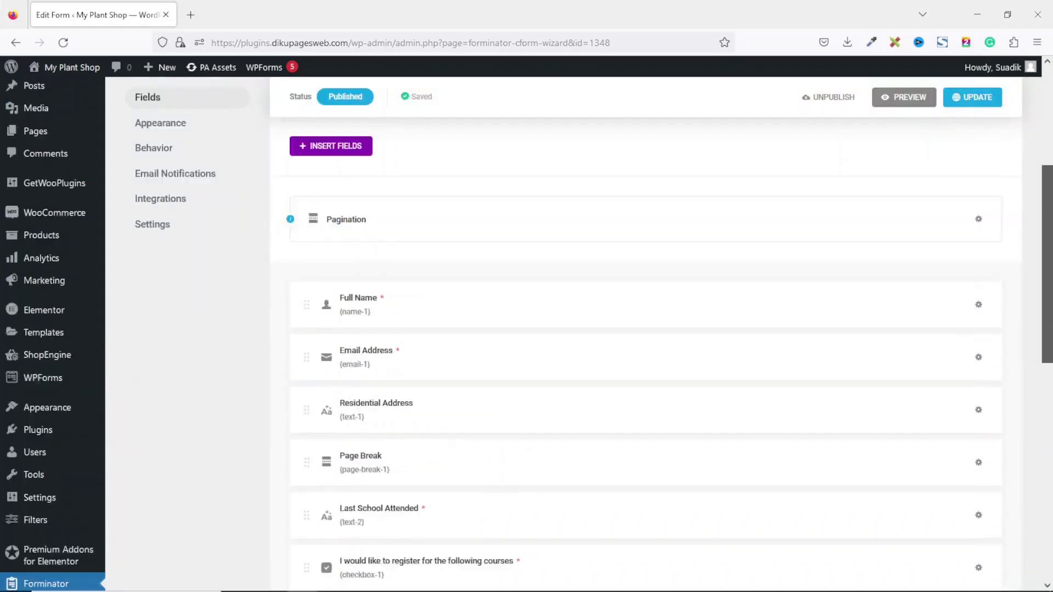
scroll(1002, 295, down, 3)
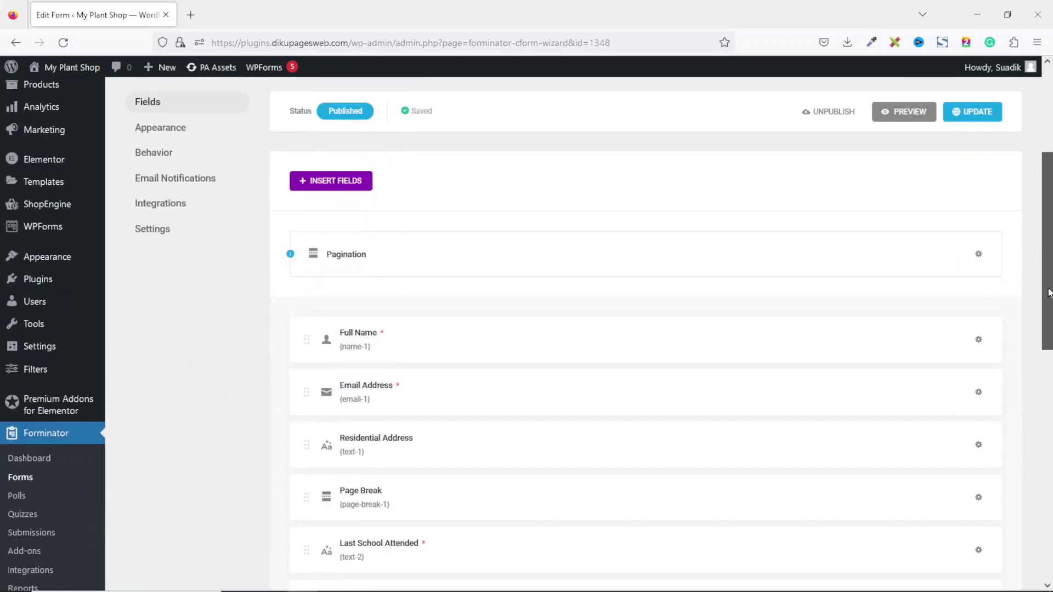
click(978, 253)
drag(487, 311, 377, 314)
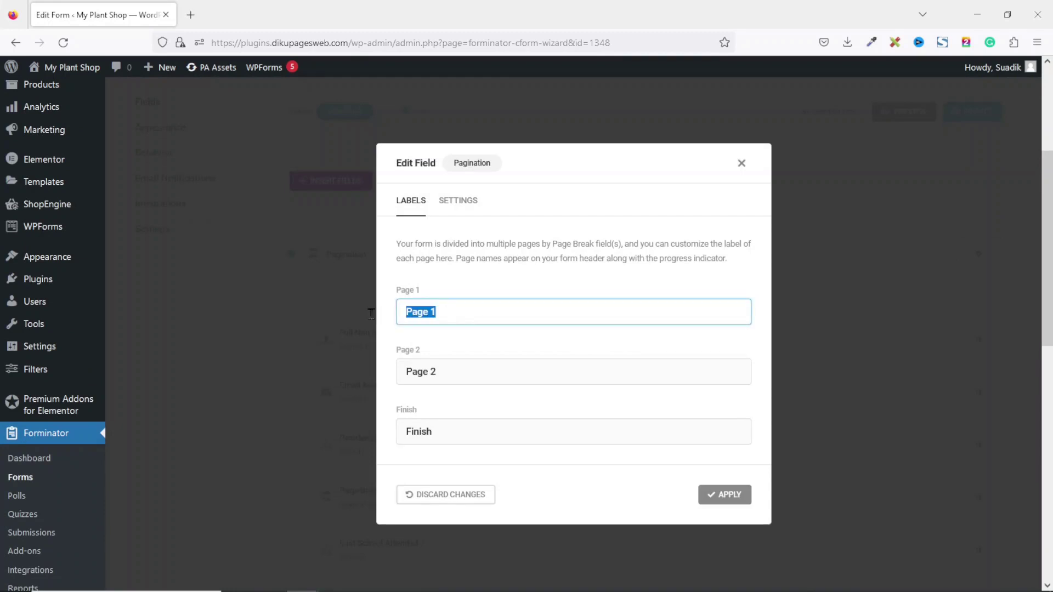
text(Personal Info)
drag(461, 367, 378, 352)
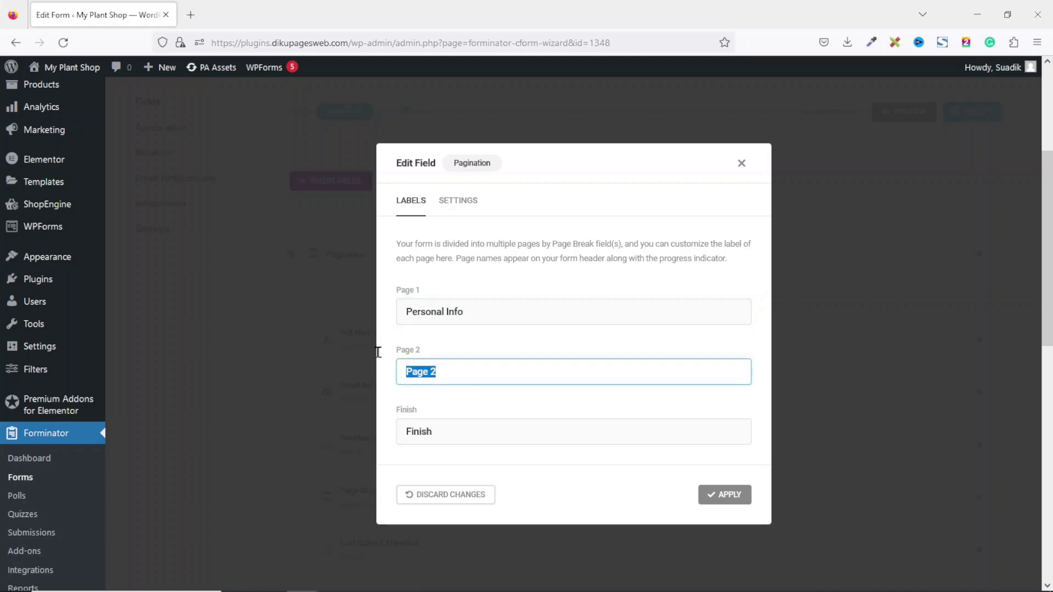
text(Education)
key(ctrl+a)
text(Pro)
double_click(472, 432)
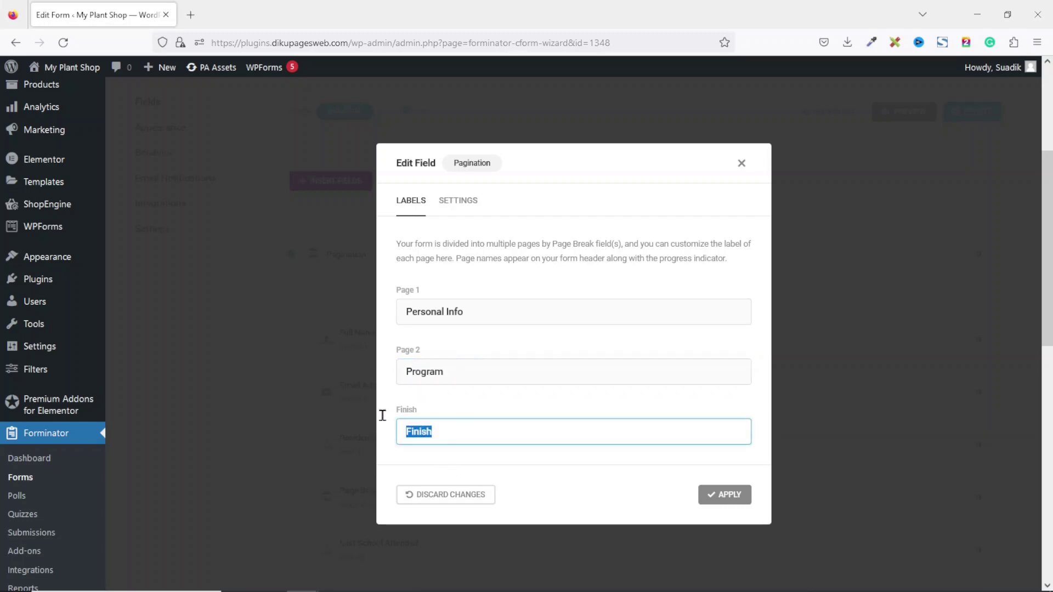
click(717, 496)
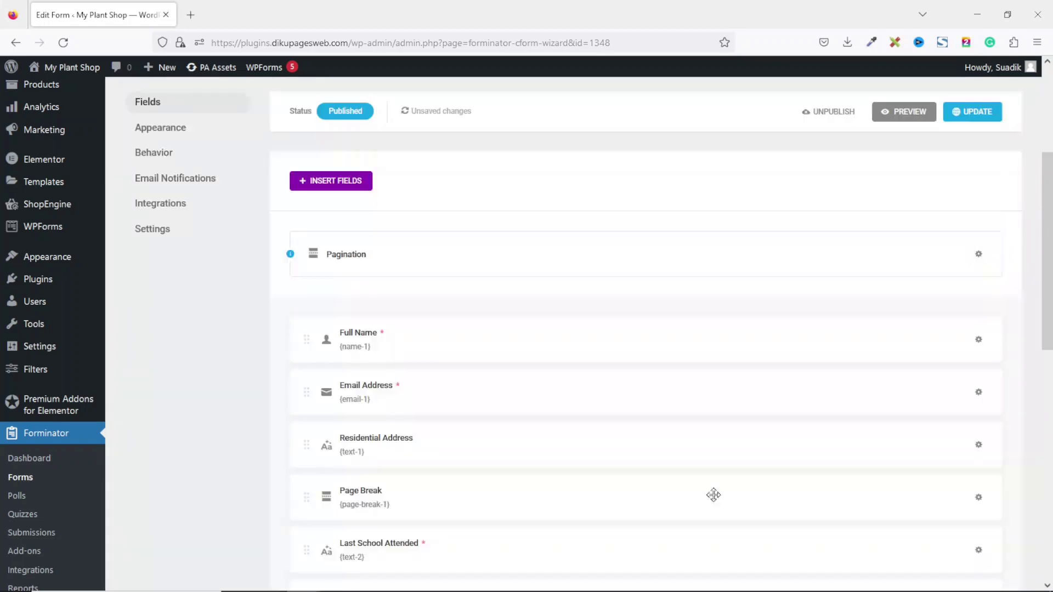
click(886, 117)
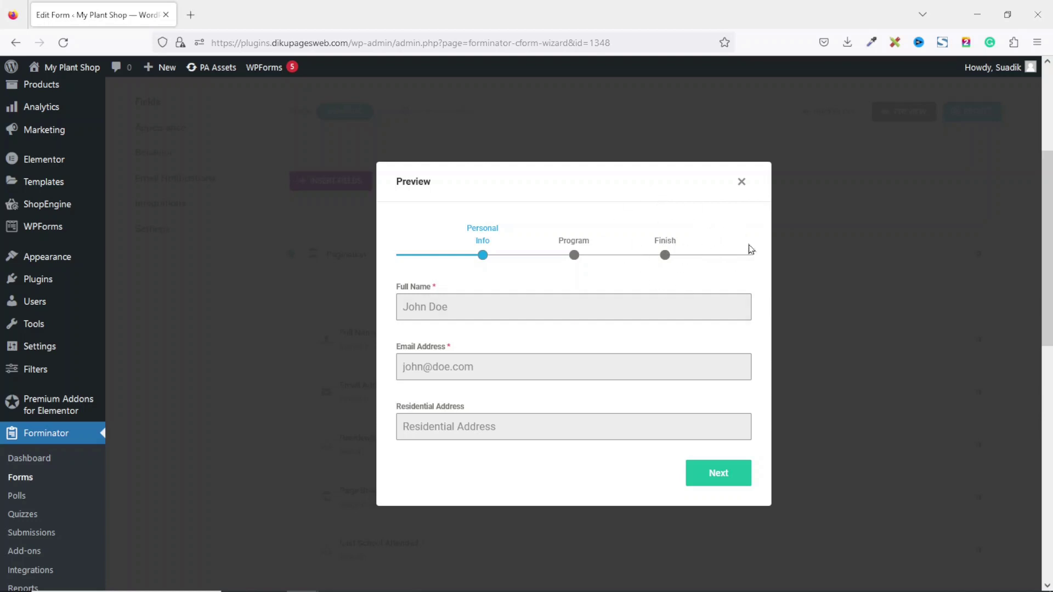
click(742, 182)
Open the My Plant Shop Home page in a new tab and edit it with Elementor
middle_click(74, 70)
click(240, 16)
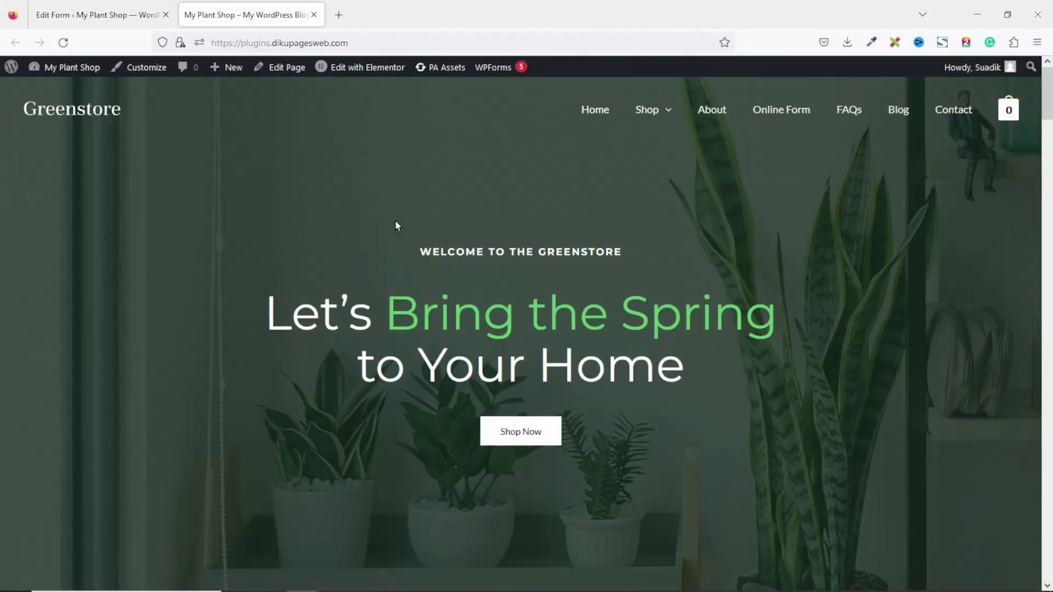
click(370, 70)
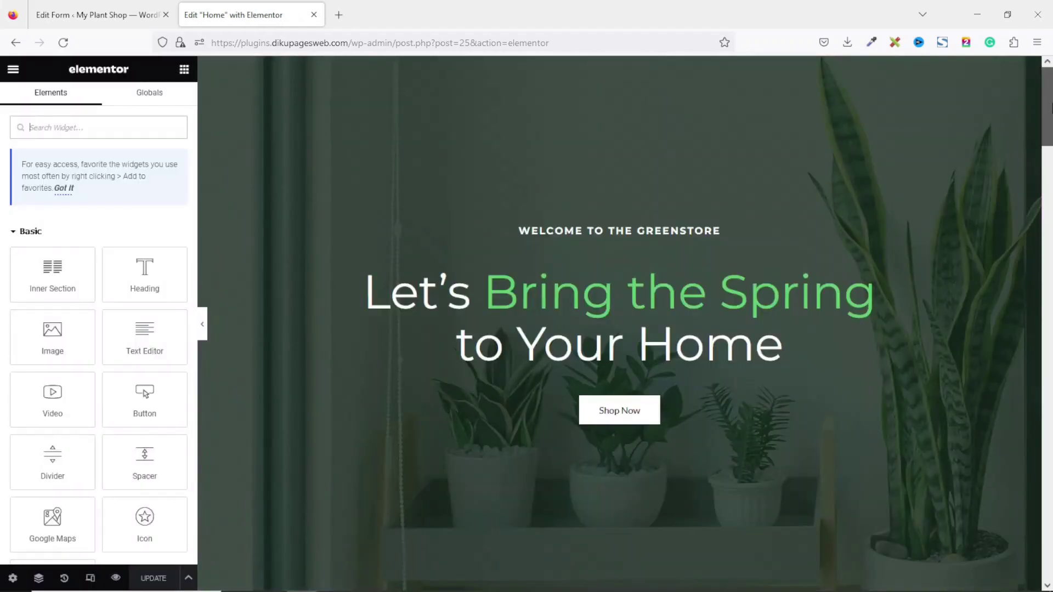
Place a Shortcode widget below the Application Form heading, paste the form shortcode, and update the page
scroll(1041, 135, down, 5)
scroll(620, 324, down, 7)
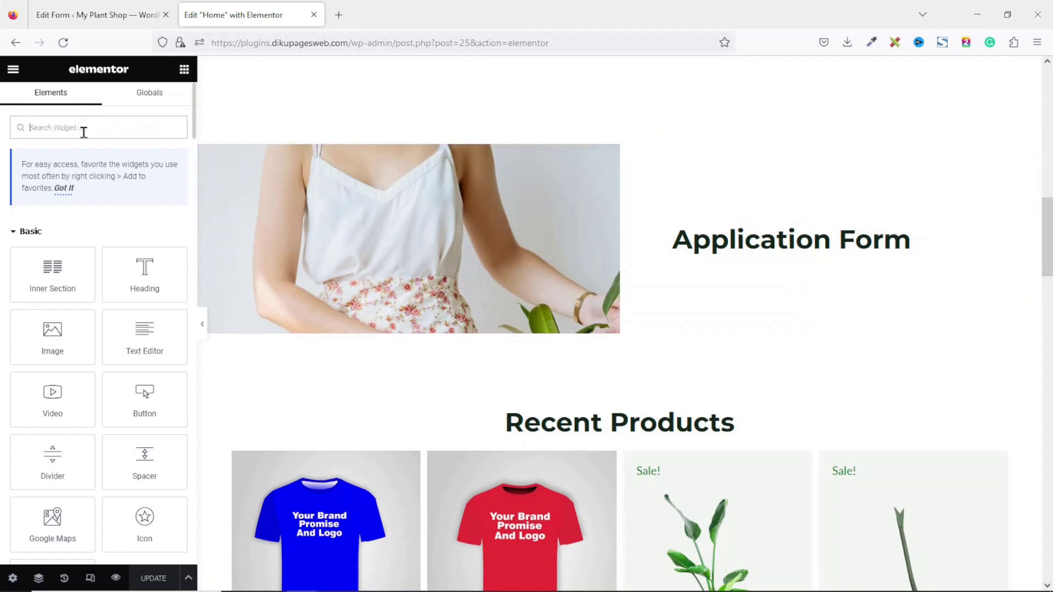
text(shortcode)
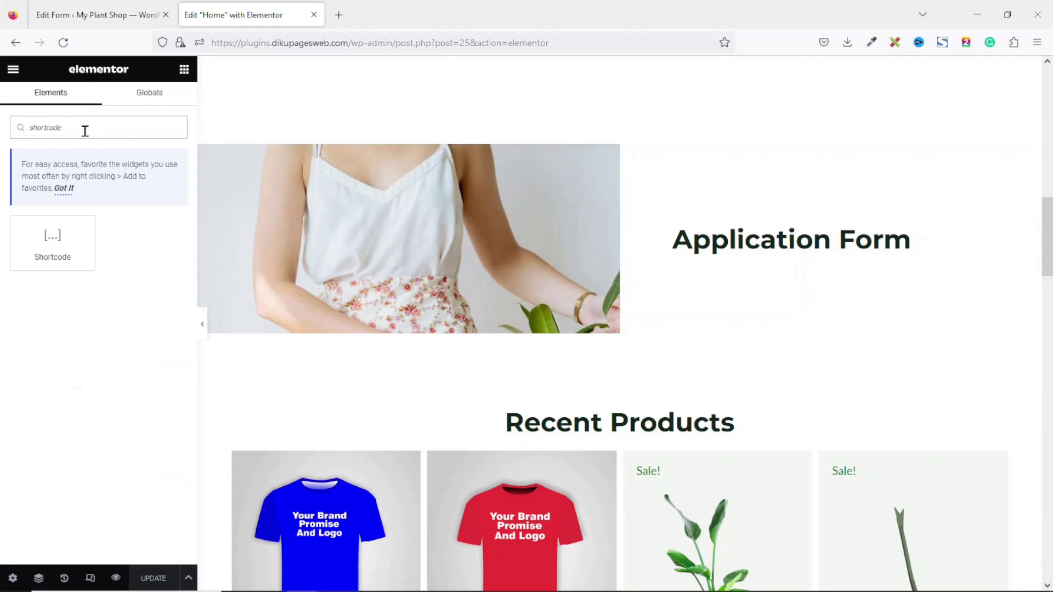
drag(46, 243, 775, 252)
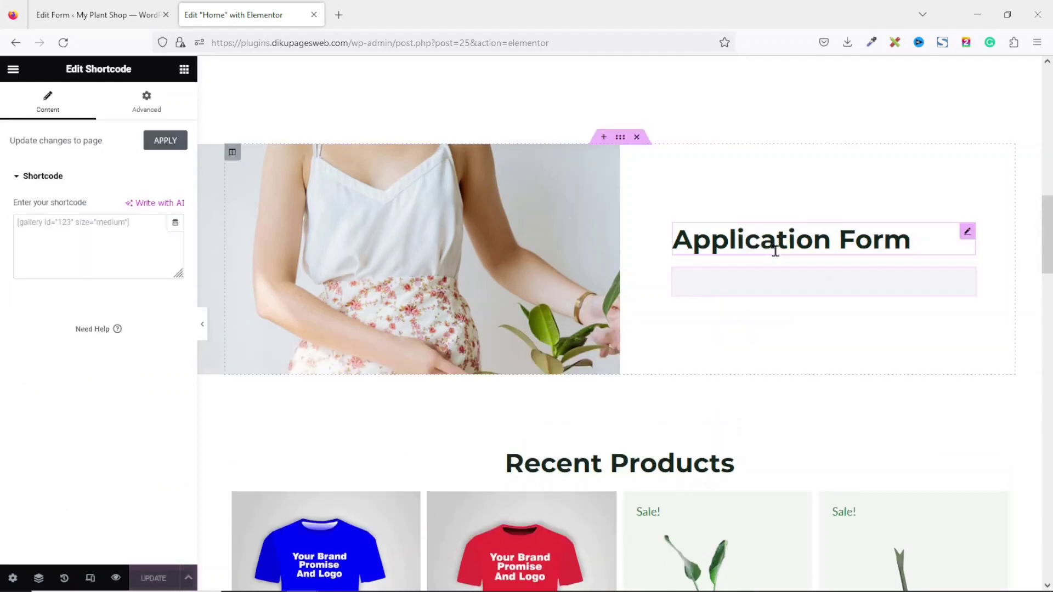
click(57, 227)
key(ctrl+v)
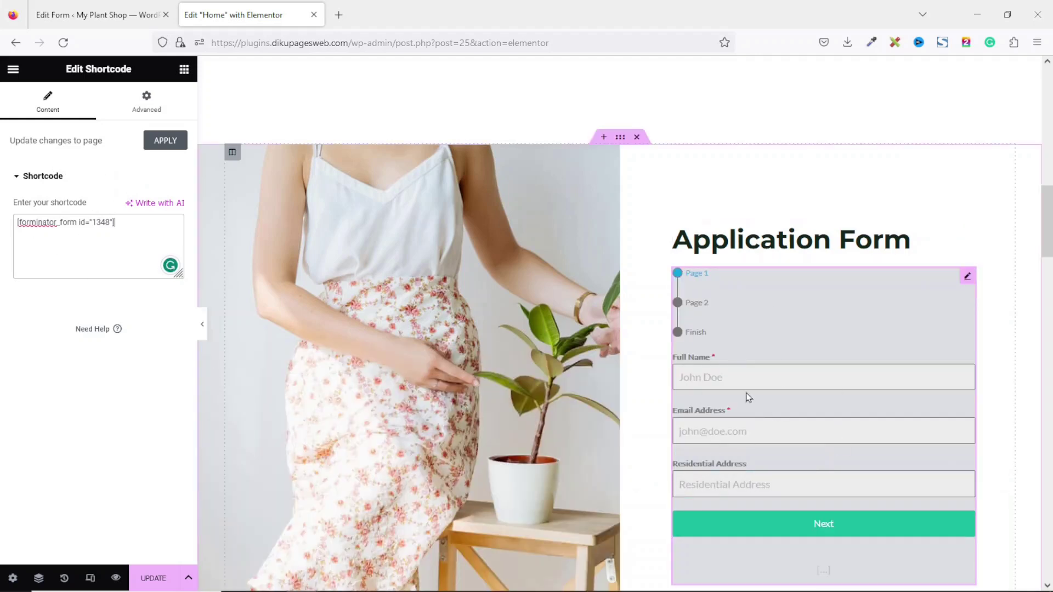
click(153, 578)
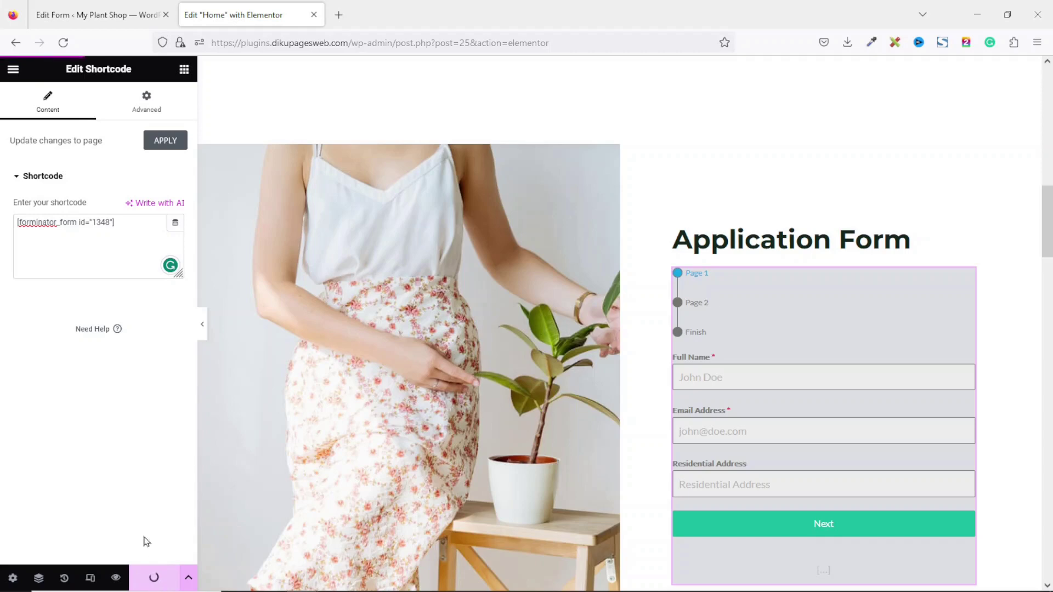
Preview the updated homepage and scroll down to the embedded Application Form
click(115, 578)
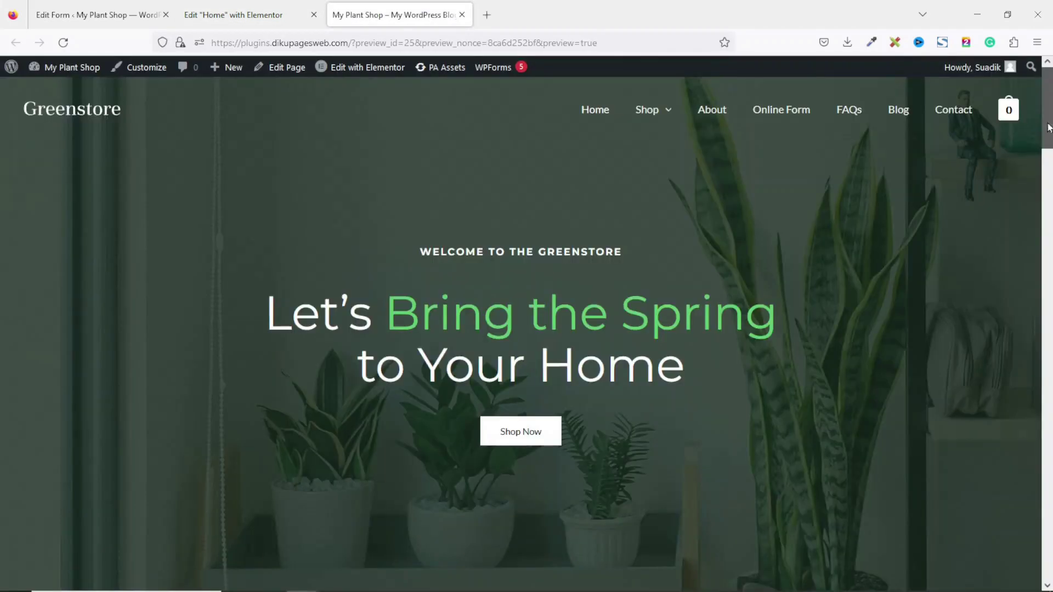
scroll(824, 433, down, 10)
scroll(617, 266, down, 5)
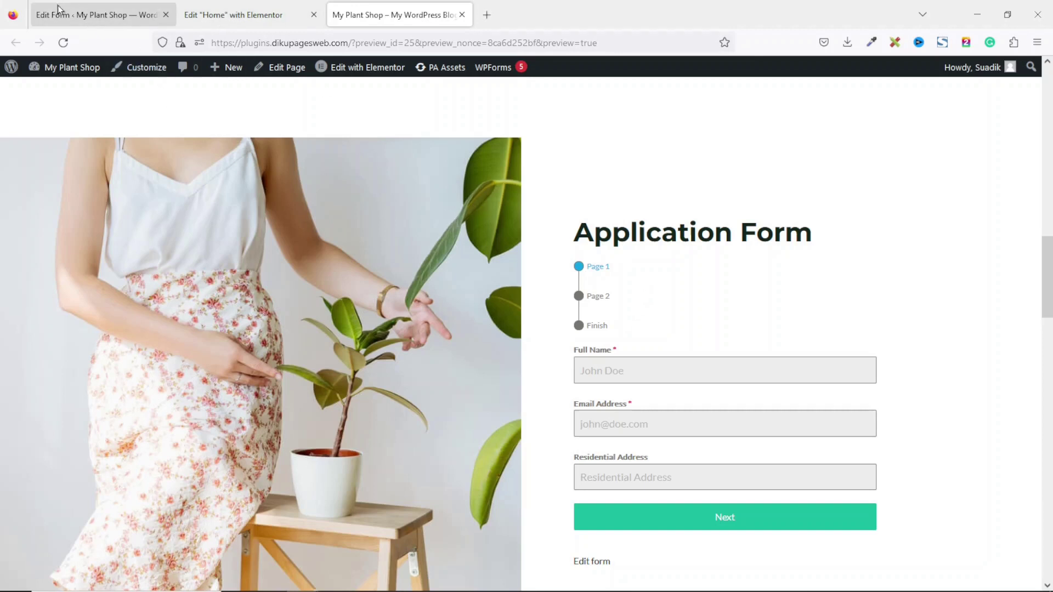
click(107, 25)
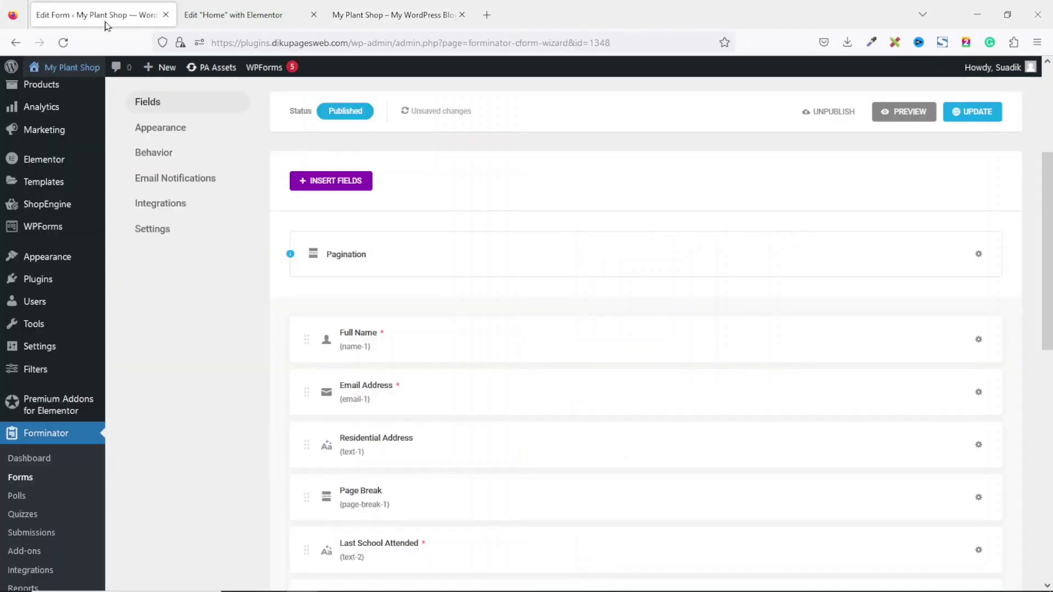
Confirm the Personal Info and Program labels, update the form, and reload the homepage preview
click(986, 261)
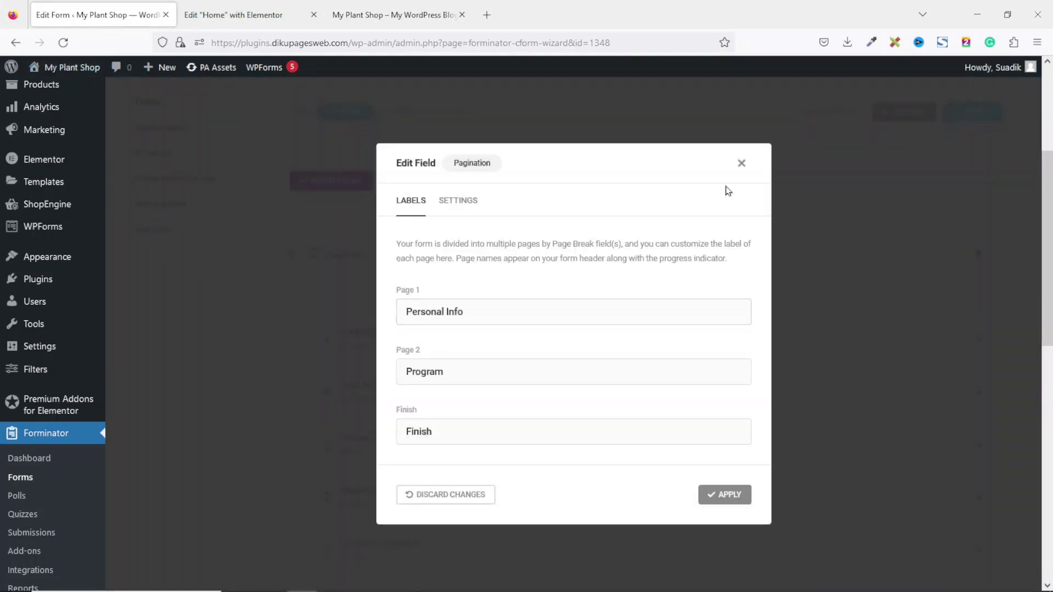
drag(726, 182, 722, 226)
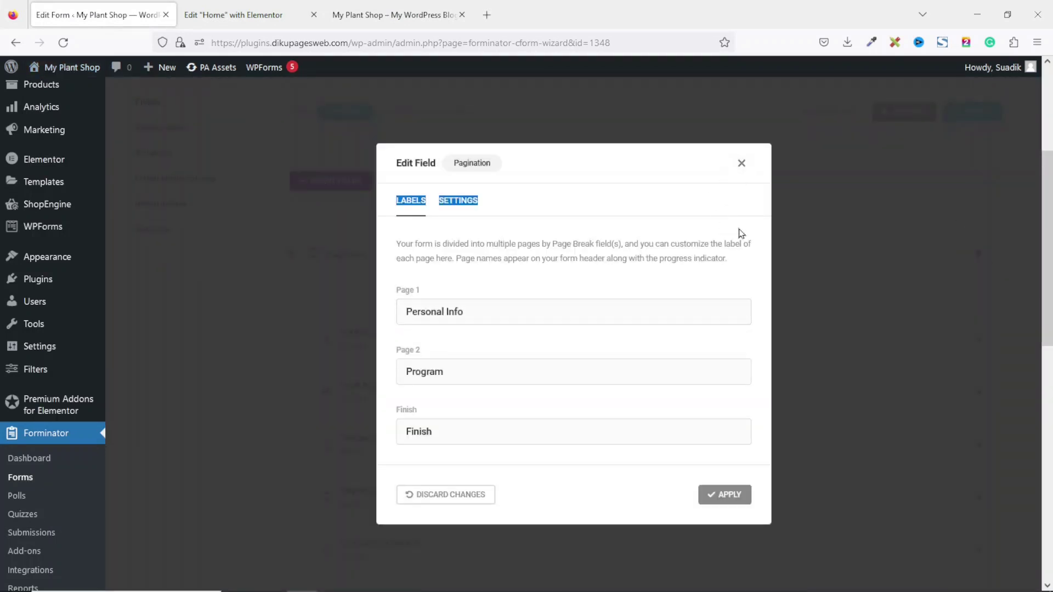
click(740, 164)
click(969, 112)
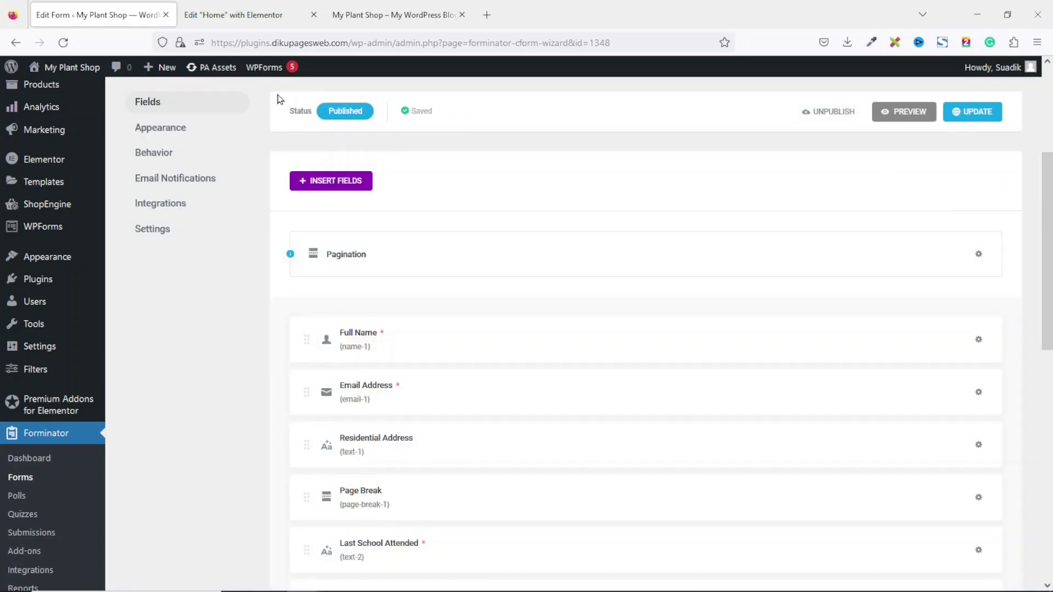
click(355, 19)
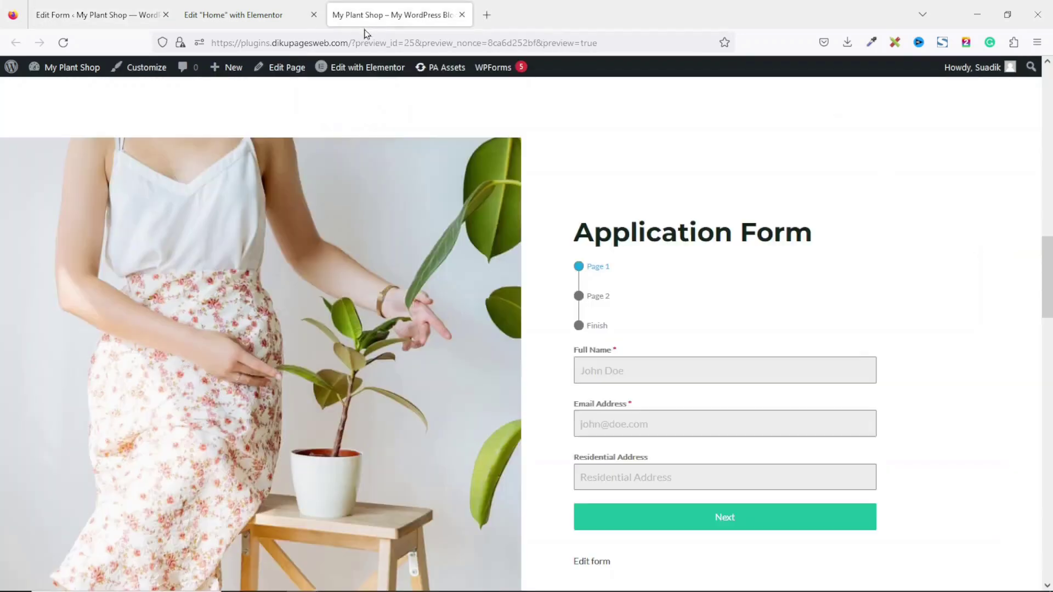
click(63, 42)
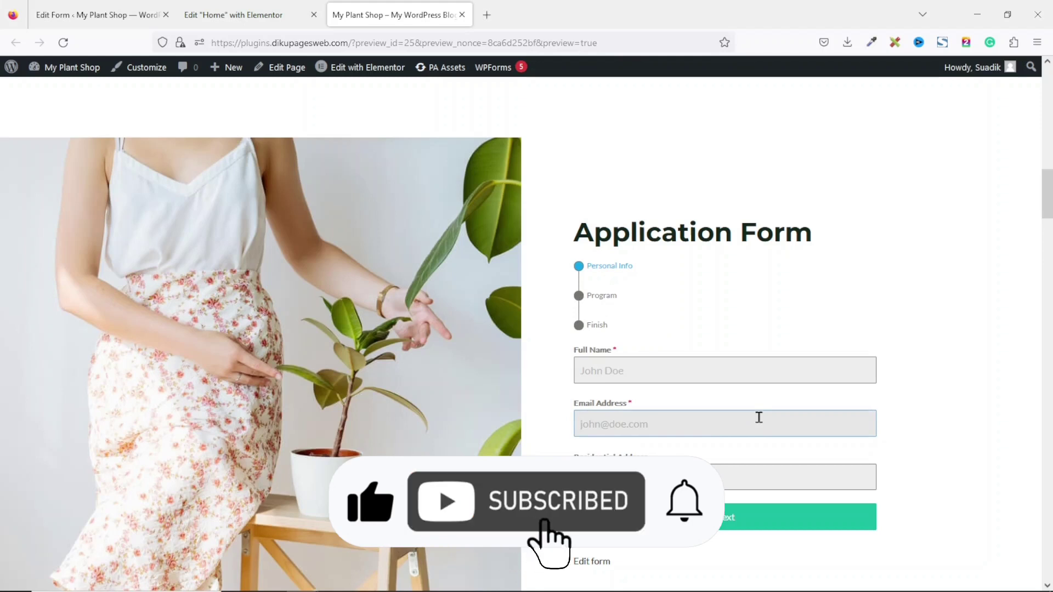
Fill in the applicant's full name and e-mail address, then advance to the Program step
click(663, 371)
text(Suadik)
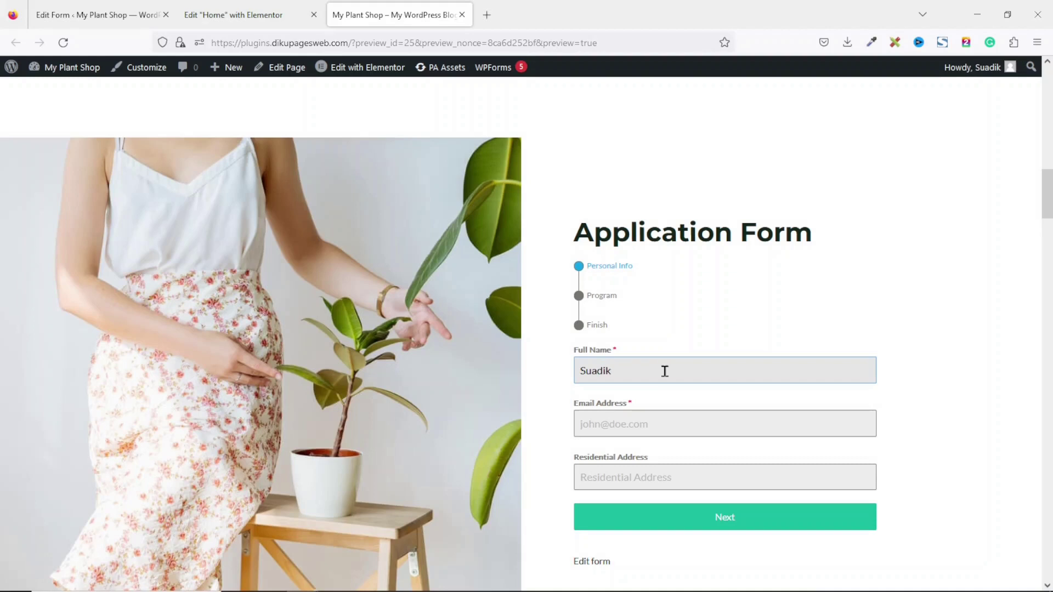
key(Tab)
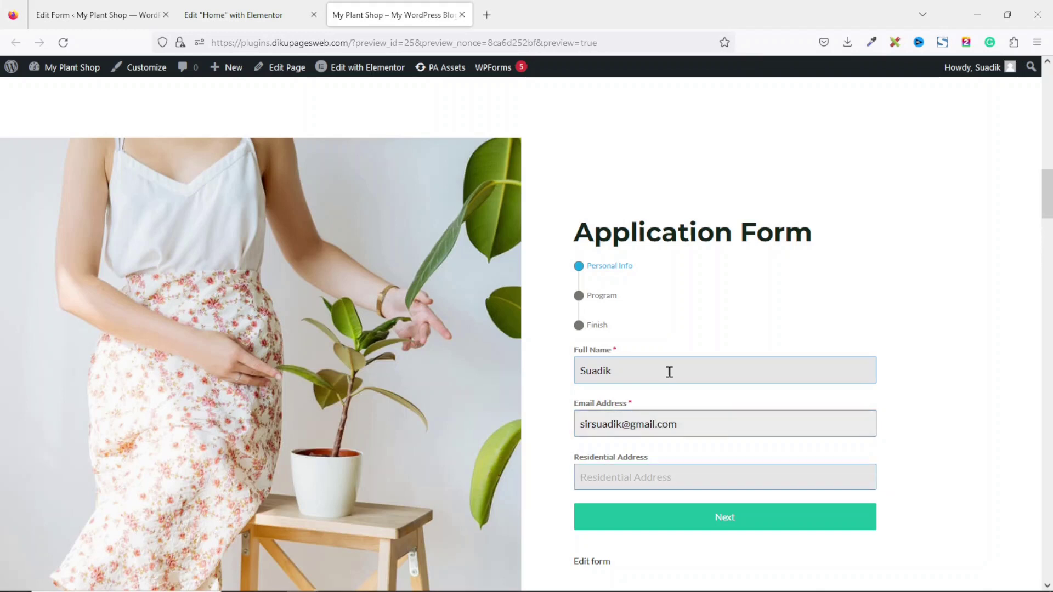
click(705, 521)
Enter AB School as the last school attended, tick Introduction to Computers, and continue to Finish
click(690, 328)
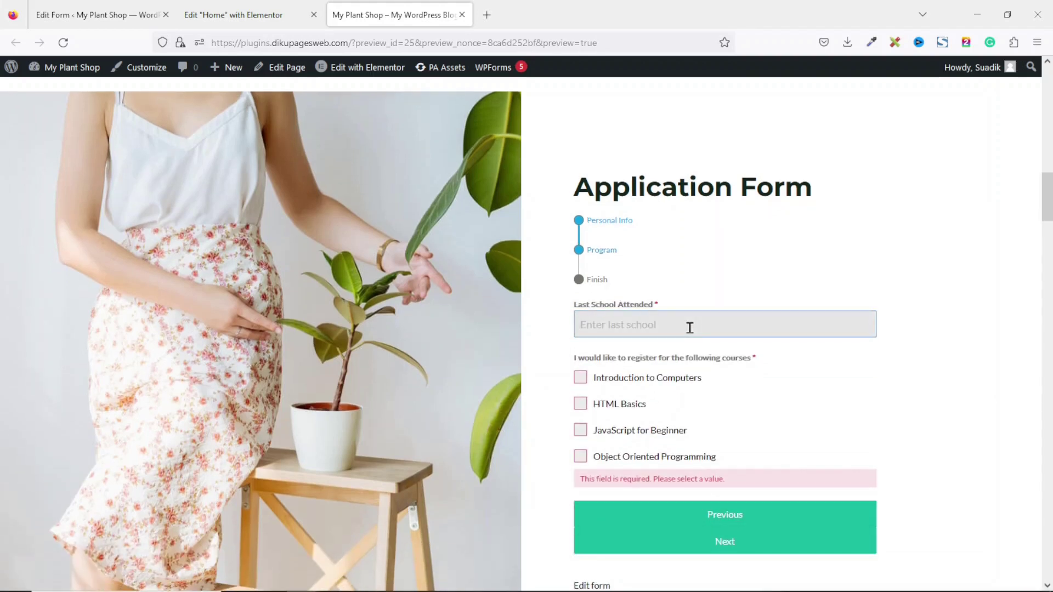
text(A)
click(628, 380)
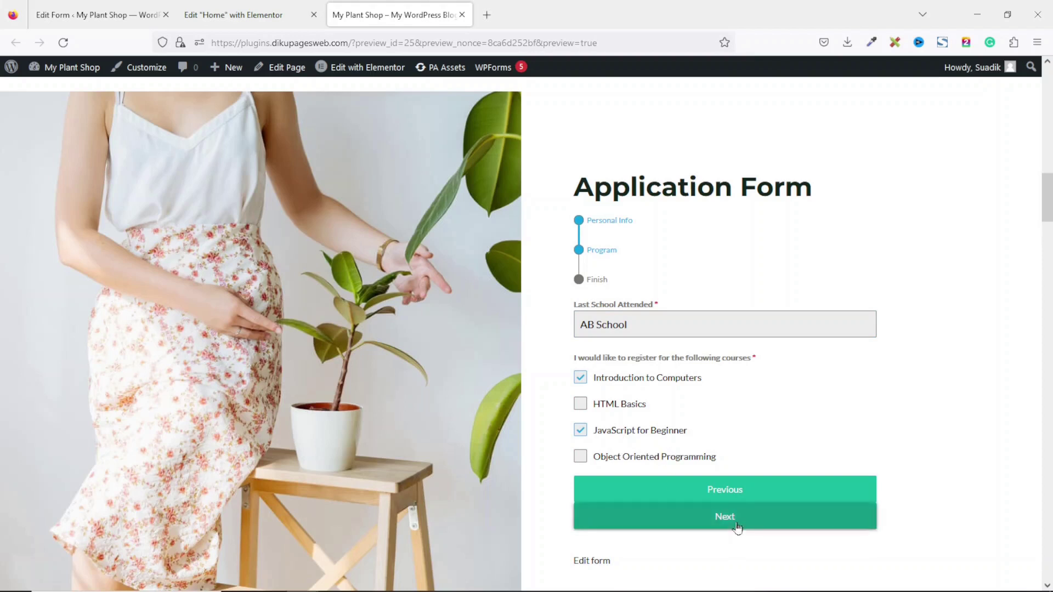
click(733, 521)
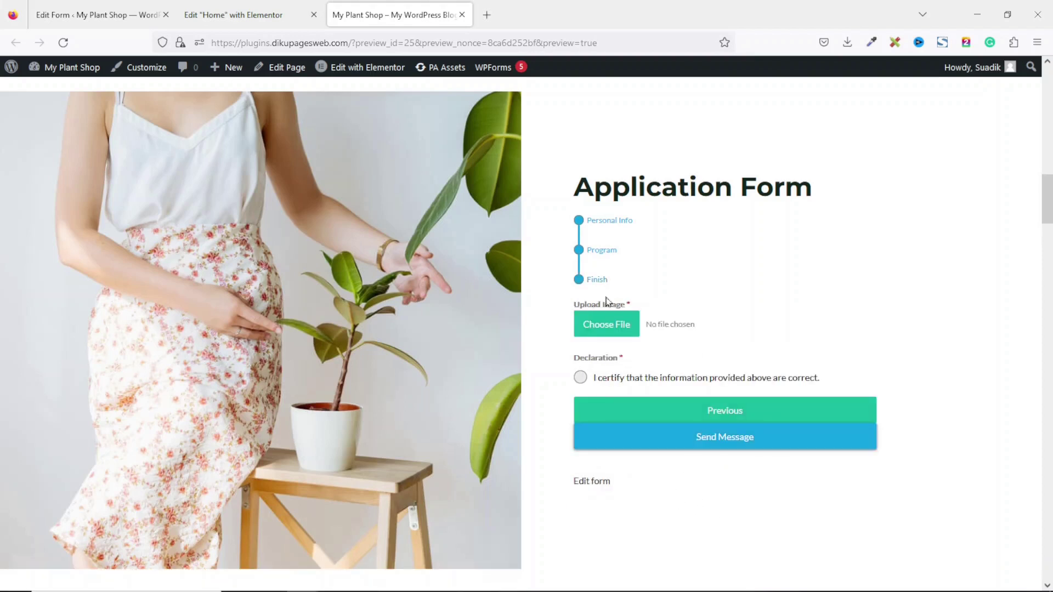
Attach an image file, tick the declaration, and submit the application
click(602, 326)
click(869, 413)
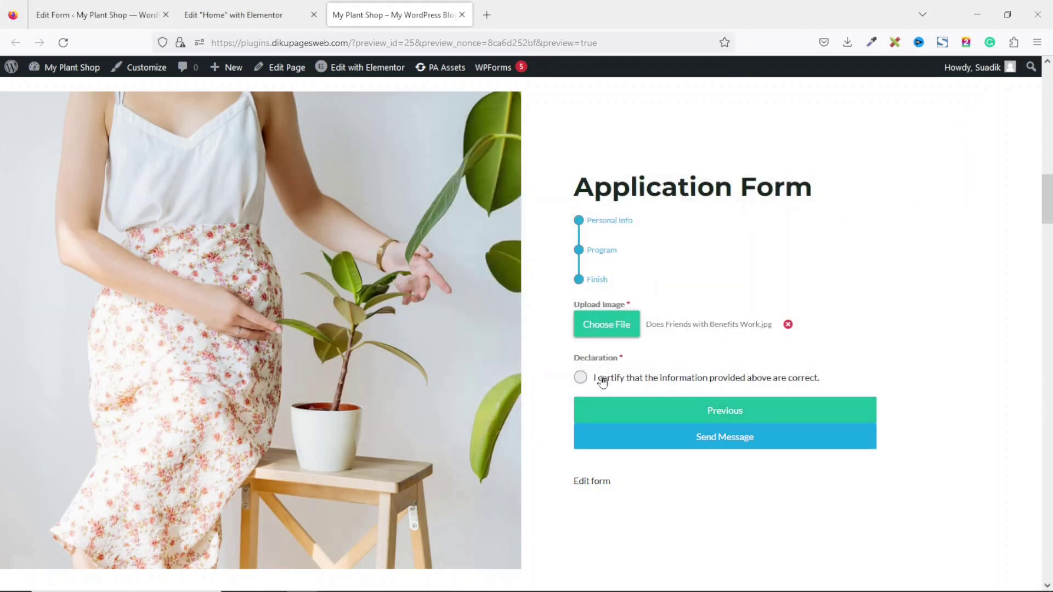
click(600, 379)
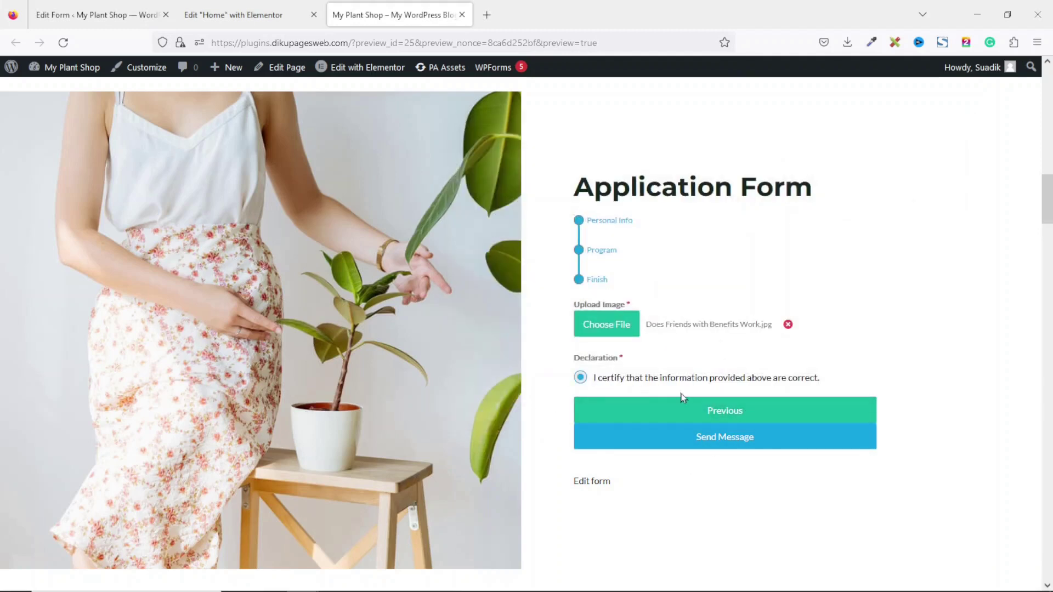
click(726, 442)
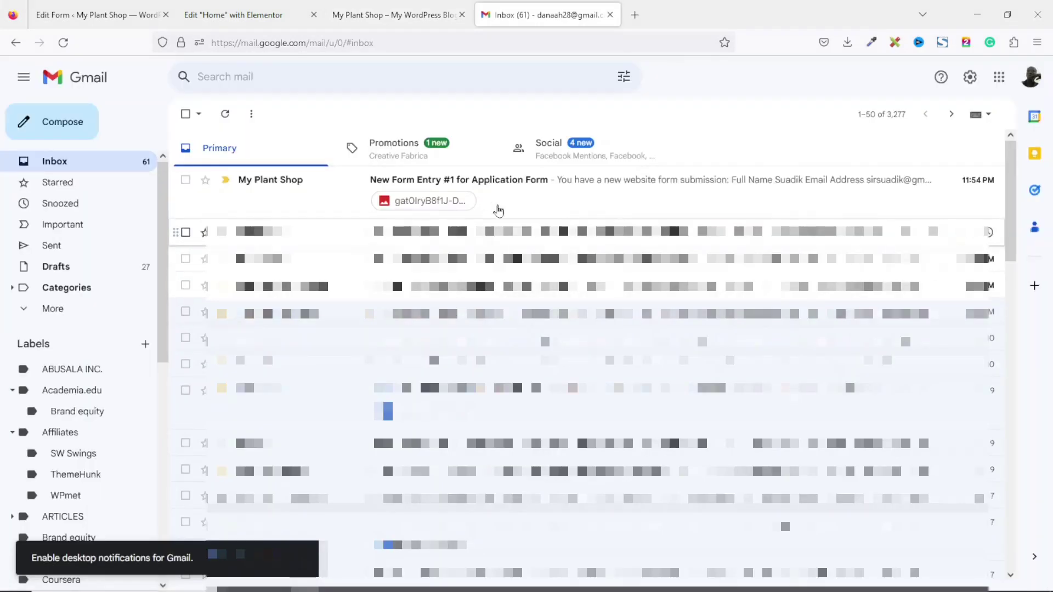
Check the submitted answers in the New Form Entry #1 for Application Form email, then return to the editor
click(510, 188)
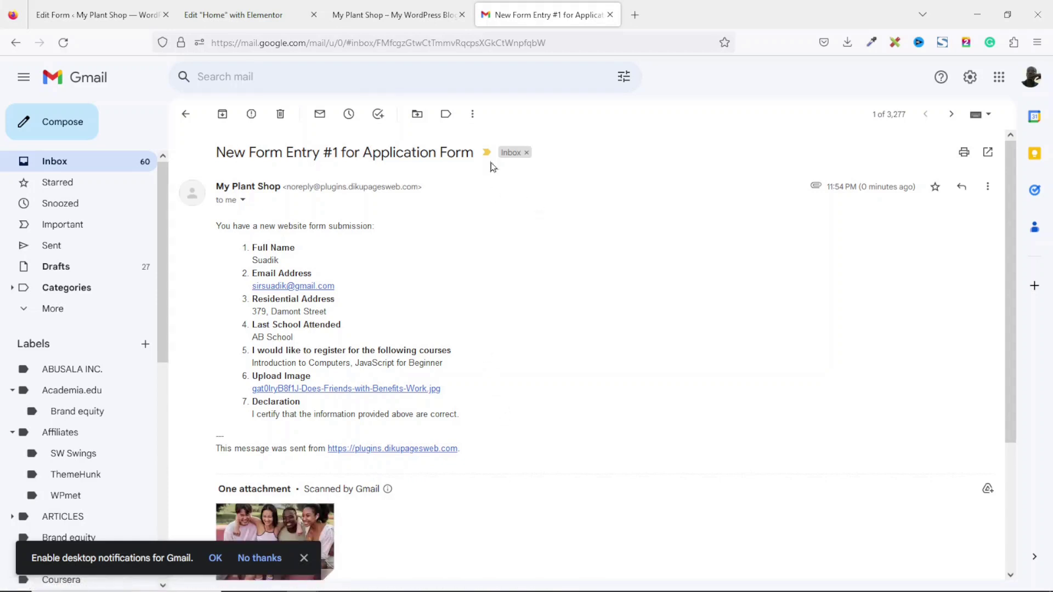
click(103, 21)
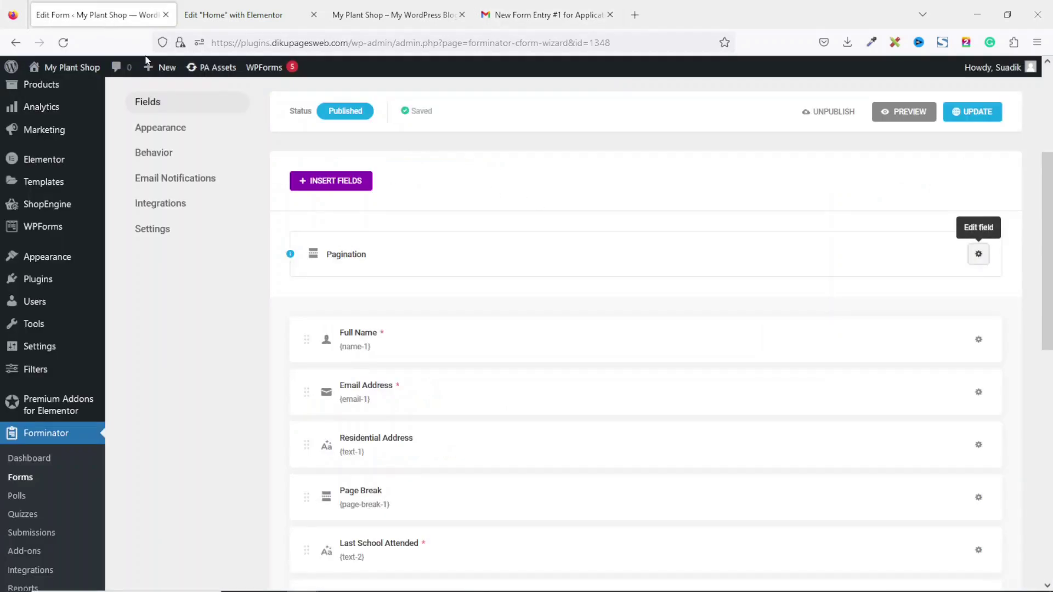
Expand the Application Form's submission statistics in the Forminator Forms list
click(27, 485)
scroll(471, 444, down, 2)
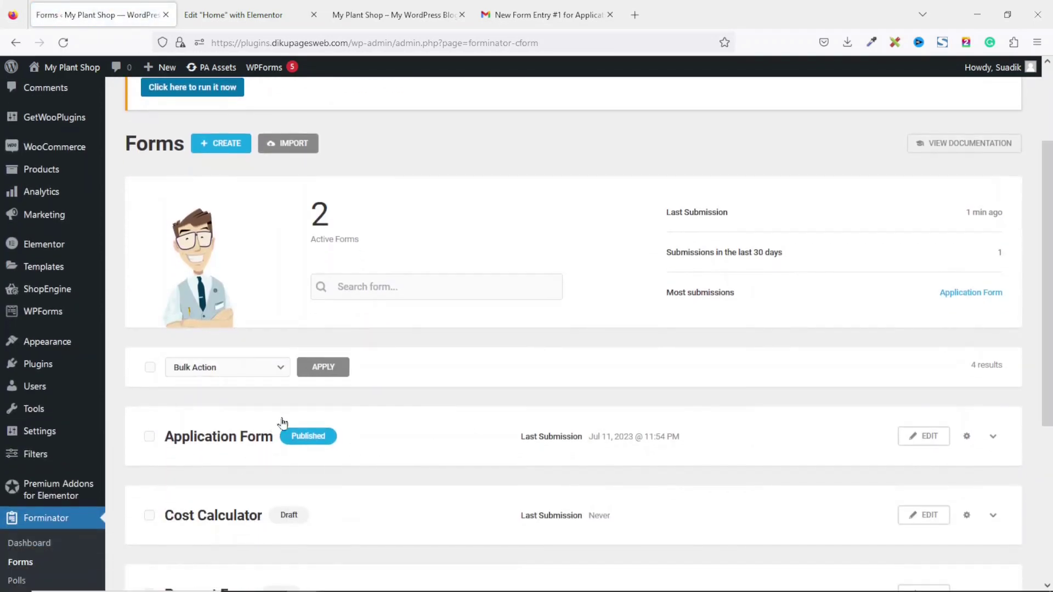
click(993, 439)
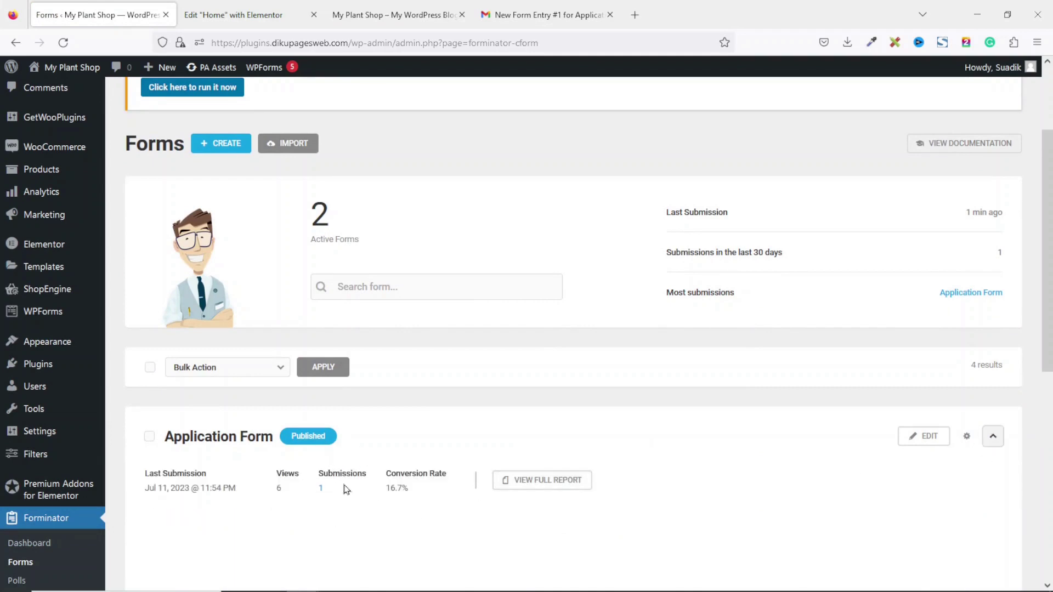
drag(277, 489, 268, 504)
click(281, 500)
Review submission #1's full answers on the Application Form Submissions page, then return to Forms
click(322, 488)
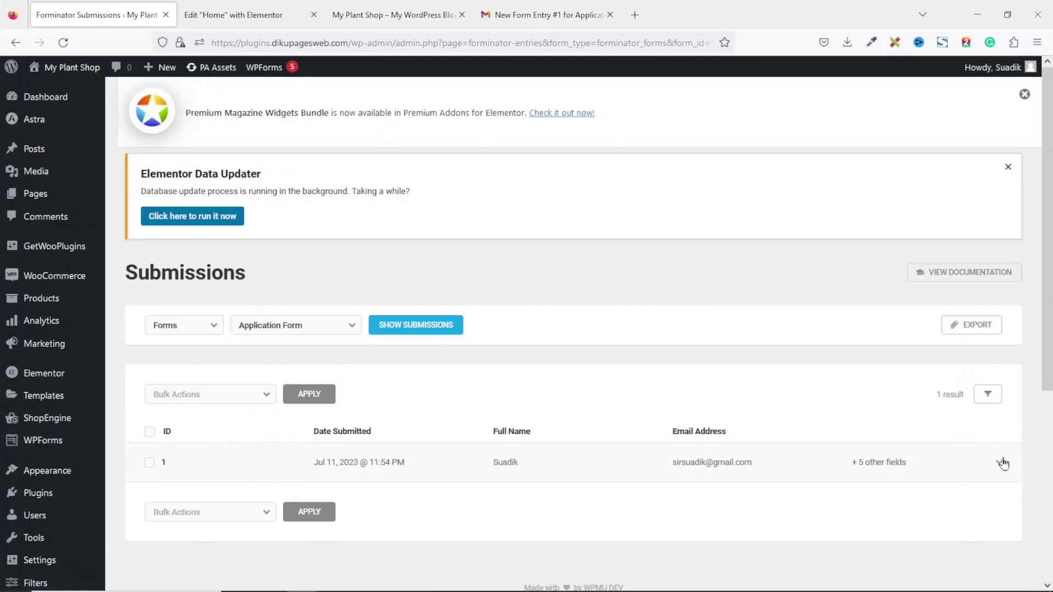
click(1000, 463)
scroll(999, 457, down, 5)
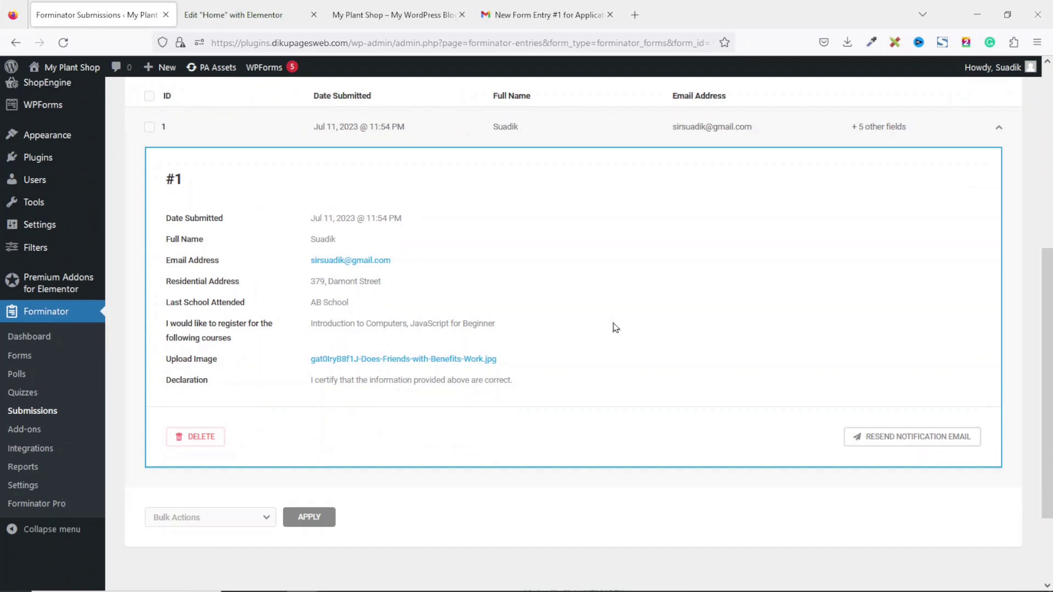
scroll(615, 327, up, 1)
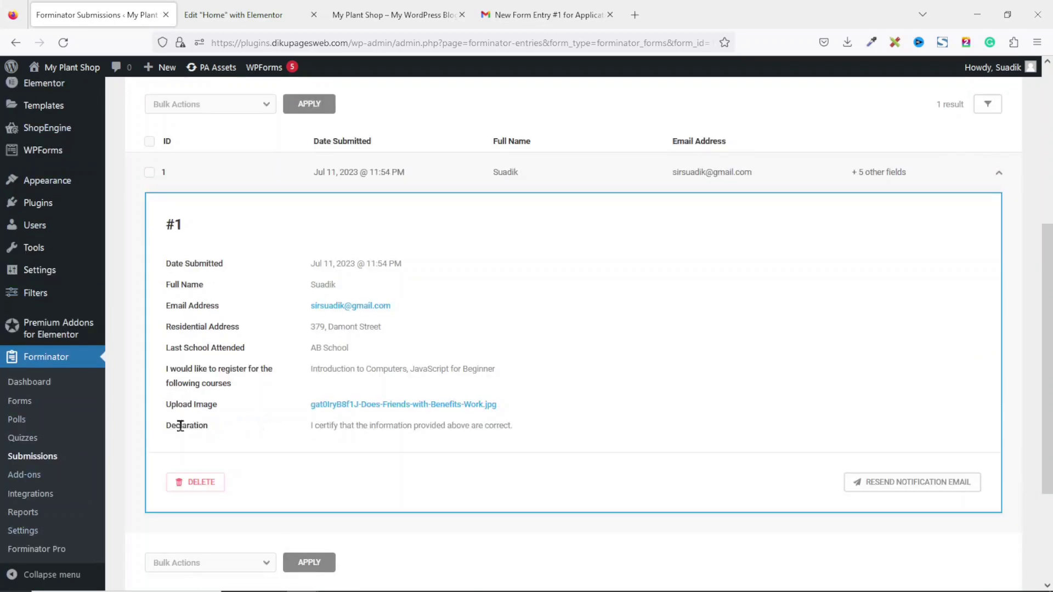
click(13, 405)
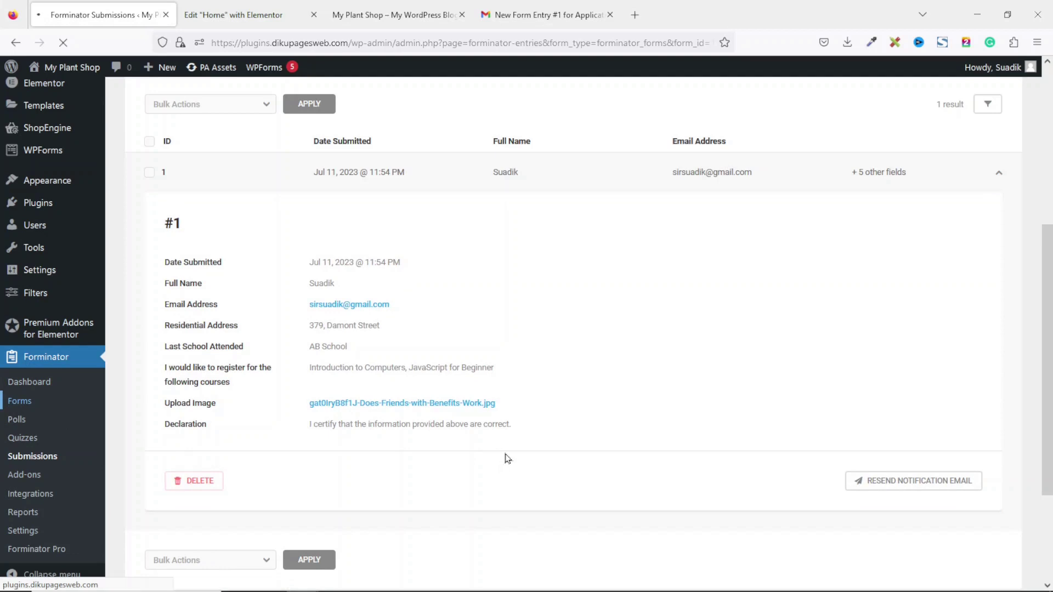
click(927, 478)
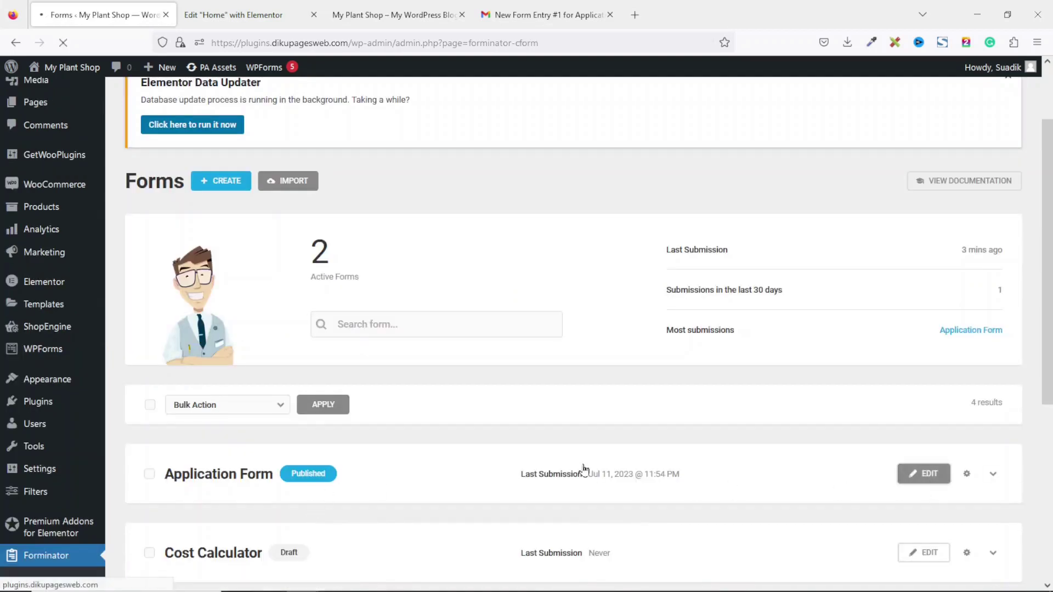
Change the Pagination indicator from Steps to Progress Bar and update the Application Form
click(979, 470)
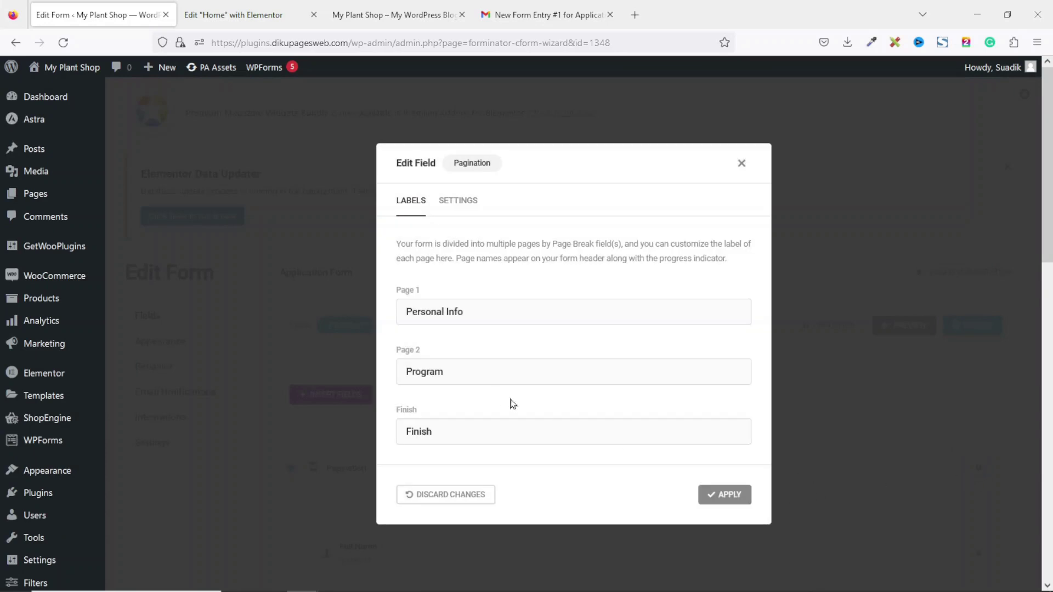
click(462, 202)
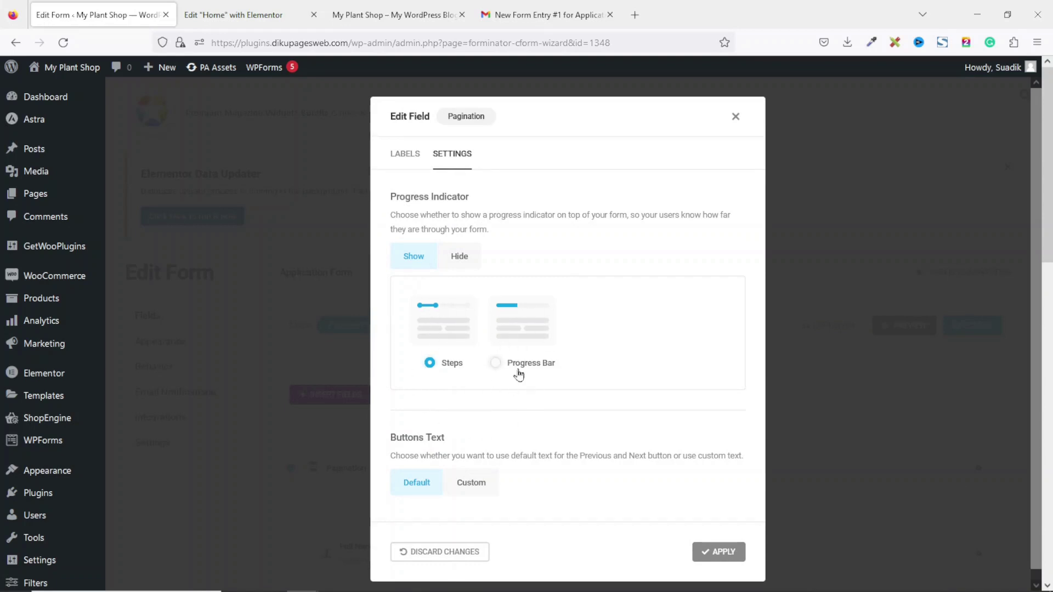
click(522, 342)
click(715, 552)
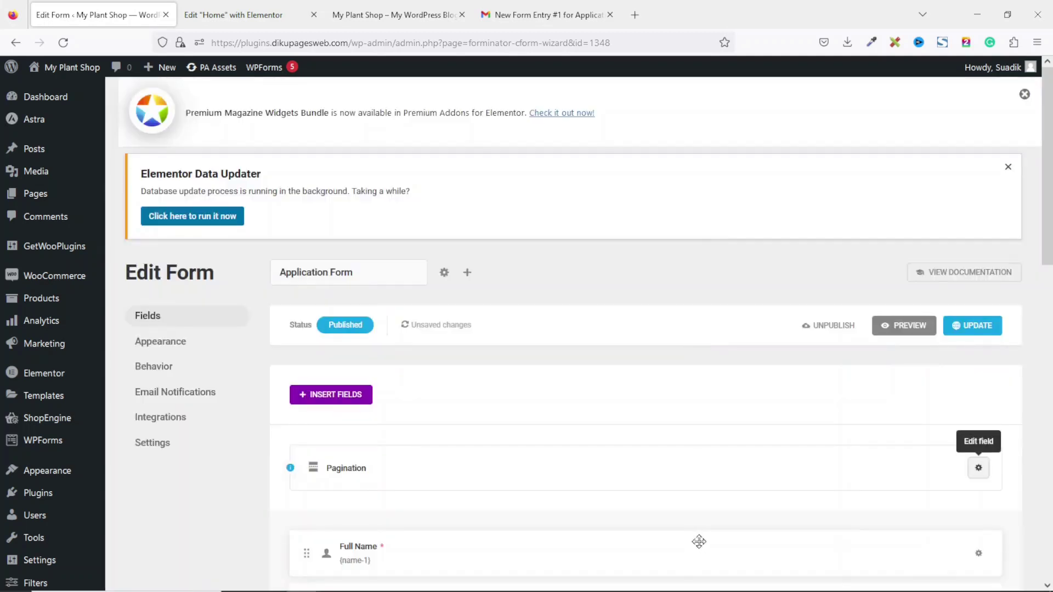
click(975, 325)
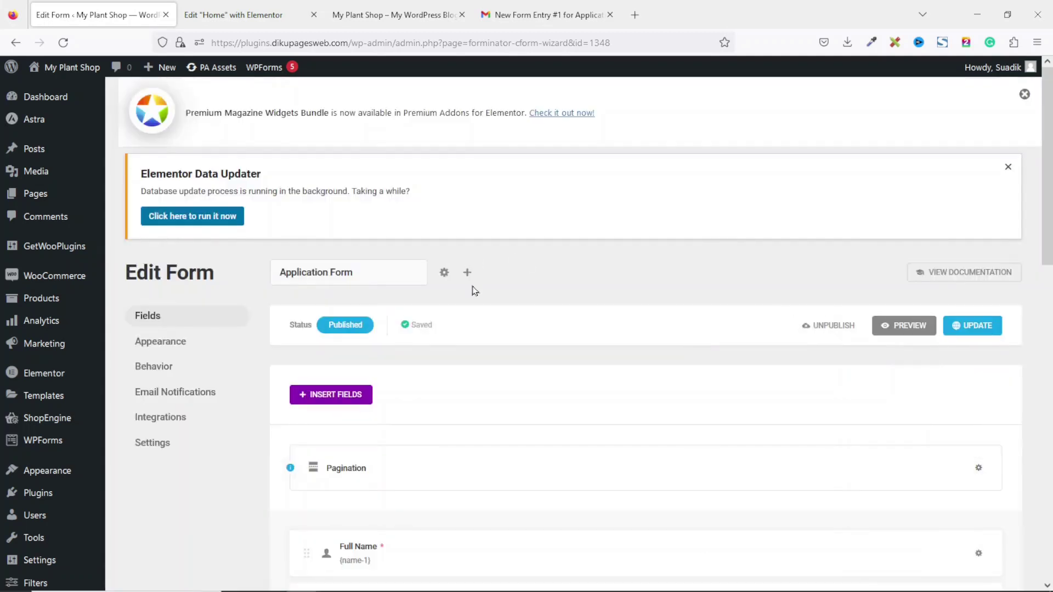
click(410, 13)
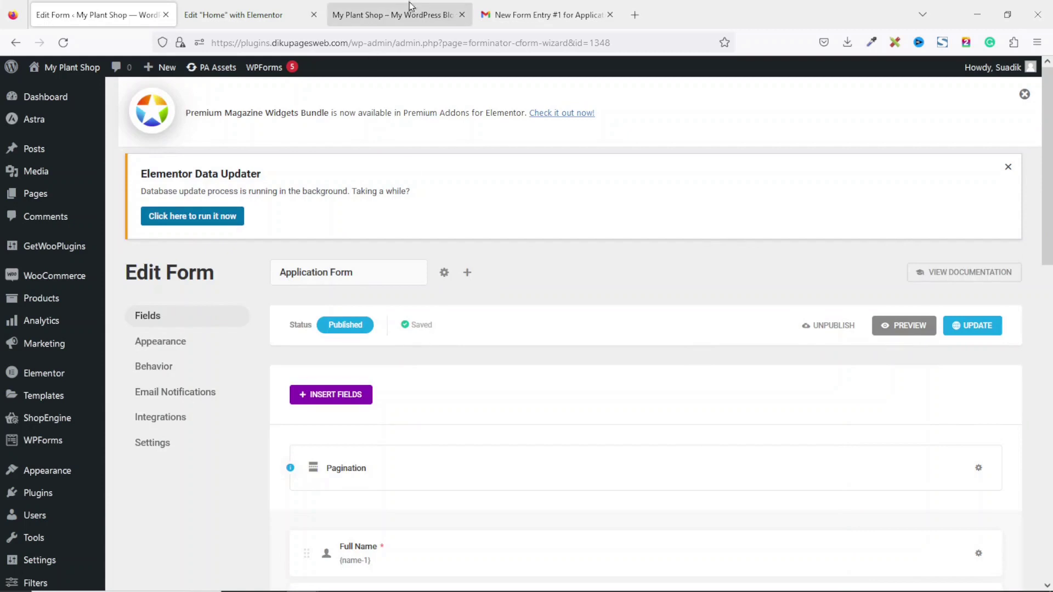
Reload the preview and step through the form, entering AB School and Introduction to Computers, to 100%
click(63, 42)
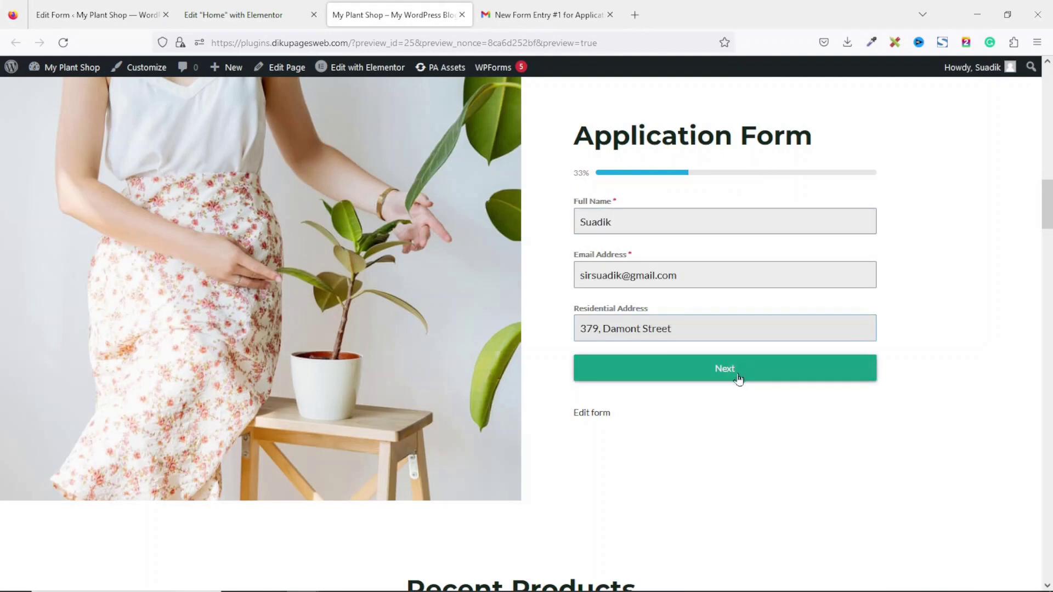
click(735, 375)
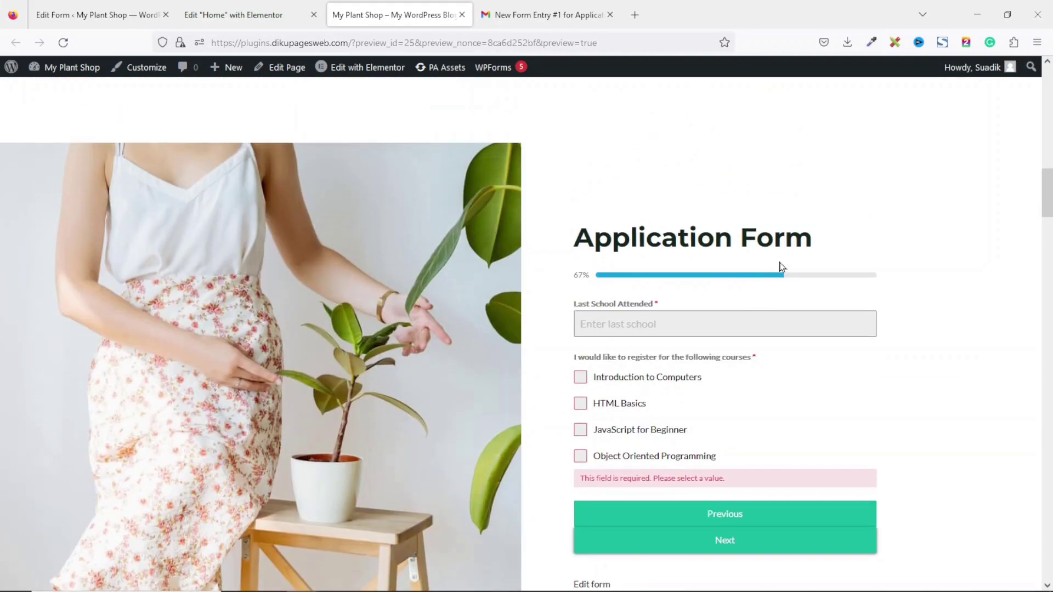
click(635, 324)
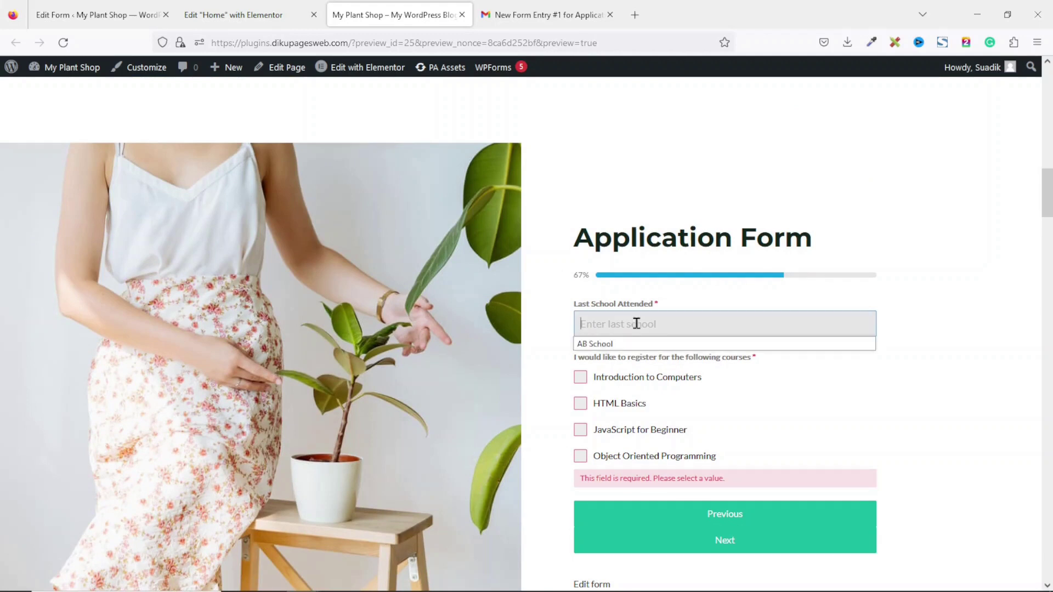
click(617, 347)
click(612, 382)
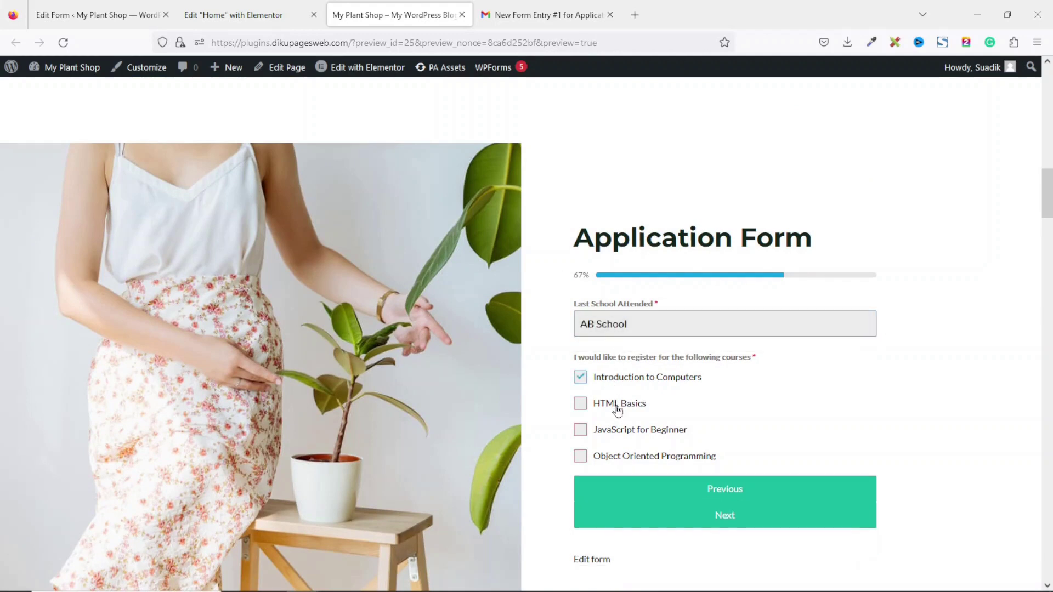
click(734, 519)
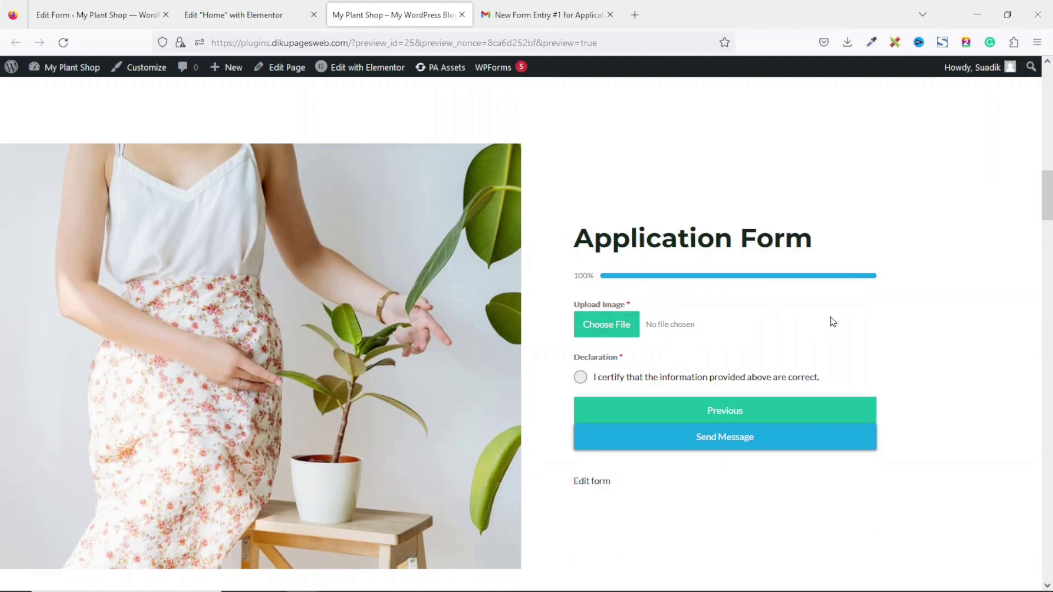
click(743, 415)
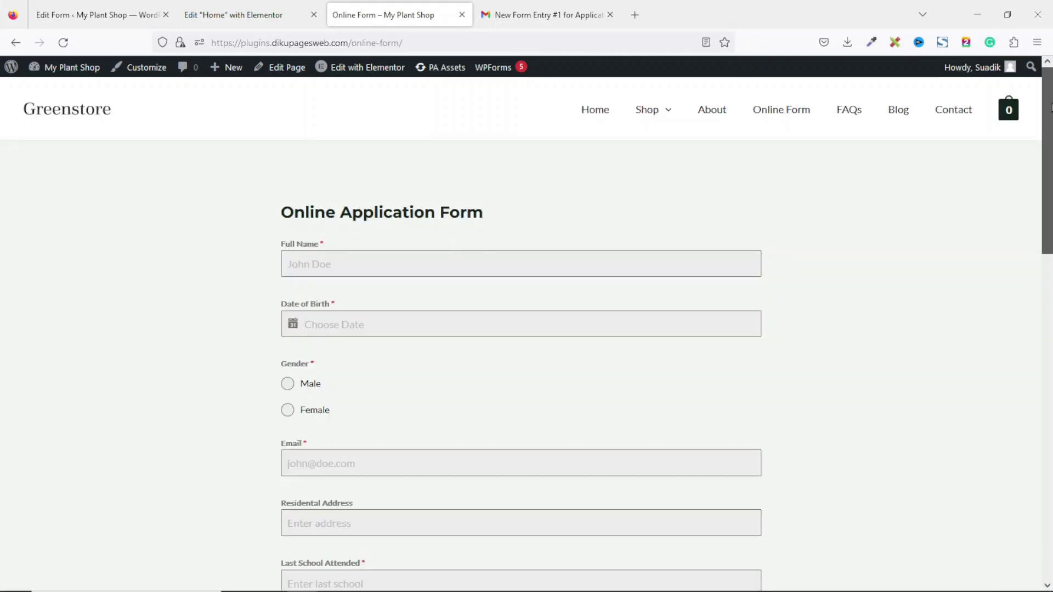
Scroll through the Online Application Form on Greenstore's Online Form page
scroll(1048, 151, down, 2)
mouse_move(1048, 150)
mouse_down()
mouse_move(1037, 388)
mouse_move(1037, 108)
mouse_up()
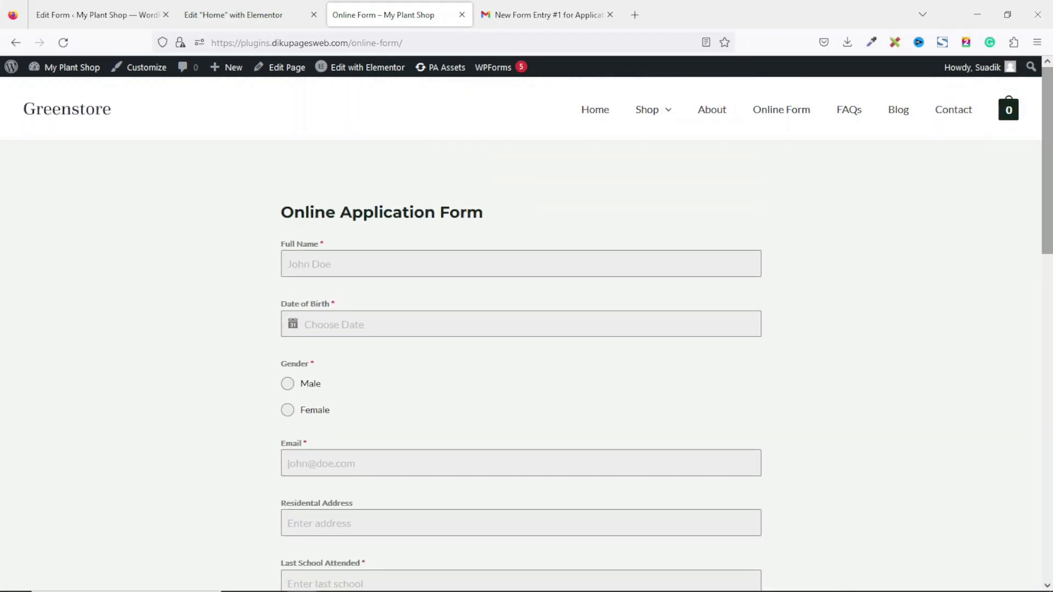